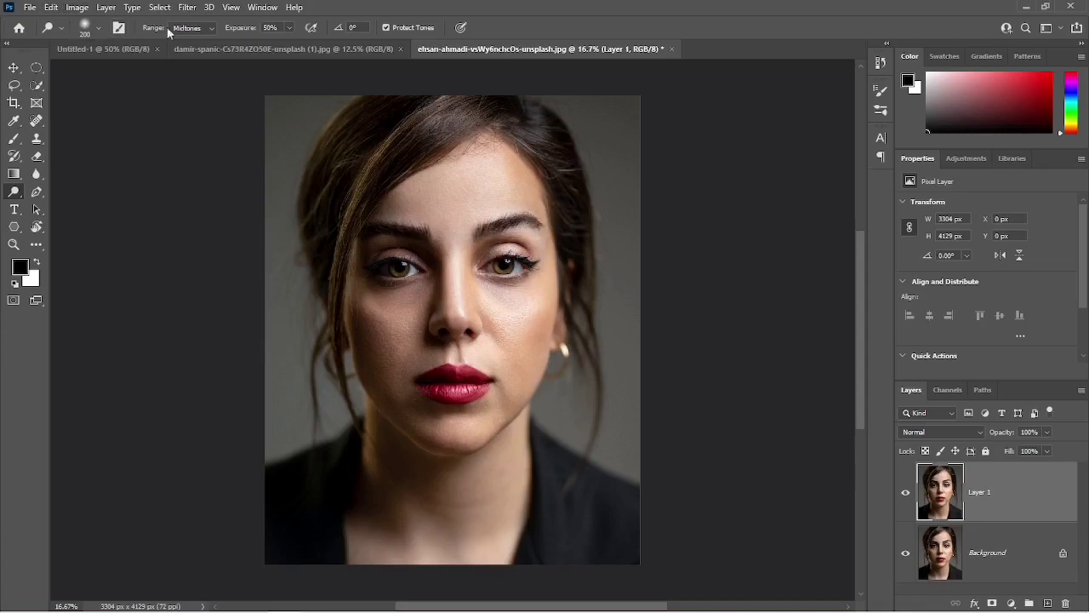
{"action": "left_click", "coordinate": [97, 32]}
{"action": "left_click", "coordinate": [98, 34]}
{"action": "left_click", "coordinate": [187, 28]}
{"action": "left_click", "coordinate": [188, 110]}
{"action": "left_click", "coordinate": [193, 29]}
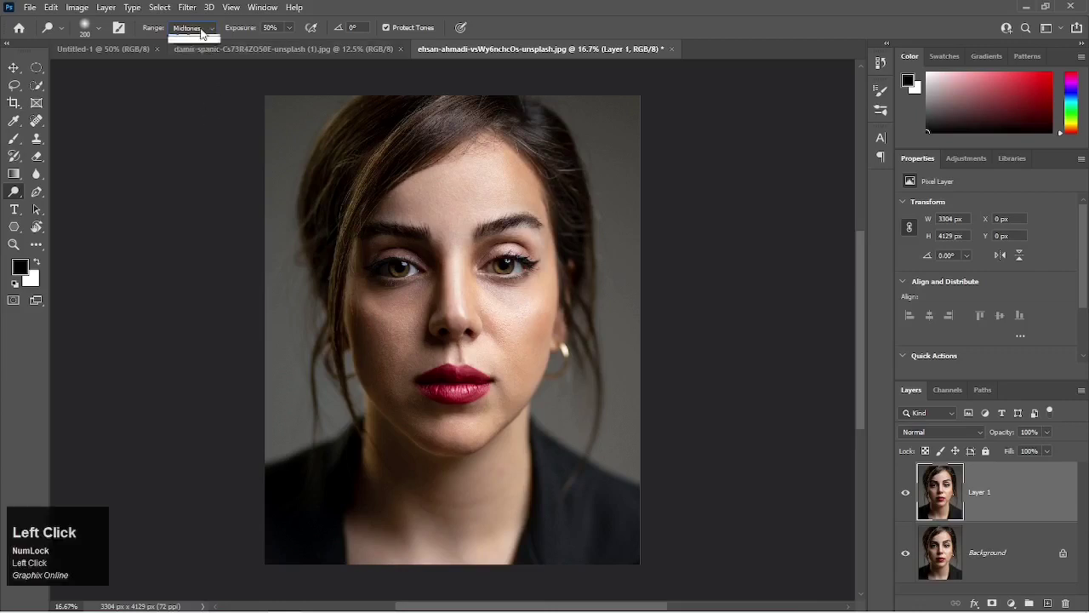
{"action": "left_click", "coordinate": [193, 29]}
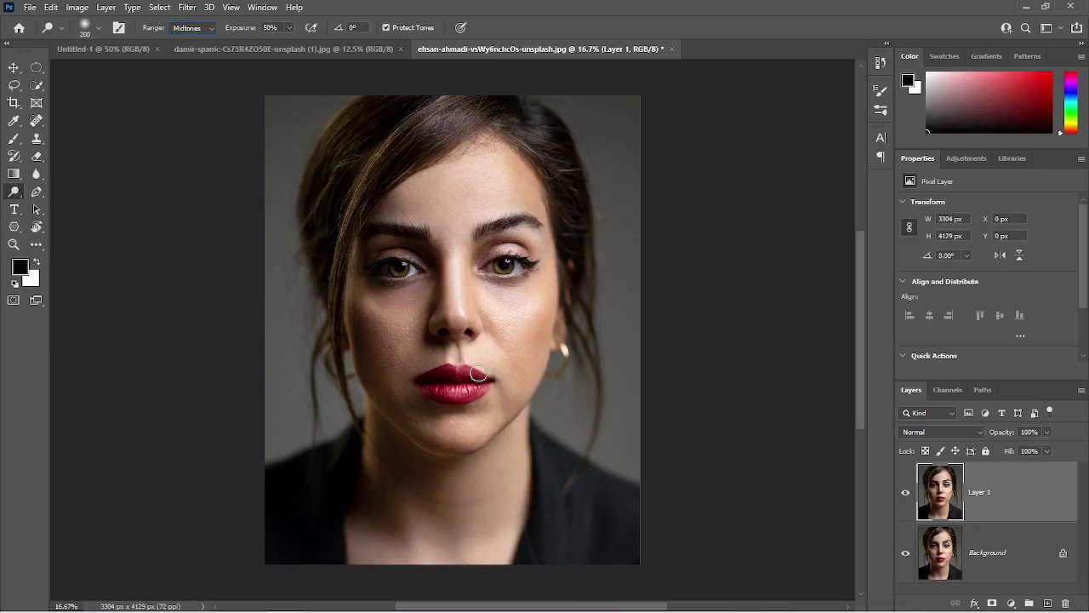
Test the Levels white and black input points at their extremes on Layer 1, returning them to 255 and 0.
{"action": "key", "text": "ctrl+l"}
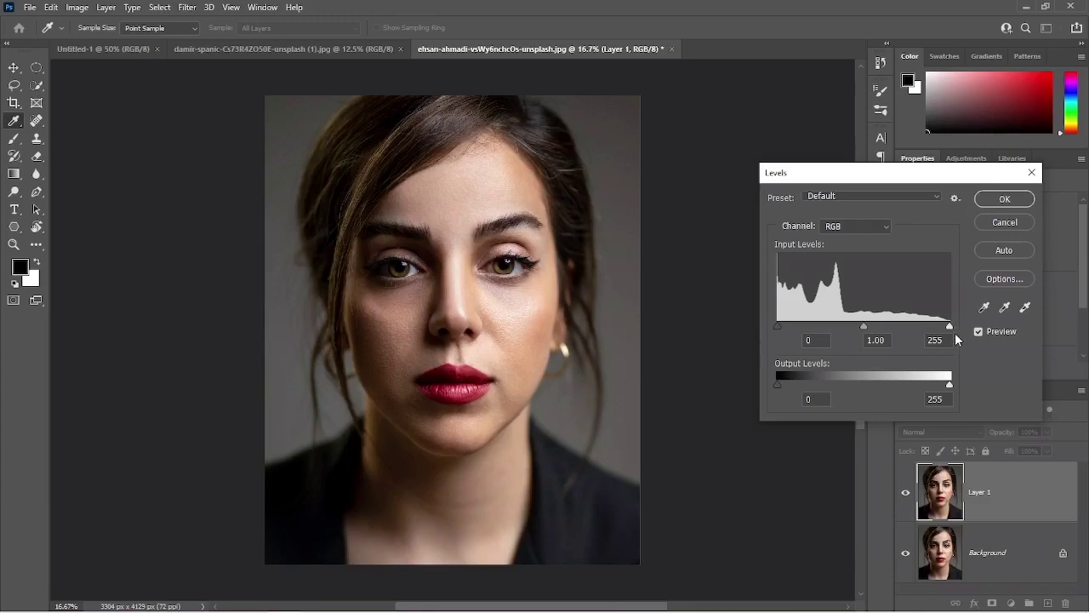
{"action": "left_click_drag", "start_coordinate": [950, 326], "coordinate": [772, 347]}
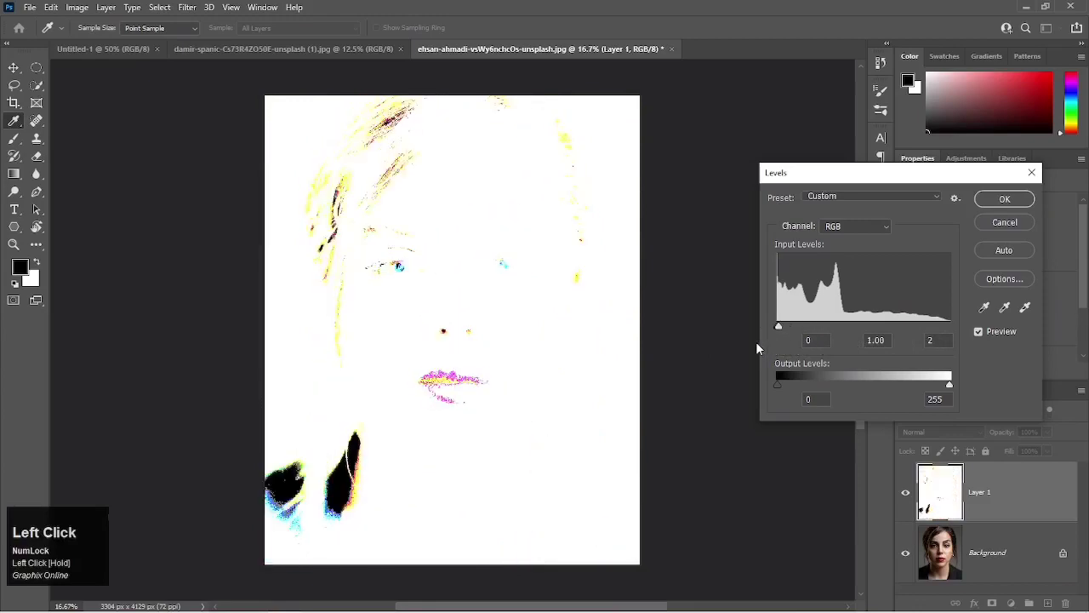
{"action": "left_click_drag", "start_coordinate": [777, 327], "coordinate": [953, 328]}
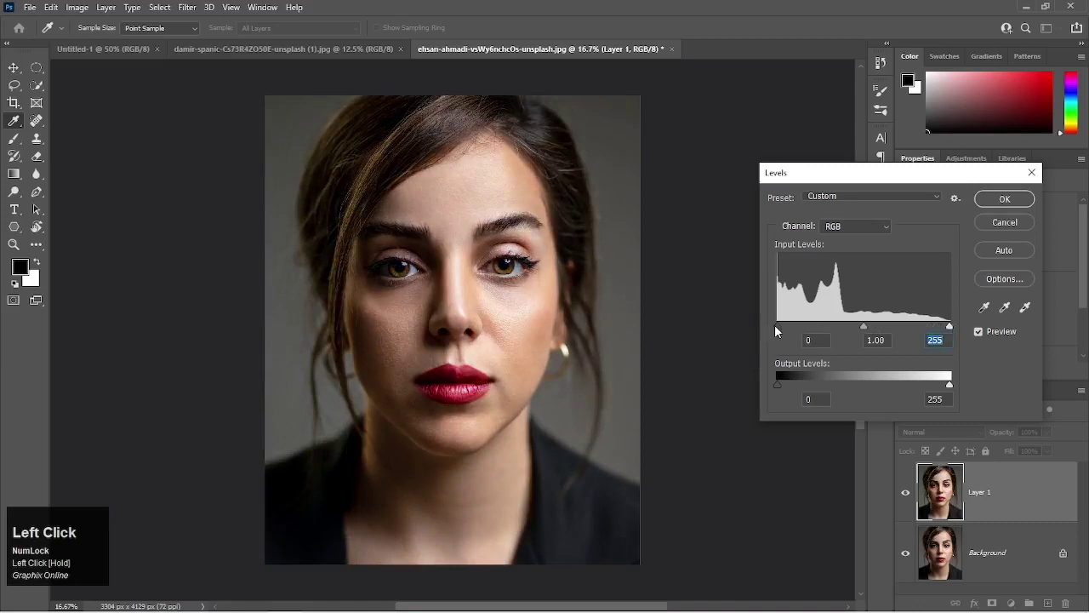
{"action": "left_click_drag", "start_coordinate": [776, 326], "coordinate": [951, 327]}
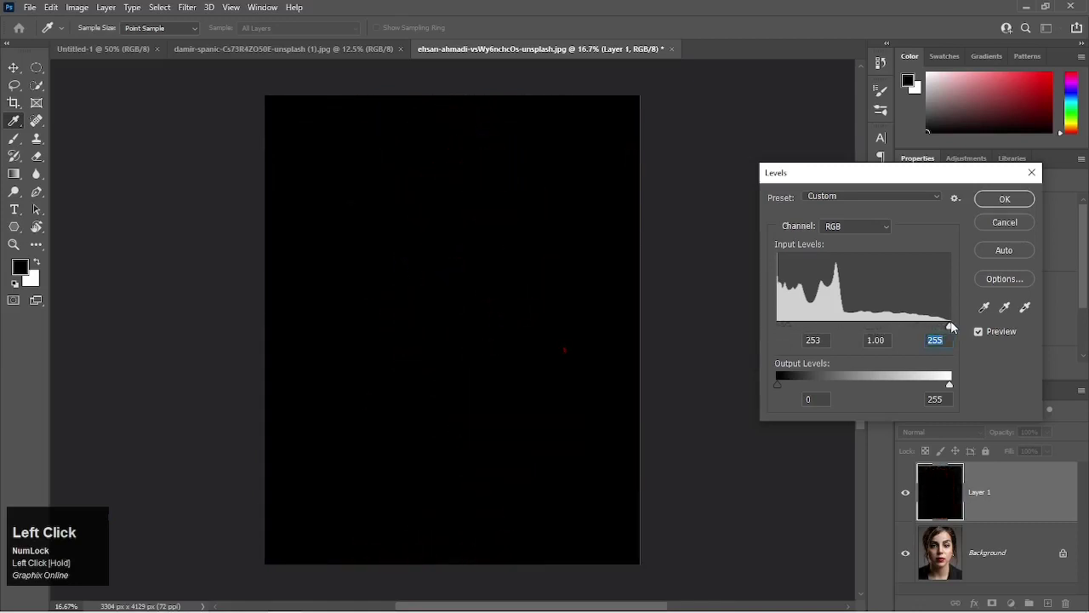
{"action": "left_click_drag", "start_coordinate": [951, 328], "coordinate": [763, 329]}
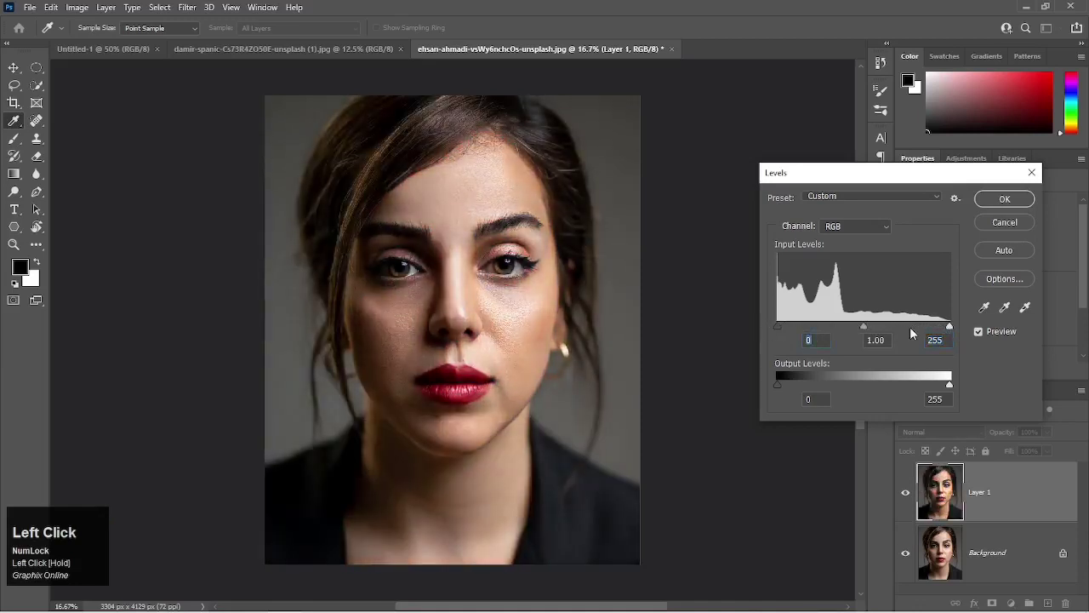
Test the Levels midtone input point on Layer 1, set it to 1.02, and apply the adjustment.
{"action": "left_click", "coordinate": [861, 327]}
{"action": "left_click_drag", "start_coordinate": [864, 328], "coordinate": [778, 338]}
{"action": "left_click_drag", "start_coordinate": [777, 337], "coordinate": [862, 341]}
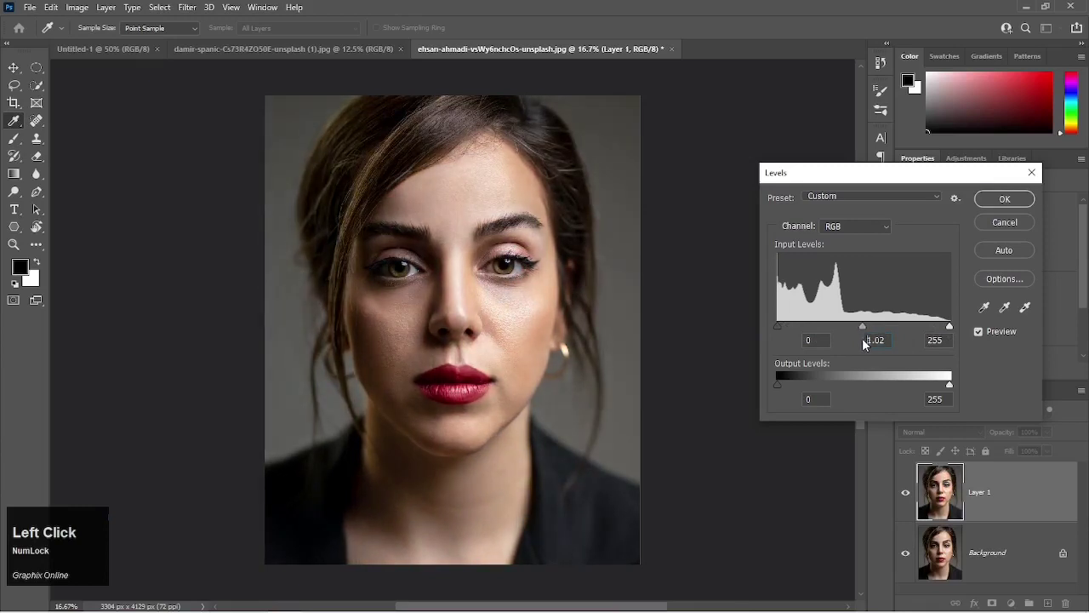
{"action": "left_click", "coordinate": [1002, 199]}
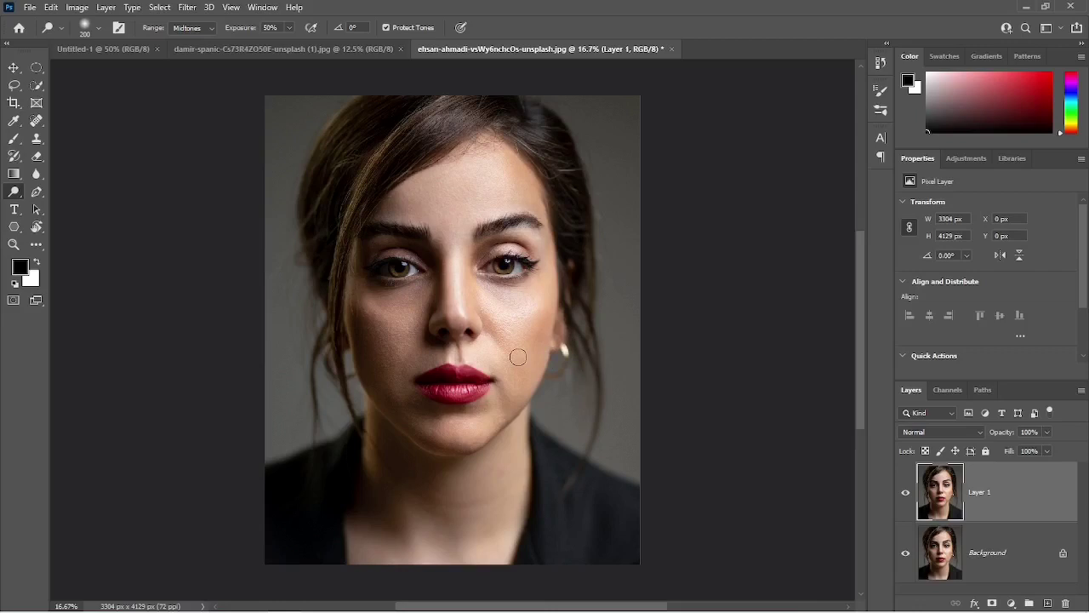
Set the Dodge tool's range to Shadows and enable airbrush-style build-up.
{"action": "scroll", "coordinate": [517, 356], "scroll_direction": "up", "scroll_amount": 3}
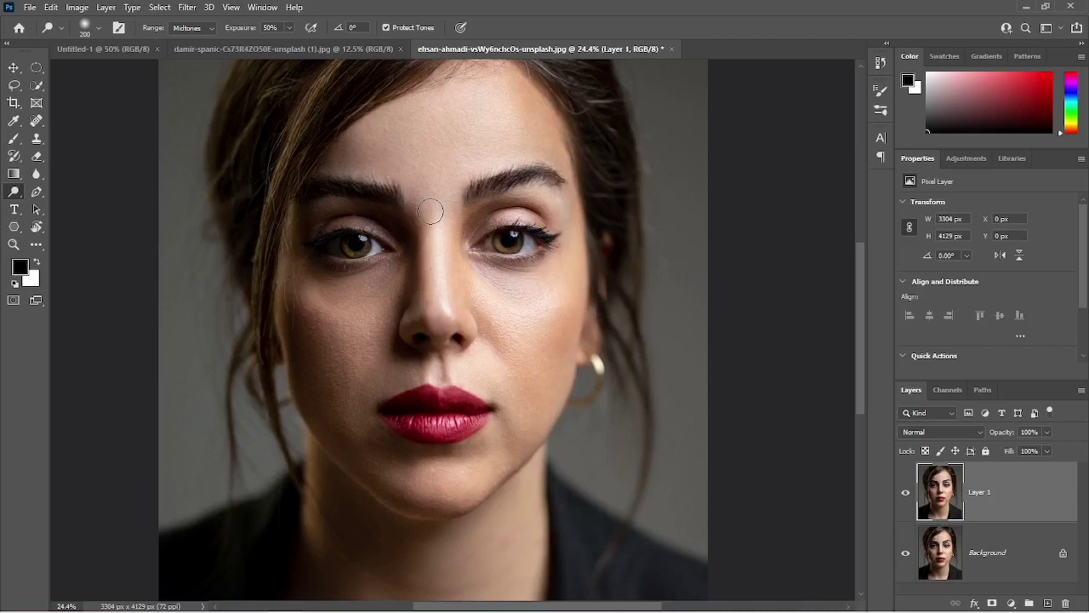
{"action": "left_click", "coordinate": [461, 28]}
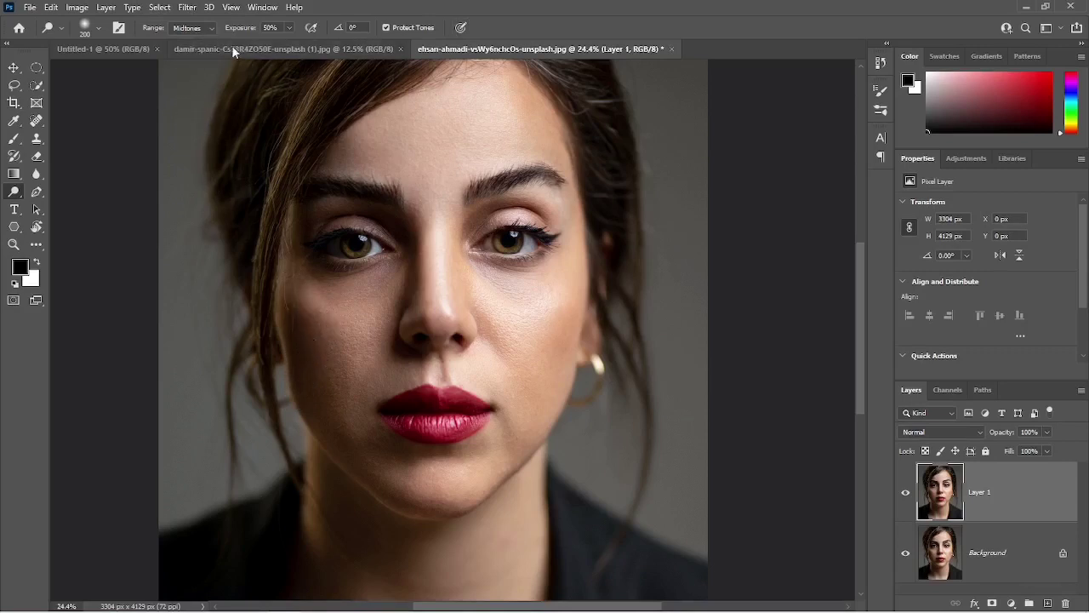
{"action": "left_click", "coordinate": [214, 28]}
{"action": "left_click", "coordinate": [197, 39]}
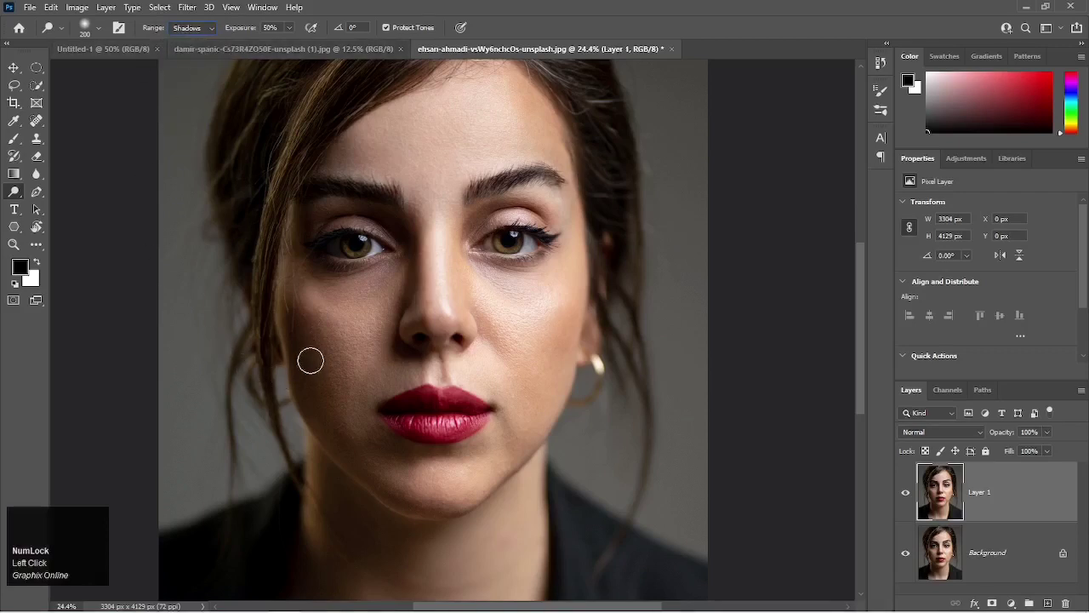
{"action": "left_click", "coordinate": [271, 28]}
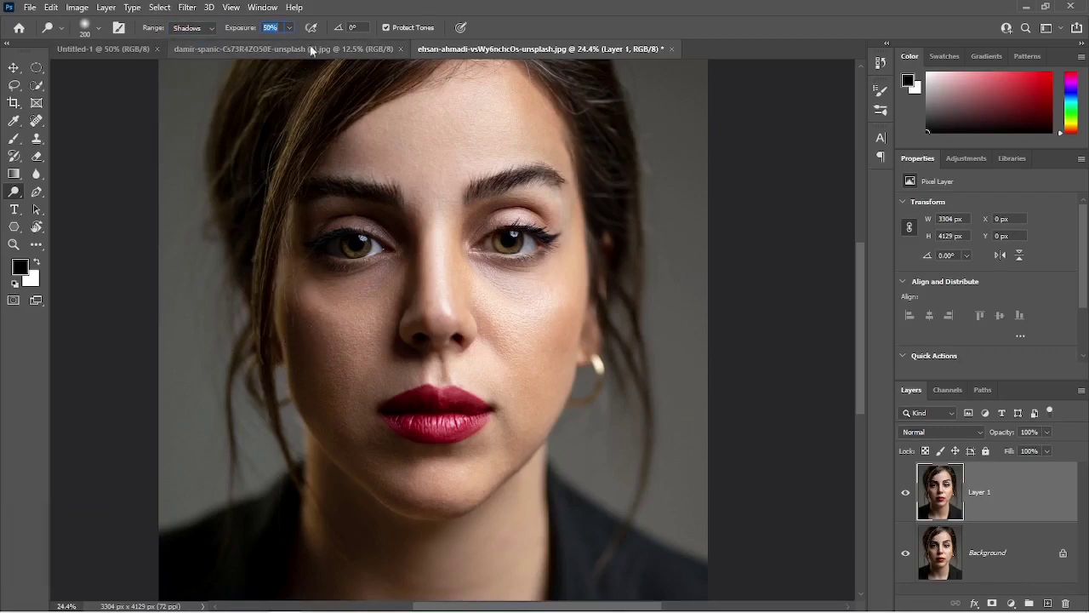
{"action": "left_click", "coordinate": [311, 28]}
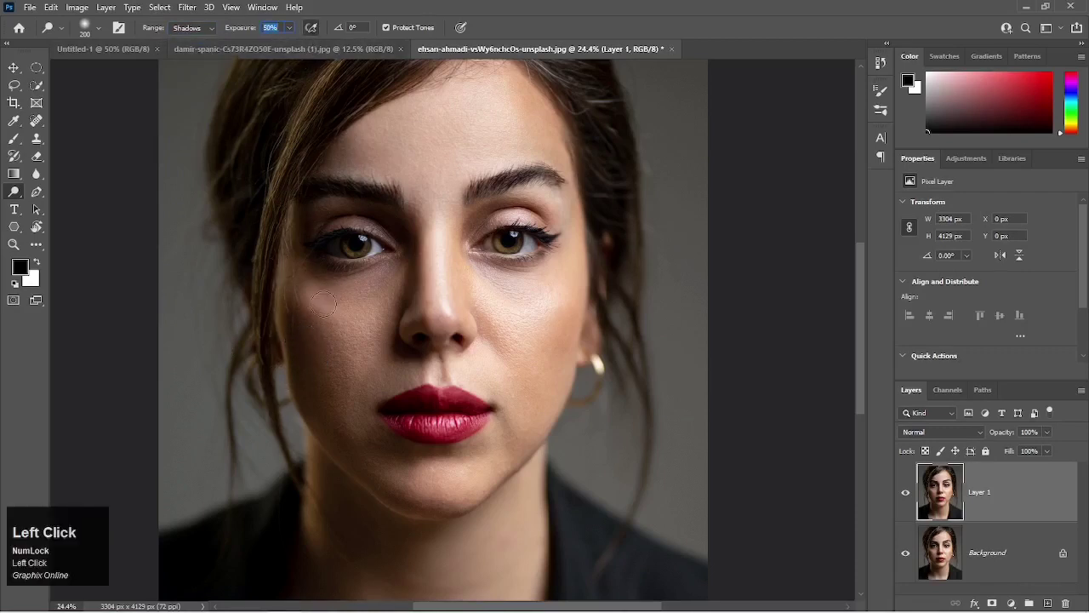
Dodge the shadowed cheek and the opposite jawline at 50% exposure, and compare with the original by toggling Layer 1's visibility.
{"action": "mouse_move", "coordinate": [300, 303]}
{"action": "left_mouse_down"}
{"action": "mouse_move", "coordinate": [293, 371]}
{"action": "mouse_move", "coordinate": [321, 426]}
{"action": "mouse_move", "coordinate": [338, 408]}
{"action": "mouse_move", "coordinate": [322, 312]}
{"action": "mouse_move", "coordinate": [315, 368]}
{"action": "mouse_move", "coordinate": [335, 435]}
{"action": "mouse_move", "coordinate": [357, 373]}
{"action": "mouse_move", "coordinate": [355, 304]}
{"action": "mouse_move", "coordinate": [337, 380]}
{"action": "mouse_move", "coordinate": [346, 434]}
{"action": "mouse_move", "coordinate": [294, 281]}
{"action": "mouse_move", "coordinate": [295, 372]}
{"action": "mouse_move", "coordinate": [315, 418]}
{"action": "mouse_move", "coordinate": [324, 314]}
{"action": "mouse_move", "coordinate": [310, 303]}
{"action": "mouse_move", "coordinate": [300, 372]}
{"action": "mouse_move", "coordinate": [328, 405]}
{"action": "mouse_move", "coordinate": [319, 325]}
{"action": "mouse_move", "coordinate": [302, 292]}
{"action": "mouse_move", "coordinate": [296, 323]}
{"action": "left_mouse_up"}
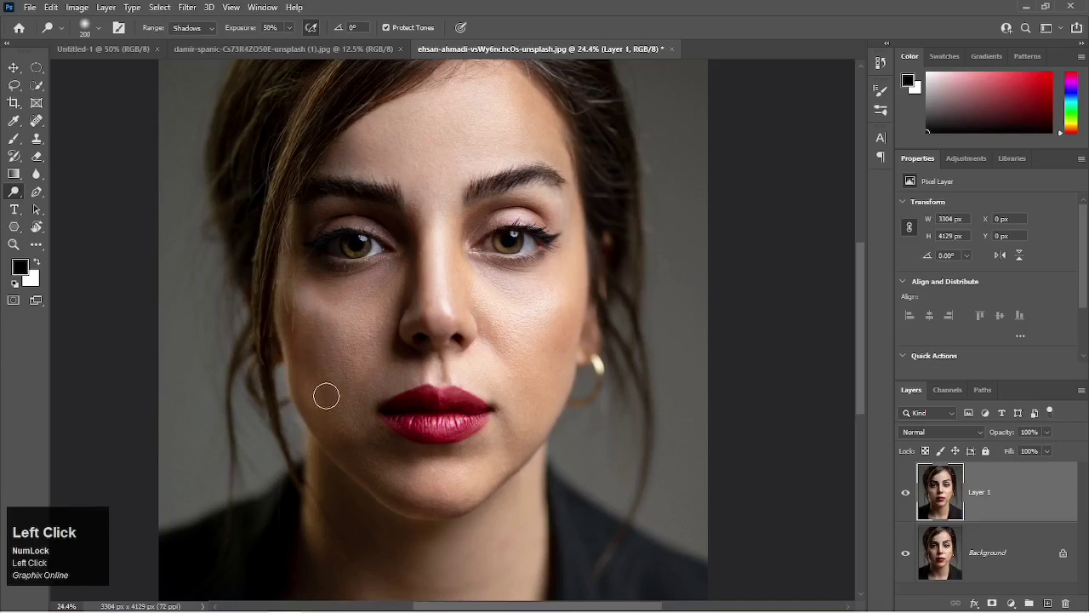
{"action": "left_click_drag", "start_coordinate": [535, 425], "coordinate": [520, 460]}
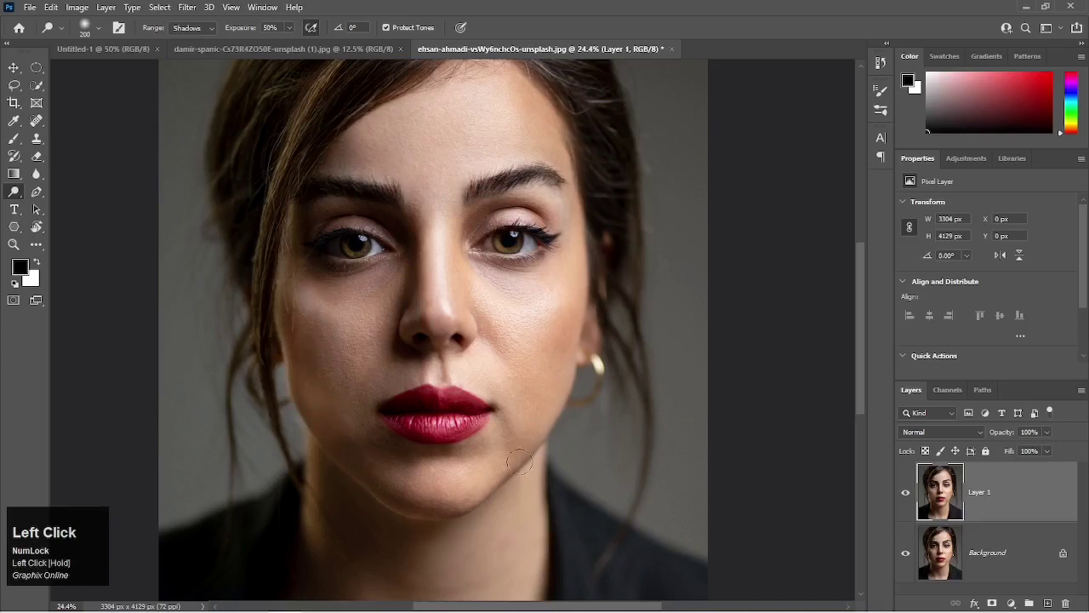
{"action": "left_click", "coordinate": [907, 495]}
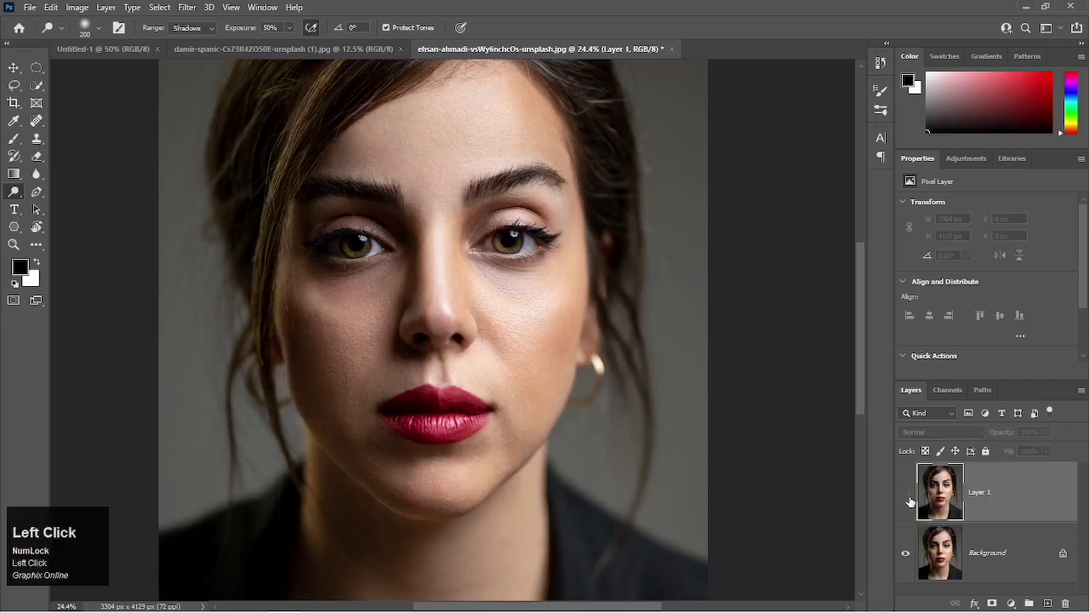
{"action": "left_click", "coordinate": [907, 496]}
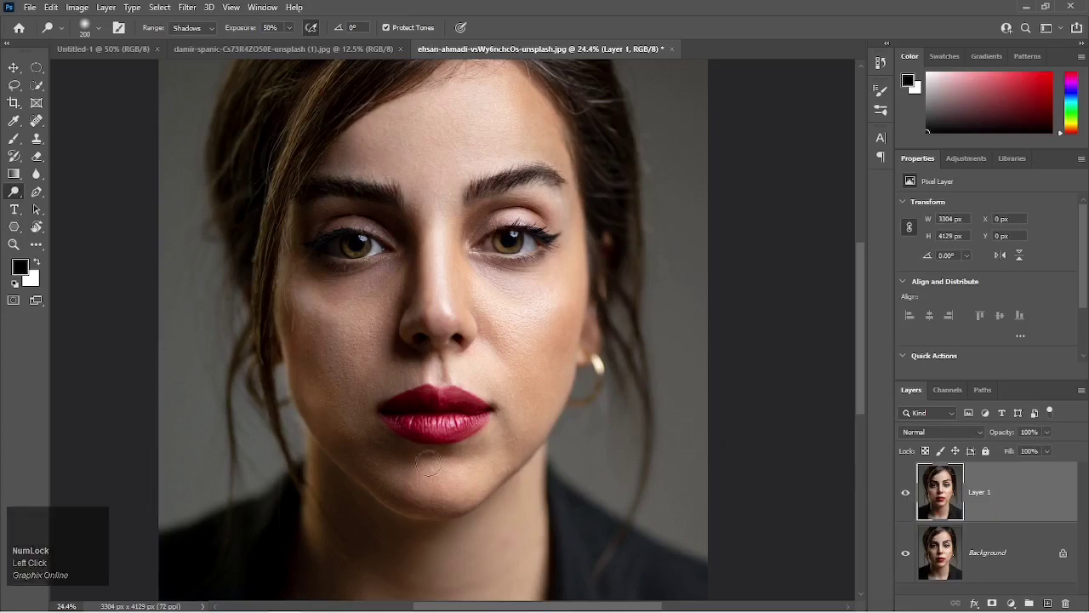
Undo the edits back to the single Background layer and duplicate it as a fresh working layer.
{"action": "scroll", "coordinate": [361, 434], "scroll_direction": "up", "scroll_amount": 1}
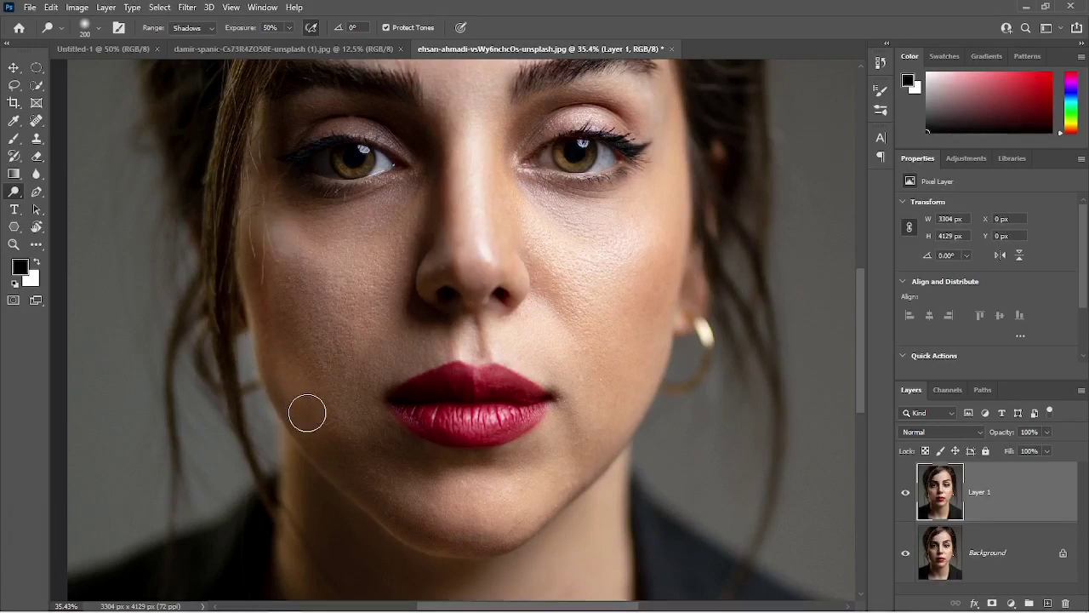
{"action": "left_click", "coordinate": [312, 30]}
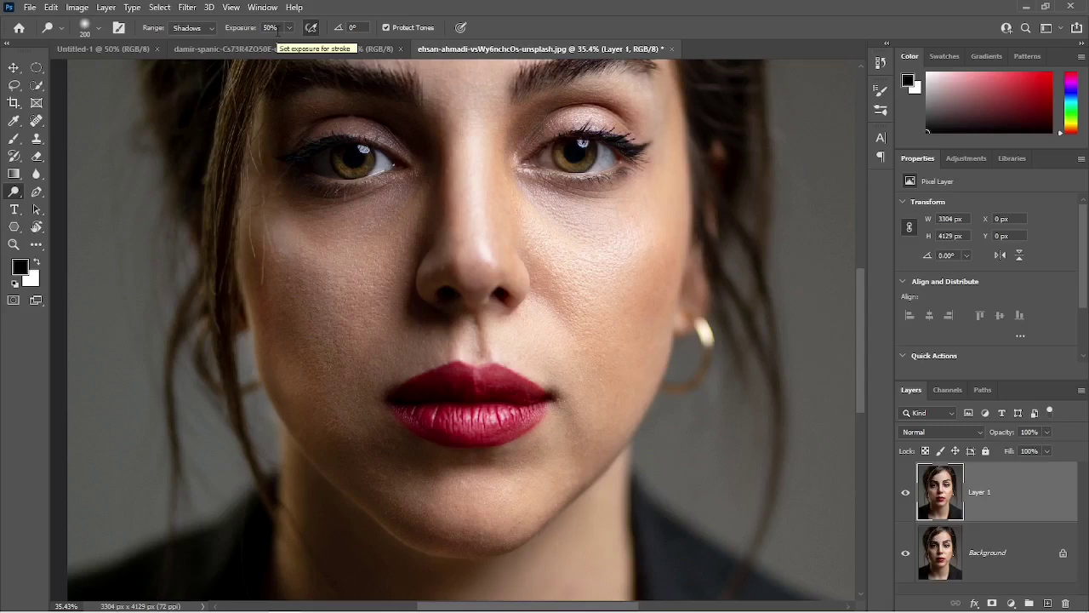
{"action": "key", "text": "ctrl+z"}
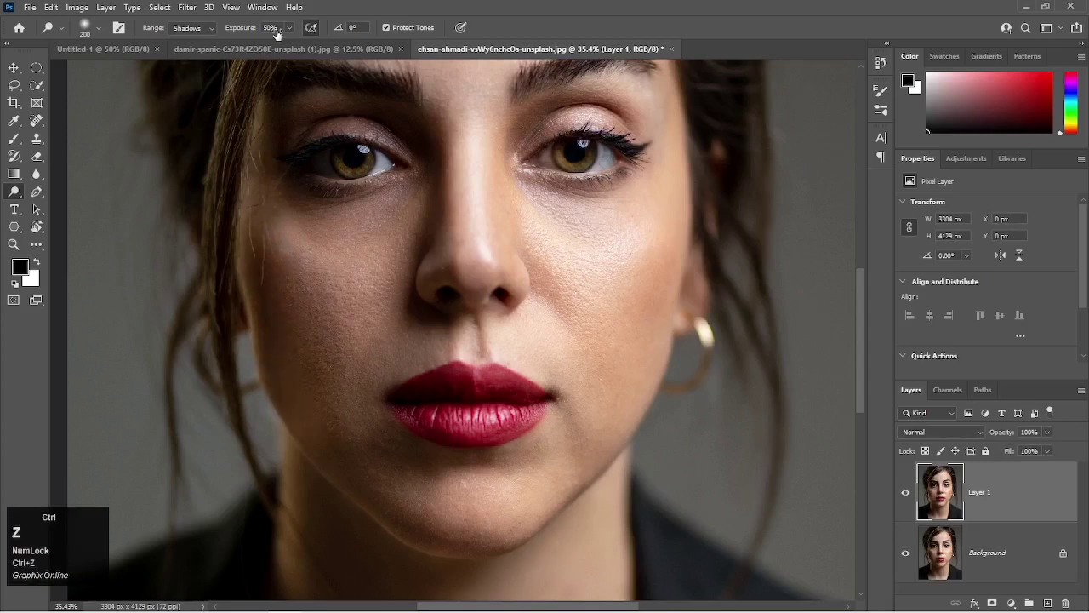
{"action": "key", "text": "ctrl+z"}
{"action": "key", "text": "ctrl+z"}
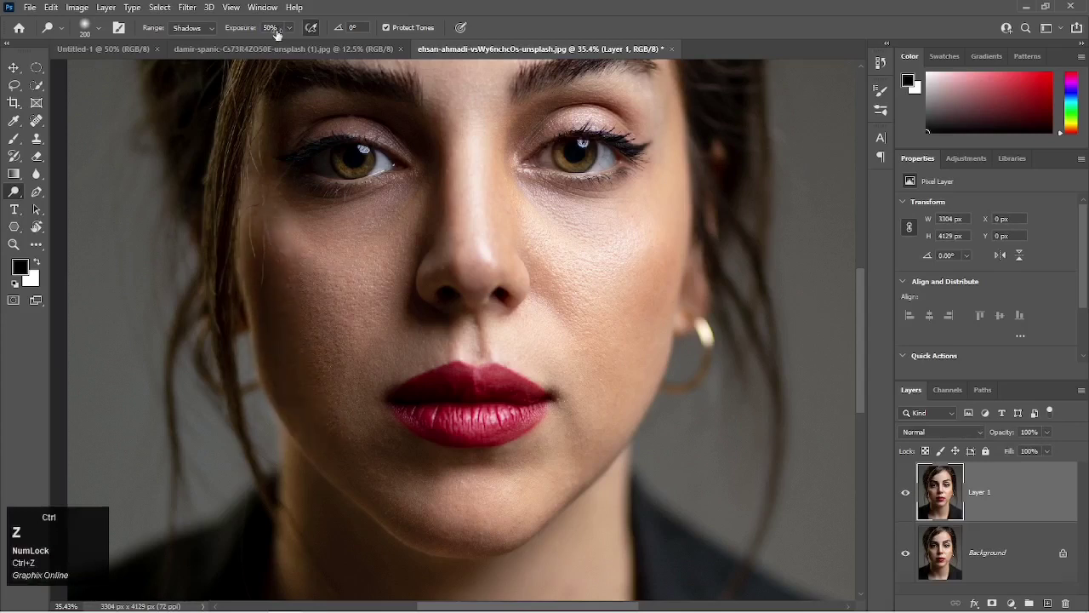
{"action": "key", "text": "ctrl+z"}
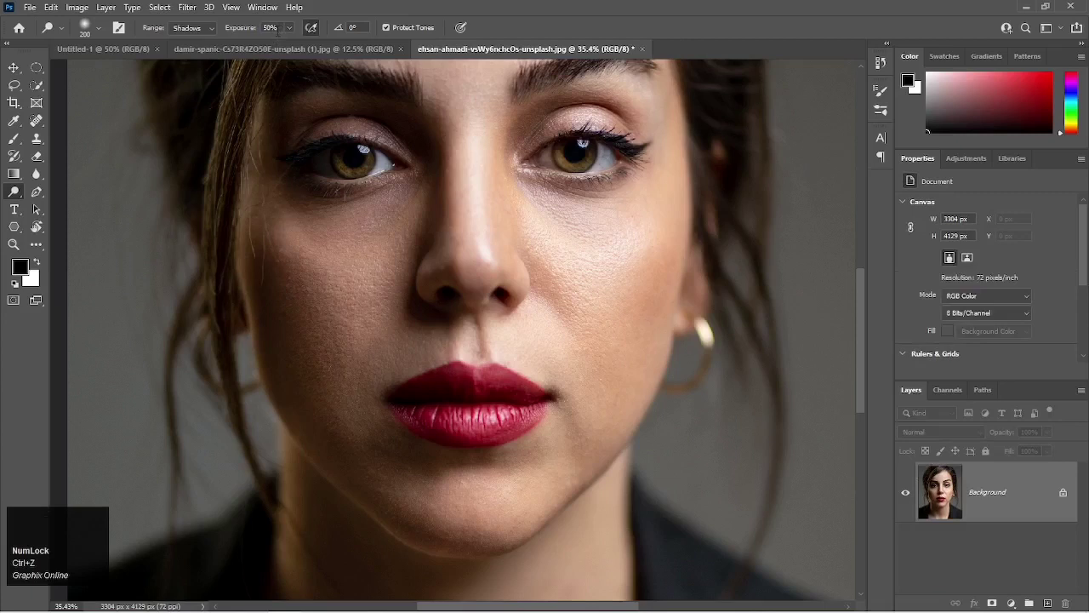
{"action": "key", "text": "ctrl+j"}
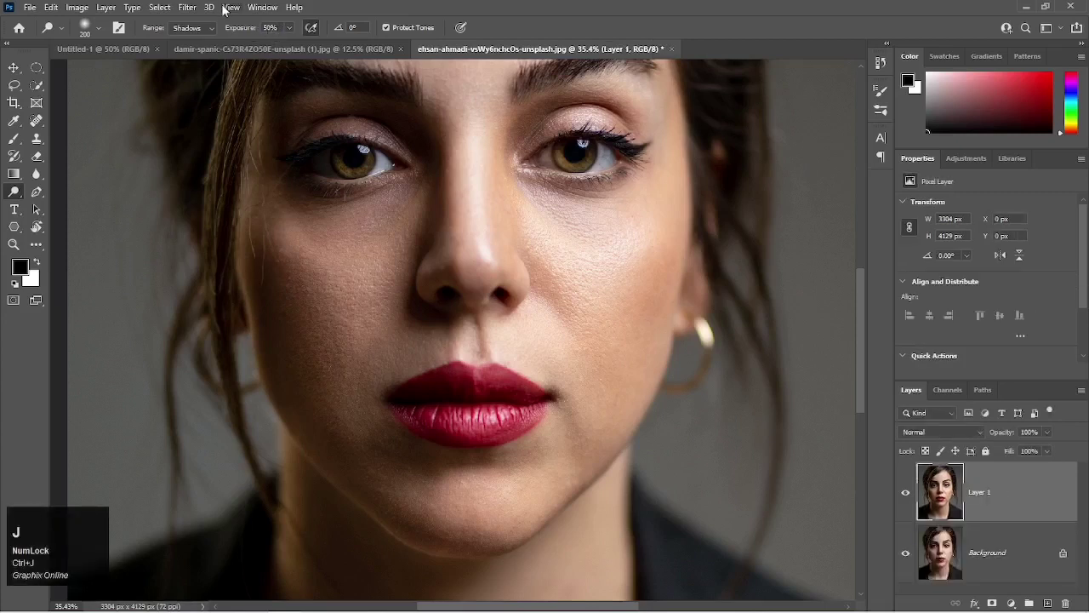
Dodge the shadowed cheek and jaw at 15% exposure, and compare with the original by toggling Layer 1's visibility.
{"action": "left_click", "coordinate": [271, 28]}
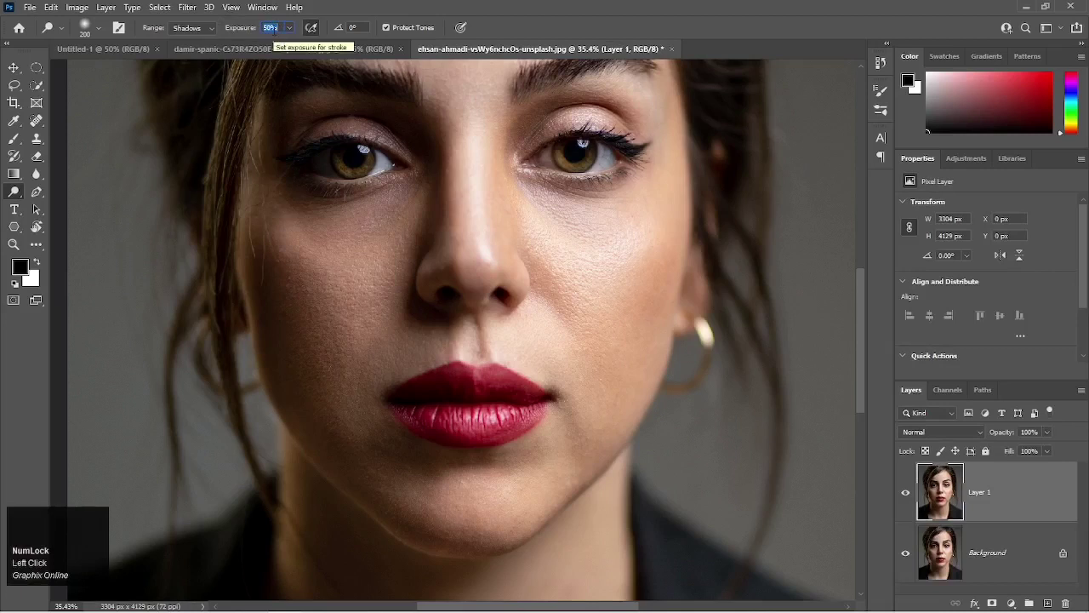
{"action": "type", "text": "1"}
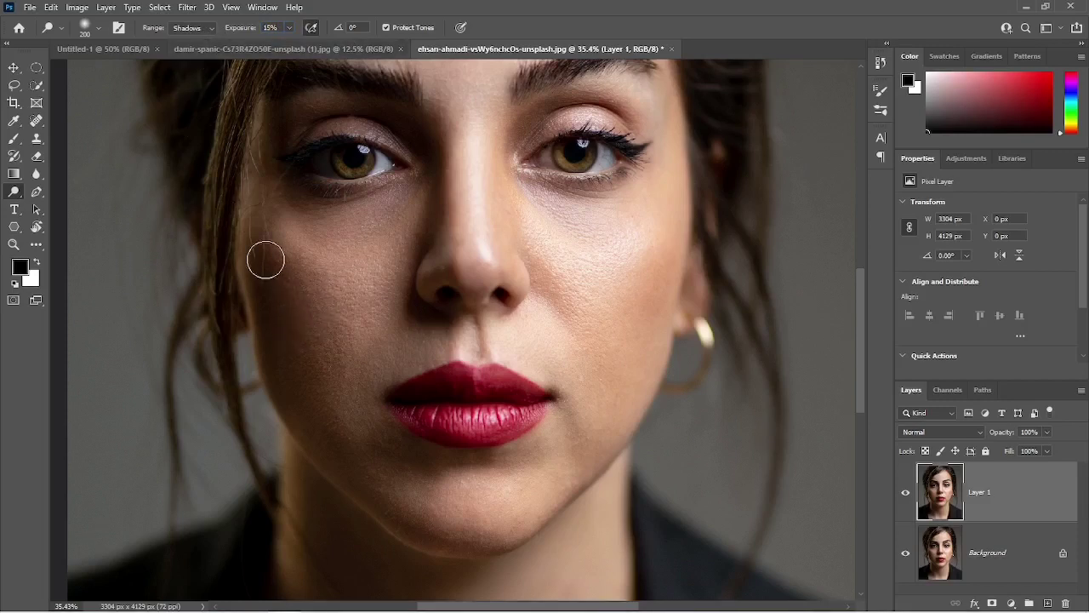
{"action": "mouse_move", "coordinate": [270, 256]}
{"action": "left_mouse_down"}
{"action": "mouse_move", "coordinate": [278, 349]}
{"action": "mouse_move", "coordinate": [314, 425]}
{"action": "mouse_move", "coordinate": [324, 383]}
{"action": "mouse_move", "coordinate": [316, 281]}
{"action": "mouse_move", "coordinate": [297, 267]}
{"action": "mouse_move", "coordinate": [292, 325]}
{"action": "mouse_move", "coordinate": [339, 436]}
{"action": "mouse_move", "coordinate": [291, 282]}
{"action": "mouse_move", "coordinate": [248, 245]}
{"action": "mouse_move", "coordinate": [279, 402]}
{"action": "mouse_move", "coordinate": [304, 428]}
{"action": "mouse_move", "coordinate": [344, 364]}
{"action": "mouse_move", "coordinate": [332, 279]}
{"action": "mouse_move", "coordinate": [307, 274]}
{"action": "mouse_move", "coordinate": [315, 369]}
{"action": "mouse_move", "coordinate": [340, 418]}
{"action": "mouse_move", "coordinate": [386, 435]}
{"action": "left_mouse_up"}
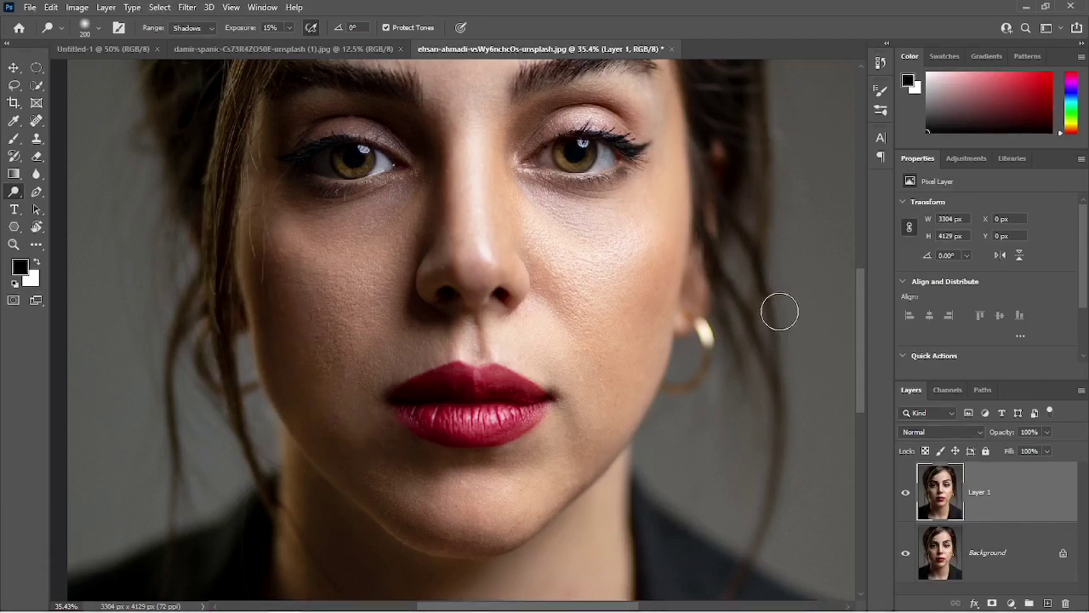
{"action": "key", "text": "ctrl+0"}
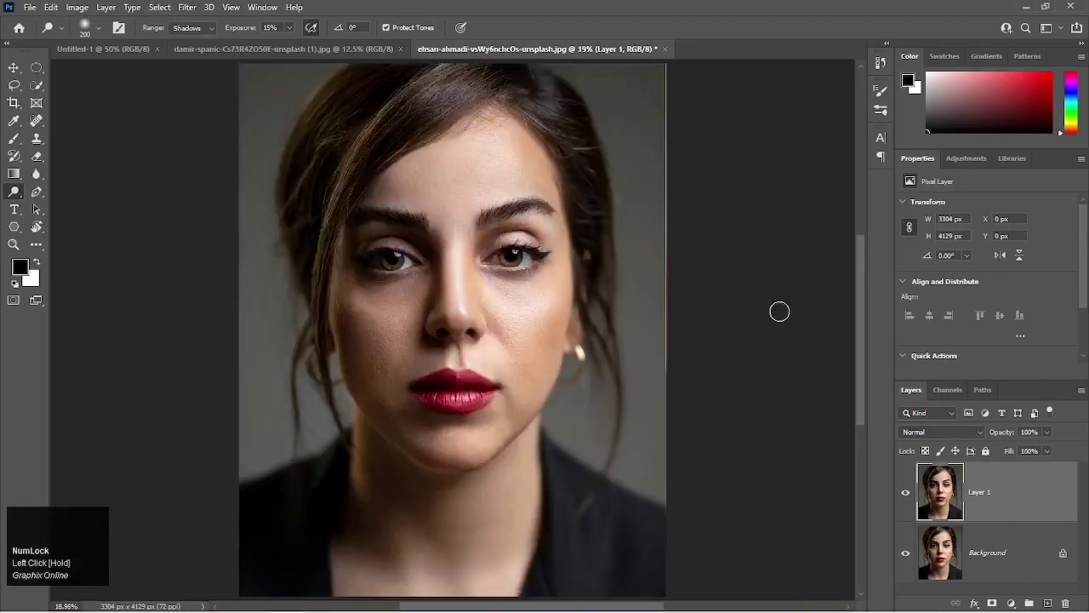
{"action": "left_click", "coordinate": [905, 497]}
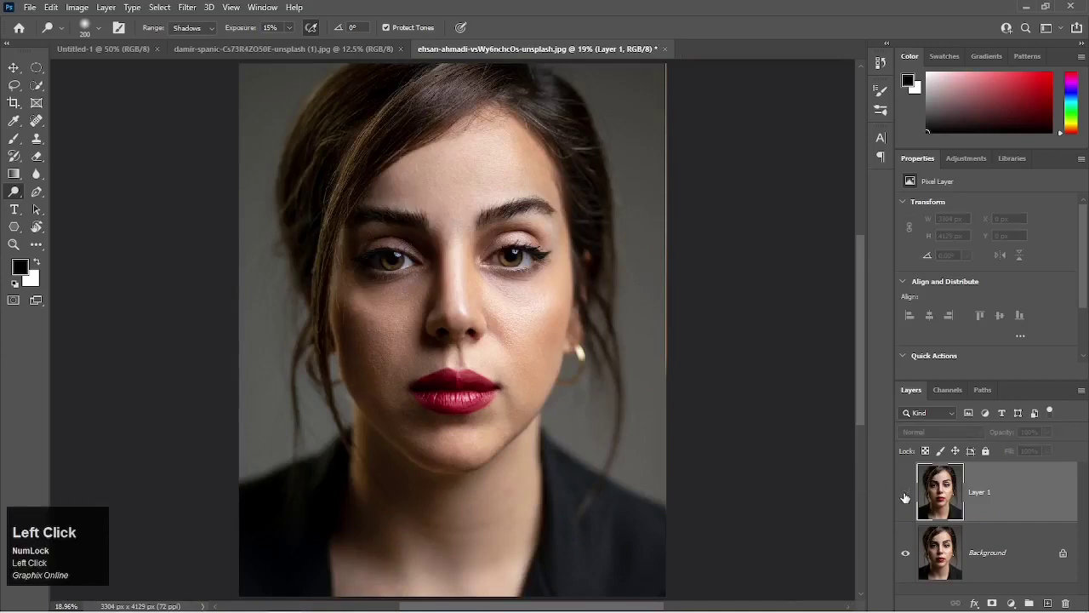
{"action": "left_click", "coordinate": [905, 497]}
{"action": "left_click", "coordinate": [905, 497]}
{"action": "left_click", "coordinate": [906, 497]}
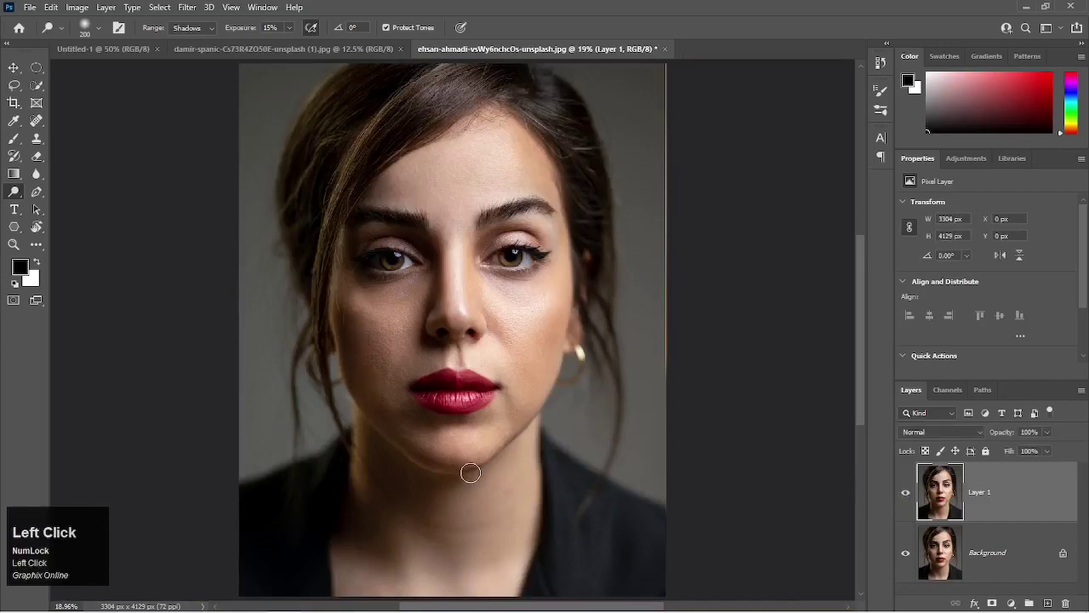
Dodge the brightly lit cheek with the Shadows and Highlights ranges at 15% exposure, and compare with the original by toggling Layer 1's visibility.
{"action": "scroll", "coordinate": [476, 454], "scroll_direction": "up", "scroll_amount": 3}
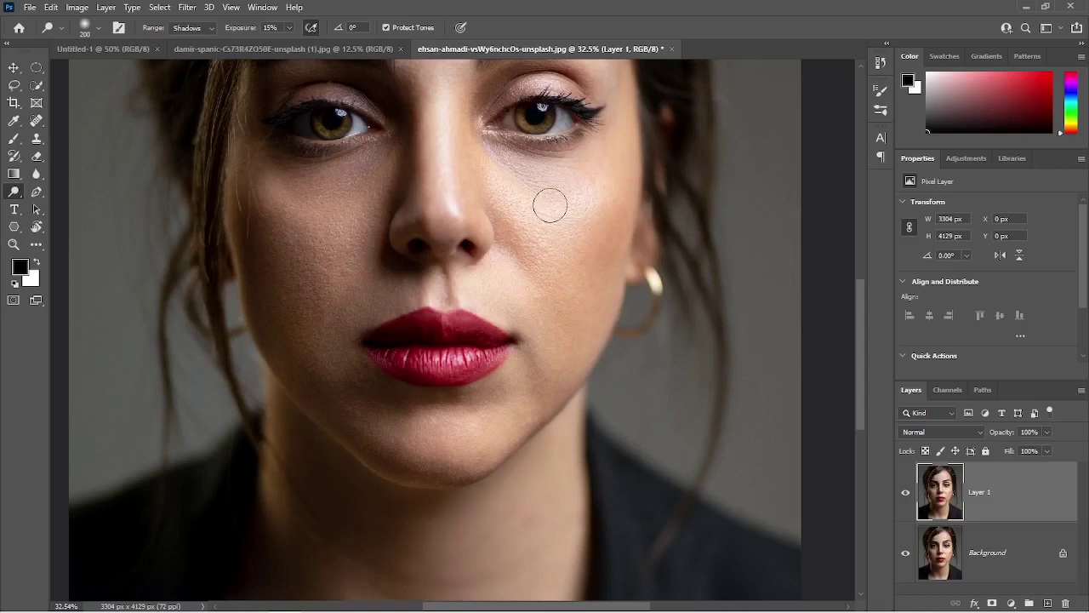
{"action": "mouse_move", "coordinate": [548, 216]}
{"action": "left_mouse_down"}
{"action": "mouse_move", "coordinate": [567, 207]}
{"action": "mouse_move", "coordinate": [531, 226]}
{"action": "mouse_move", "coordinate": [568, 205]}
{"action": "mouse_move", "coordinate": [539, 229]}
{"action": "mouse_move", "coordinate": [549, 202]}
{"action": "mouse_move", "coordinate": [539, 226]}
{"action": "mouse_move", "coordinate": [560, 211]}
{"action": "mouse_move", "coordinate": [550, 229]}
{"action": "mouse_move", "coordinate": [542, 209]}
{"action": "mouse_move", "coordinate": [564, 226]}
{"action": "mouse_move", "coordinate": [543, 227]}
{"action": "mouse_move", "coordinate": [554, 213]}
{"action": "mouse_move", "coordinate": [566, 226]}
{"action": "left_mouse_up"}
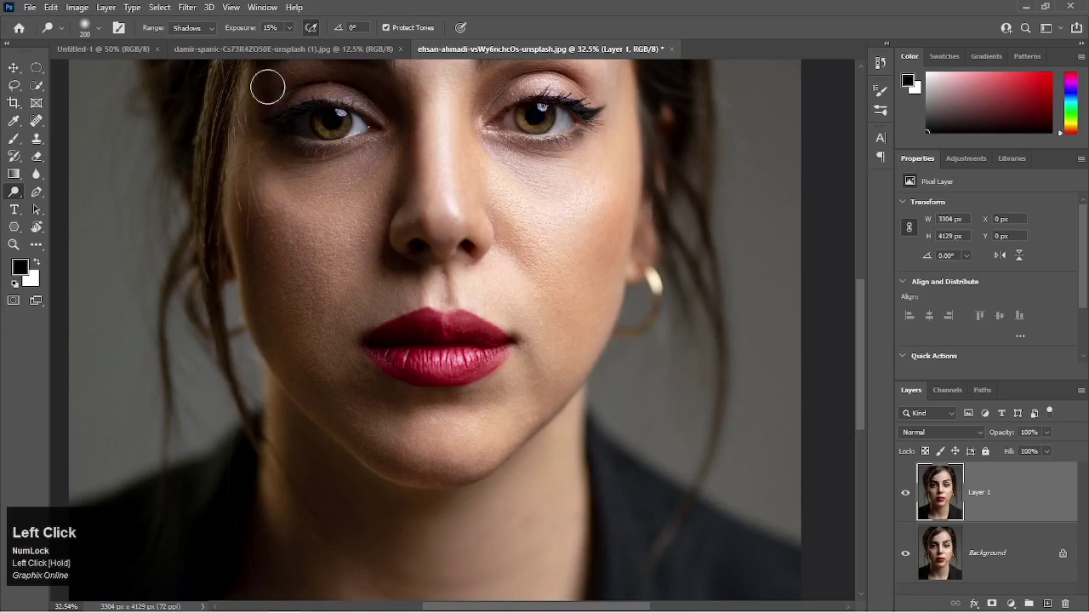
{"action": "left_click", "coordinate": [212, 34]}
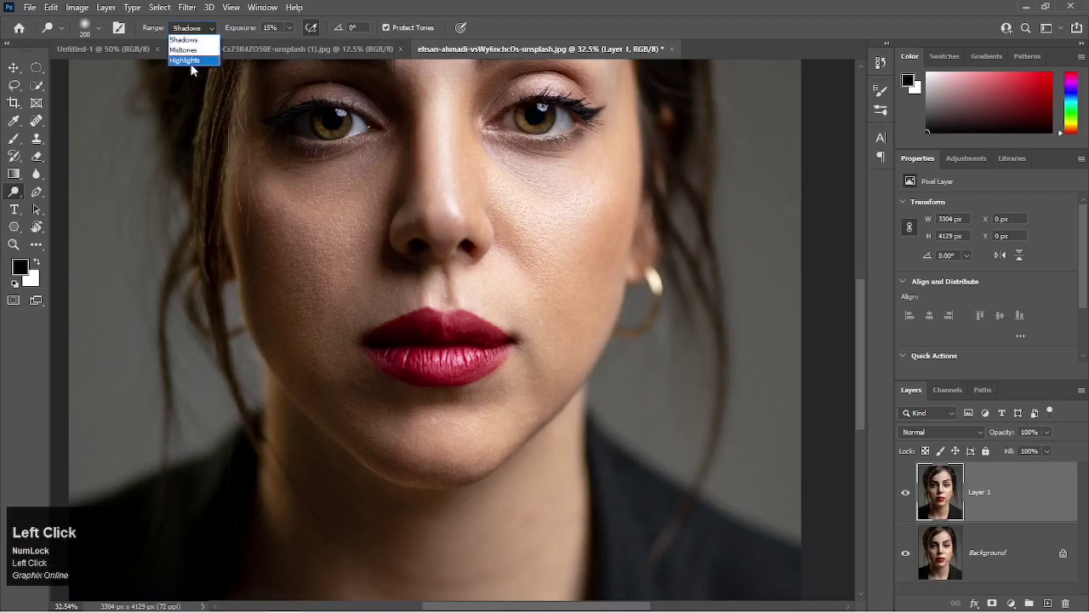
{"action": "left_click", "coordinate": [190, 66]}
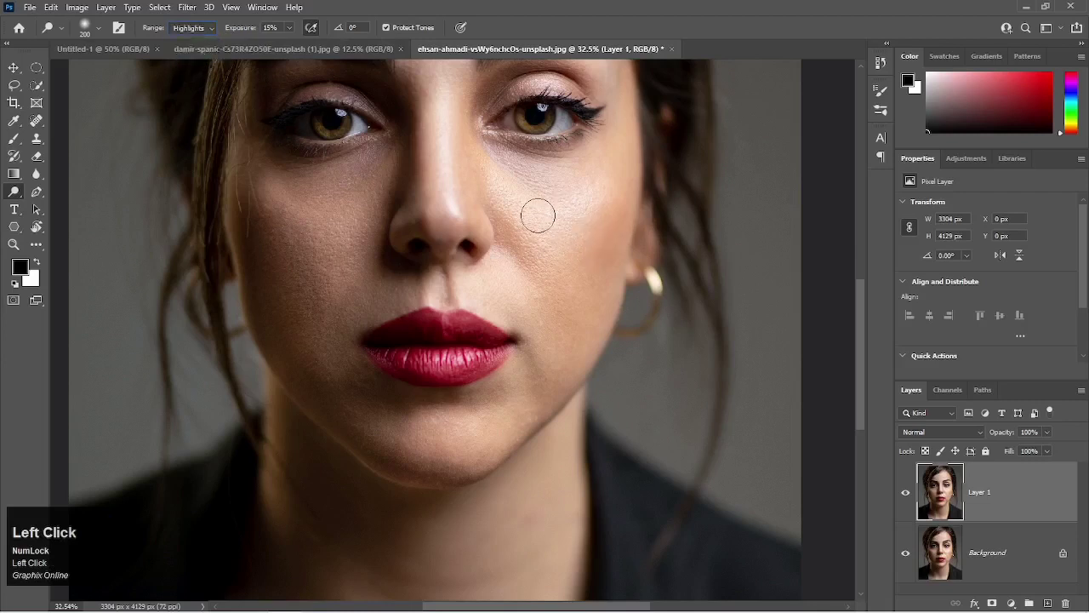
{"action": "mouse_move", "coordinate": [538, 215]}
{"action": "left_mouse_down"}
{"action": "mouse_move", "coordinate": [566, 217]}
{"action": "mouse_move", "coordinate": [546, 222]}
{"action": "mouse_move", "coordinate": [536, 202]}
{"action": "mouse_move", "coordinate": [557, 225]}
{"action": "mouse_move", "coordinate": [533, 225]}
{"action": "mouse_move", "coordinate": [540, 205]}
{"action": "mouse_move", "coordinate": [562, 207]}
{"action": "mouse_move", "coordinate": [557, 227]}
{"action": "mouse_move", "coordinate": [538, 196]}
{"action": "mouse_move", "coordinate": [560, 195]}
{"action": "mouse_move", "coordinate": [561, 212]}
{"action": "mouse_move", "coordinate": [525, 220]}
{"action": "mouse_move", "coordinate": [537, 199]}
{"action": "mouse_move", "coordinate": [553, 203]}
{"action": "mouse_move", "coordinate": [549, 242]}
{"action": "left_mouse_up"}
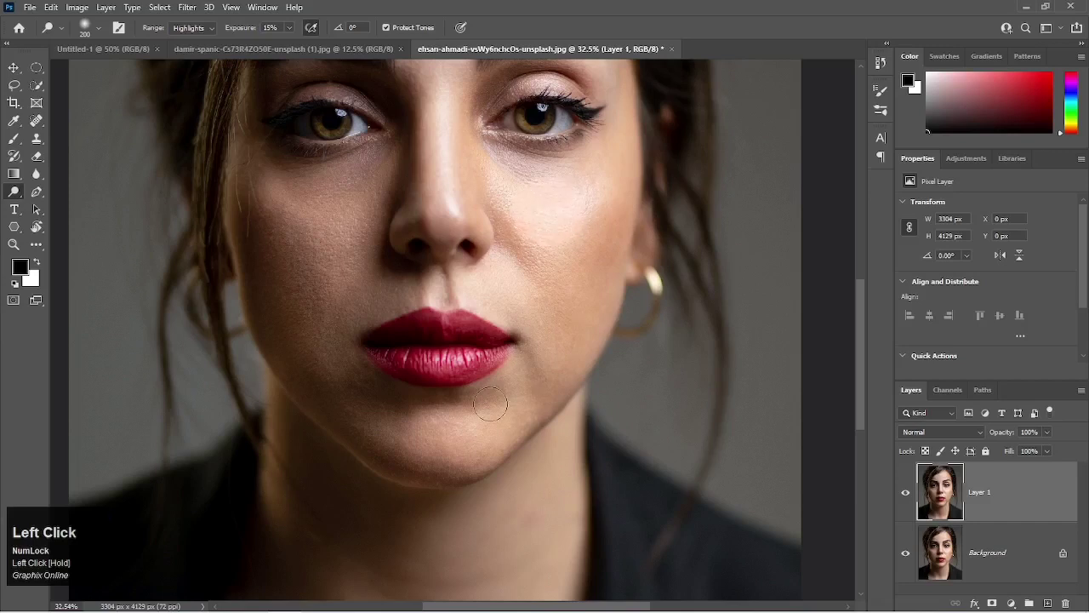
{"action": "left_click", "coordinate": [905, 492]}
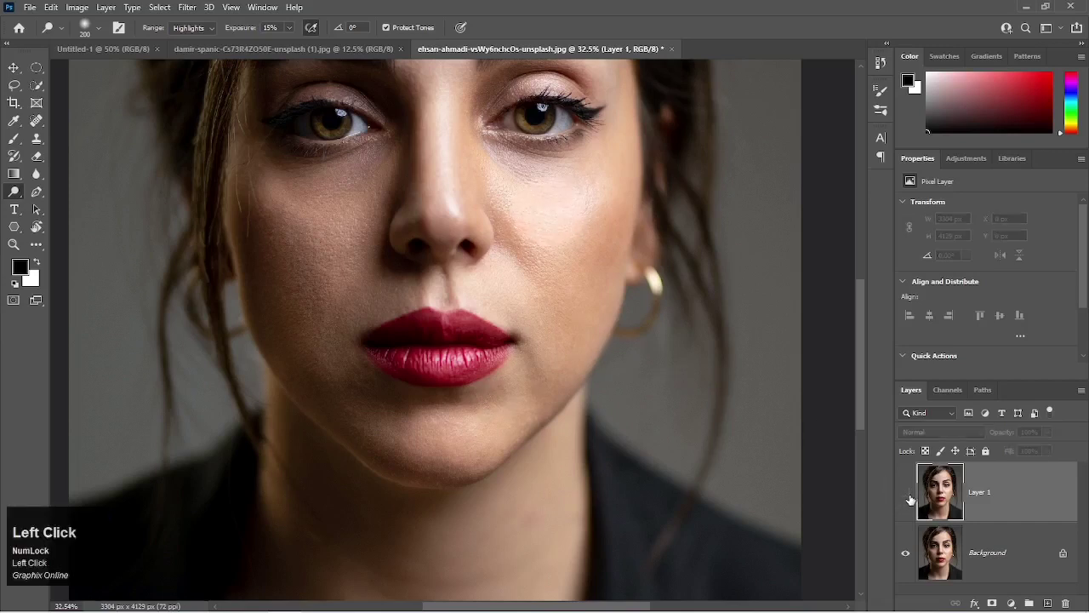
{"action": "left_click", "coordinate": [906, 494]}
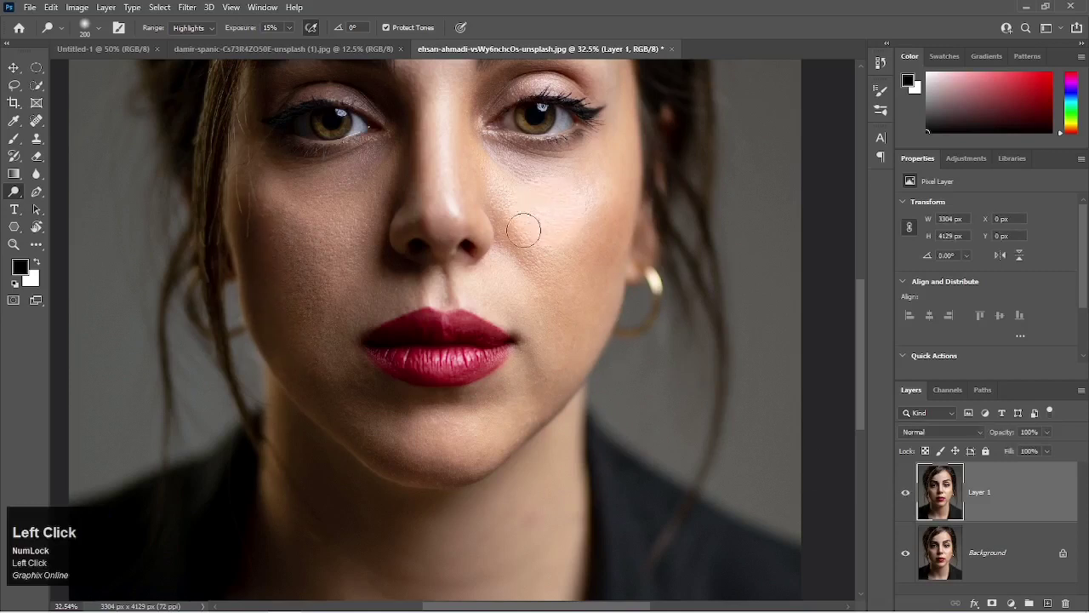
Undo the last dodge stroke and set the Dodge tool's range to Midtones.
{"action": "left_click", "coordinate": [193, 28]}
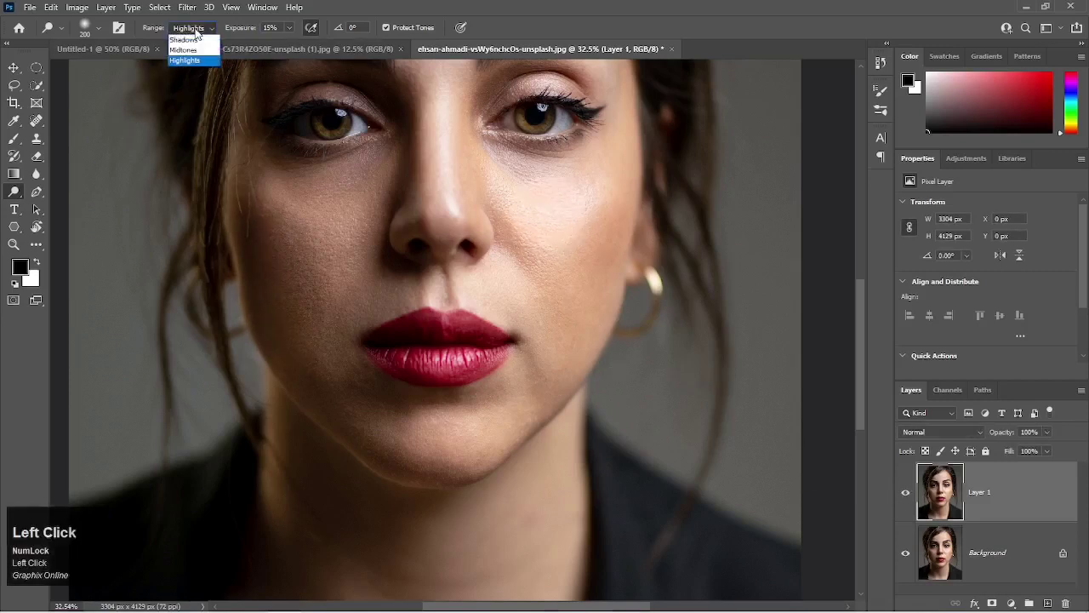
{"action": "left_click", "coordinate": [191, 60]}
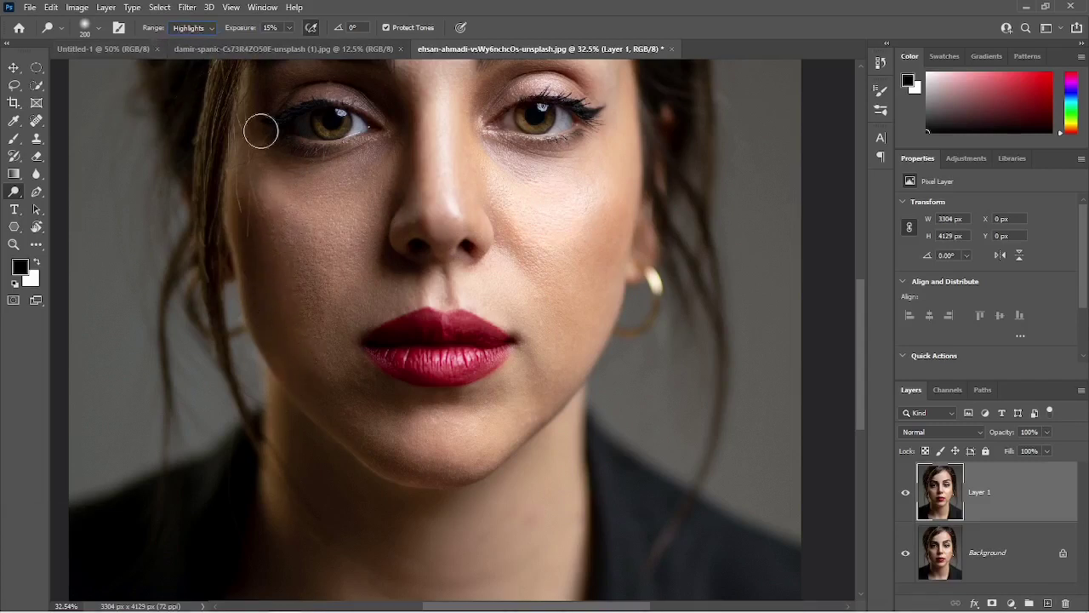
{"action": "key", "text": "ctrl+z"}
{"action": "left_click", "coordinate": [192, 28]}
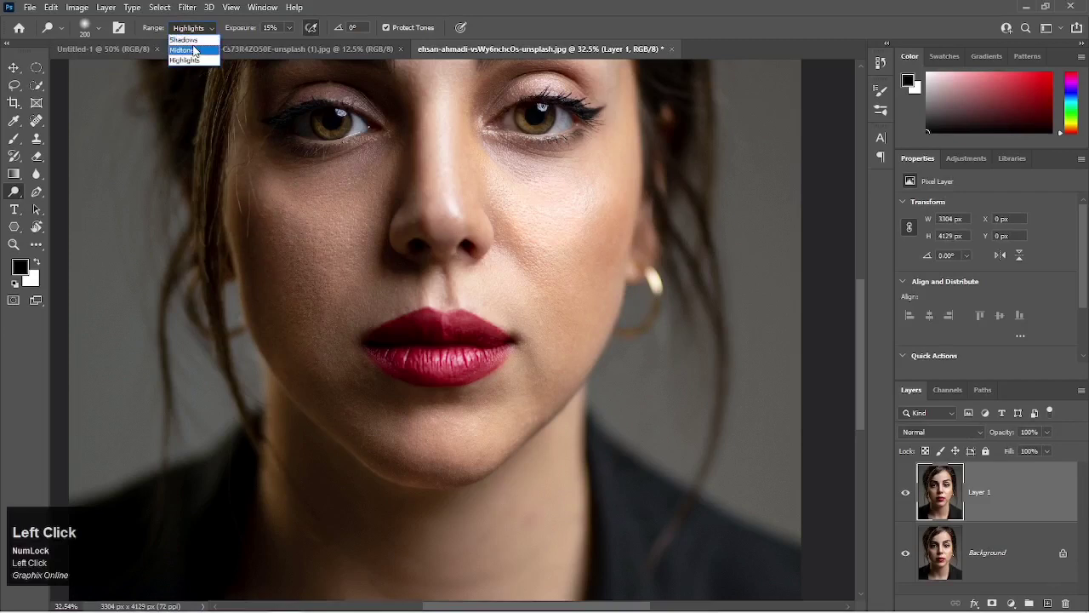
{"action": "left_click", "coordinate": [184, 51]}
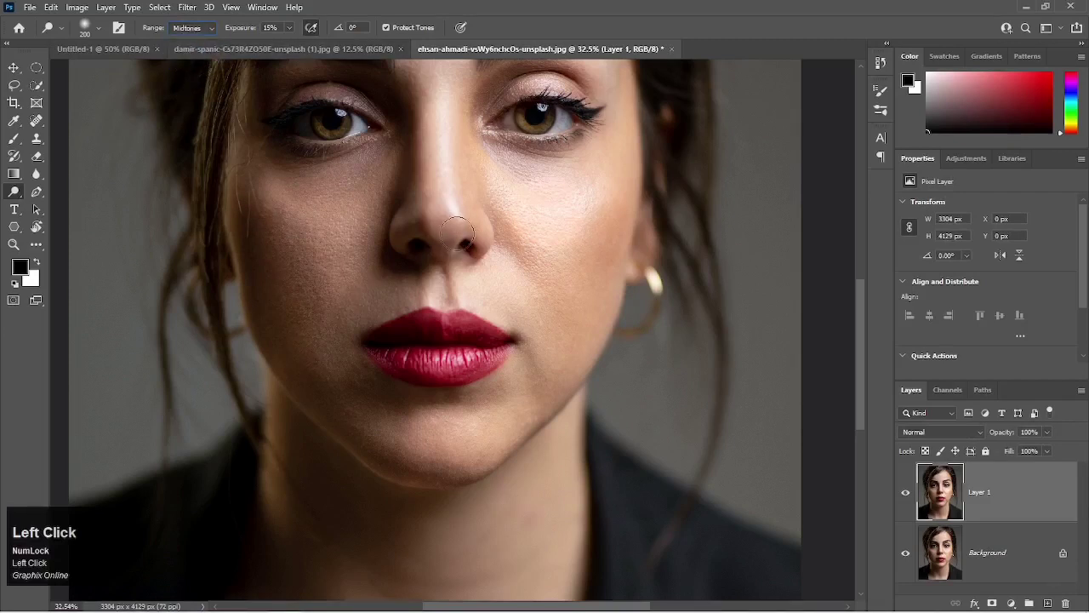
Enlarge the brush to 400 px and replace the dodged Layer 1 with a fresh duplicate of the Background layer.
{"action": "scroll", "coordinate": [457, 231], "scroll_direction": "down", "scroll_amount": 1, "text": "alt"}
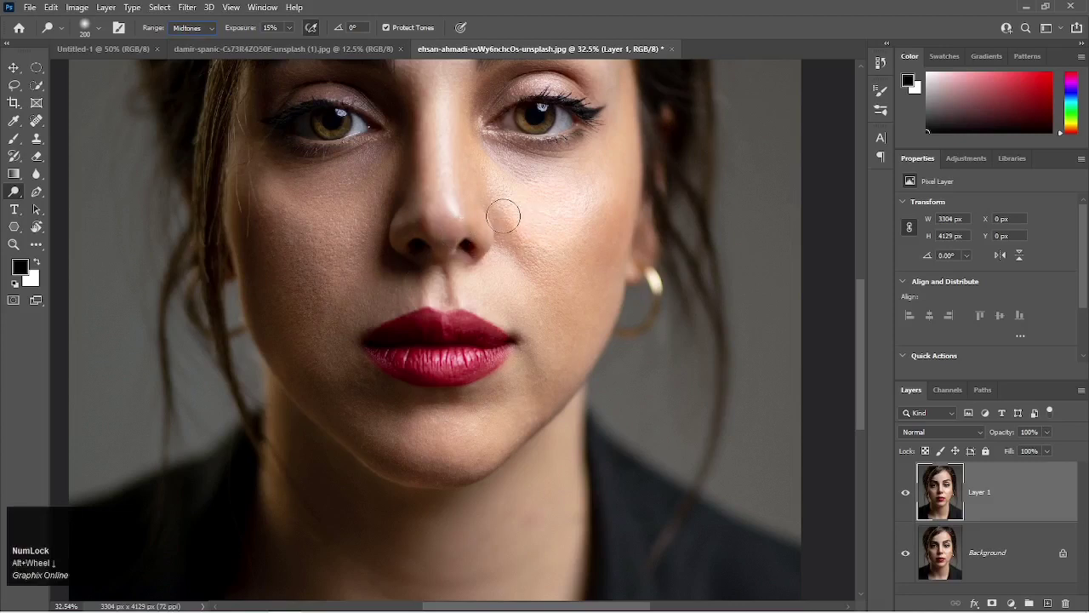
{"action": "left_click", "coordinate": [531, 225]}
{"action": "key", "text": "space"}
{"action": "left_click_drag", "start_coordinate": [531, 226], "coordinate": [542, 324]}
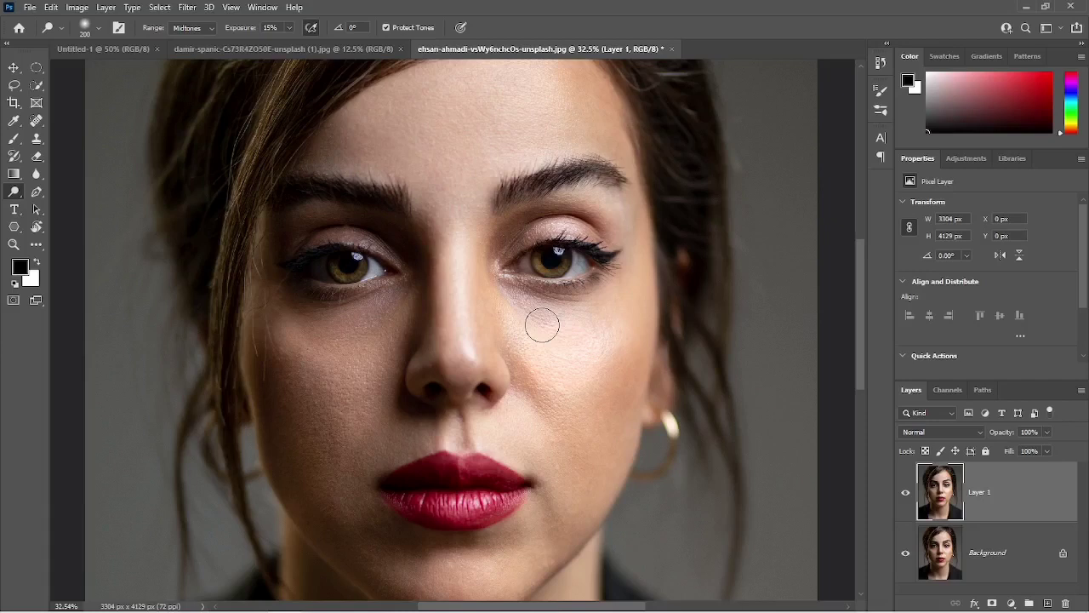
{"action": "key", "text": "bracketright"}
{"action": "key", "text": "bracketright"}
{"action": "key", "text": "bracketright"}
{"action": "key", "text": "BackSpace"}
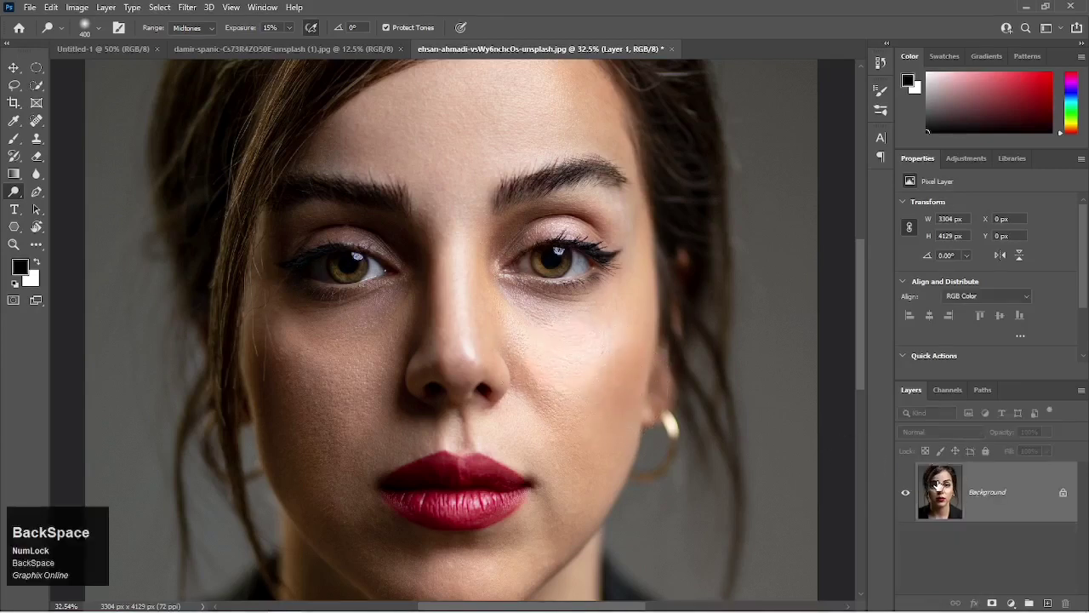
{"action": "key", "text": "ctrl+j"}
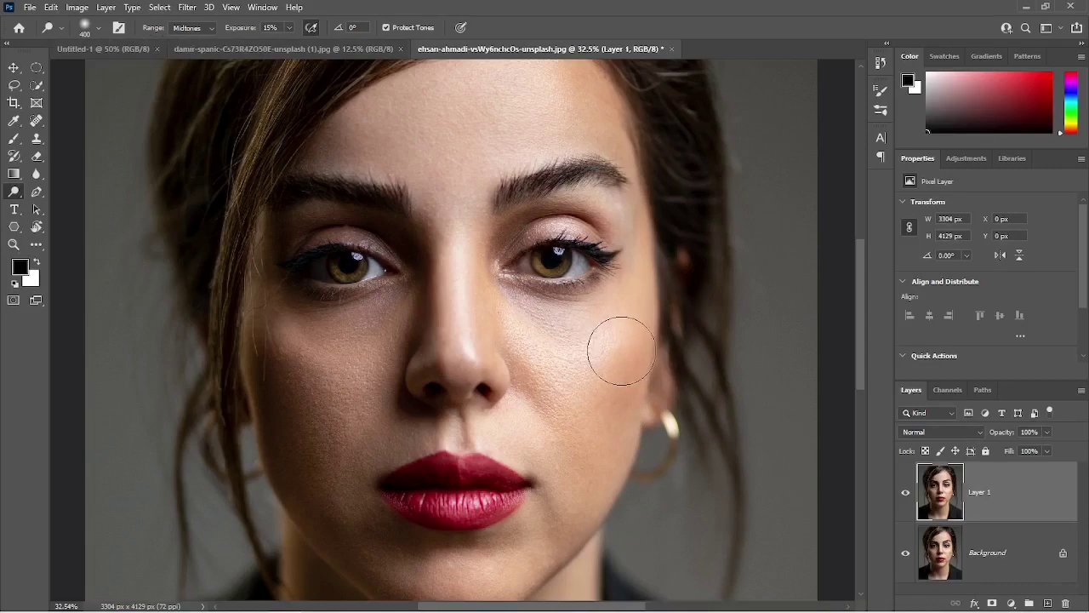
Dodge the midtones of both cheeks with the 400 px brush, and the shadowed under-eye area and inner eye corner with a 150 px brush.
{"action": "mouse_move", "coordinate": [620, 348]}
{"action": "left_mouse_down"}
{"action": "mouse_move", "coordinate": [624, 397]}
{"action": "mouse_move", "coordinate": [605, 422]}
{"action": "mouse_move", "coordinate": [629, 403]}
{"action": "mouse_move", "coordinate": [619, 351]}
{"action": "mouse_move", "coordinate": [604, 412]}
{"action": "left_mouse_up"}
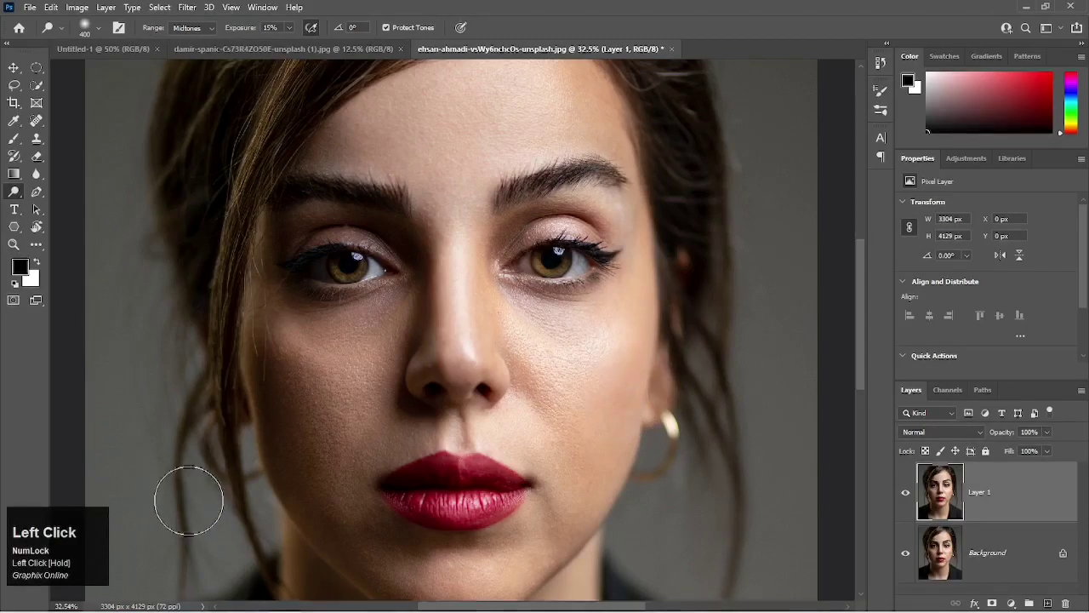
{"action": "mouse_move", "coordinate": [302, 354]}
{"action": "left_mouse_down"}
{"action": "mouse_move", "coordinate": [294, 426]}
{"action": "mouse_move", "coordinate": [314, 481]}
{"action": "mouse_move", "coordinate": [276, 424]}
{"action": "mouse_move", "coordinate": [271, 318]}
{"action": "mouse_move", "coordinate": [275, 418]}
{"action": "mouse_move", "coordinate": [296, 496]}
{"action": "mouse_move", "coordinate": [275, 440]}
{"action": "mouse_move", "coordinate": [261, 351]}
{"action": "mouse_move", "coordinate": [302, 477]}
{"action": "mouse_move", "coordinate": [325, 508]}
{"action": "mouse_move", "coordinate": [295, 440]}
{"action": "mouse_move", "coordinate": [281, 377]}
{"action": "mouse_move", "coordinate": [293, 376]}
{"action": "mouse_move", "coordinate": [329, 469]}
{"action": "mouse_move", "coordinate": [297, 512]}
{"action": "mouse_move", "coordinate": [249, 499]}
{"action": "mouse_move", "coordinate": [311, 412]}
{"action": "left_mouse_up"}
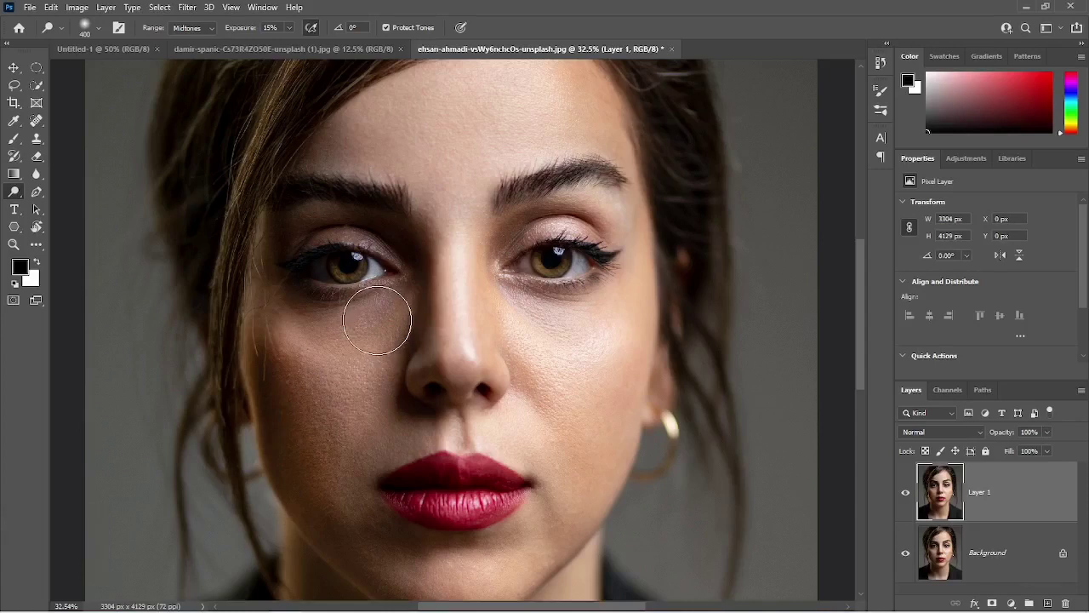
{"action": "key", "text": "bracketleft"}
{"action": "key", "text": "bracketleft"}
{"action": "key", "text": "bracketleft"}
{"action": "key", "text": "bracketleft"}
{"action": "key", "text": "bracketleft"}
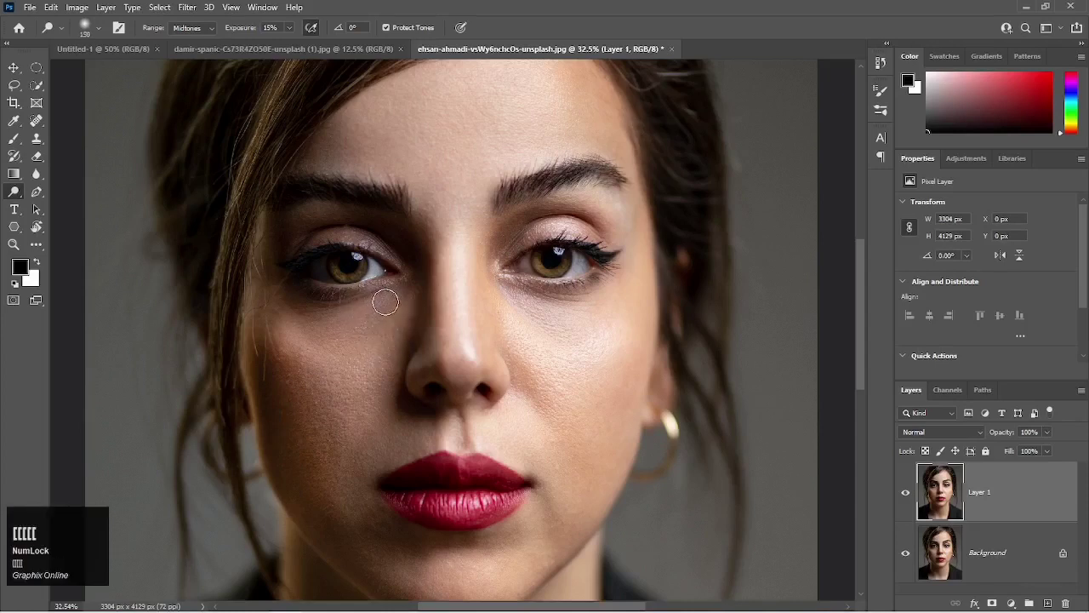
{"action": "mouse_move", "coordinate": [385, 302]}
{"action": "left_mouse_down"}
{"action": "mouse_move", "coordinate": [328, 323]}
{"action": "mouse_move", "coordinate": [289, 310]}
{"action": "mouse_move", "coordinate": [309, 331]}
{"action": "mouse_move", "coordinate": [340, 336]}
{"action": "mouse_move", "coordinate": [402, 293]}
{"action": "left_mouse_up"}
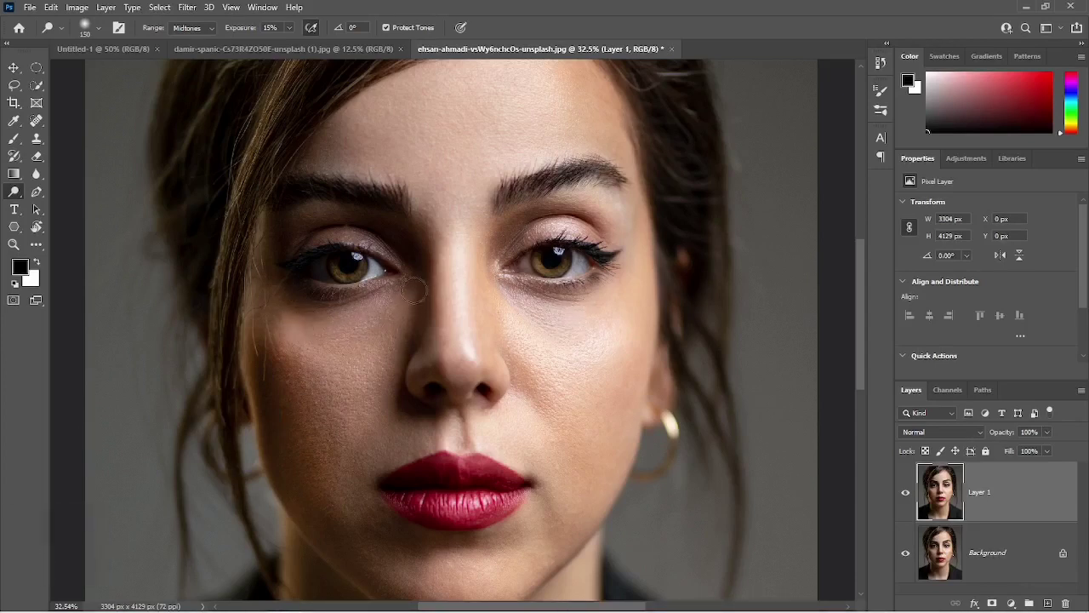
{"action": "mouse_move", "coordinate": [411, 258]}
{"action": "left_mouse_down"}
{"action": "mouse_move", "coordinate": [399, 225]}
{"action": "mouse_move", "coordinate": [408, 257]}
{"action": "mouse_move", "coordinate": [386, 228]}
{"action": "mouse_move", "coordinate": [410, 253]}
{"action": "mouse_move", "coordinate": [370, 236]}
{"action": "mouse_move", "coordinate": [312, 254]}
{"action": "mouse_move", "coordinate": [294, 248]}
{"action": "mouse_move", "coordinate": [287, 230]}
{"action": "mouse_move", "coordinate": [381, 229]}
{"action": "mouse_move", "coordinate": [404, 246]}
{"action": "mouse_move", "coordinate": [404, 304]}
{"action": "mouse_move", "coordinate": [409, 262]}
{"action": "left_mouse_up"}
Dodge the shadowed upper eyelid using the Shadows range, and return the range to Midtones.
{"action": "left_click", "coordinate": [211, 29]}
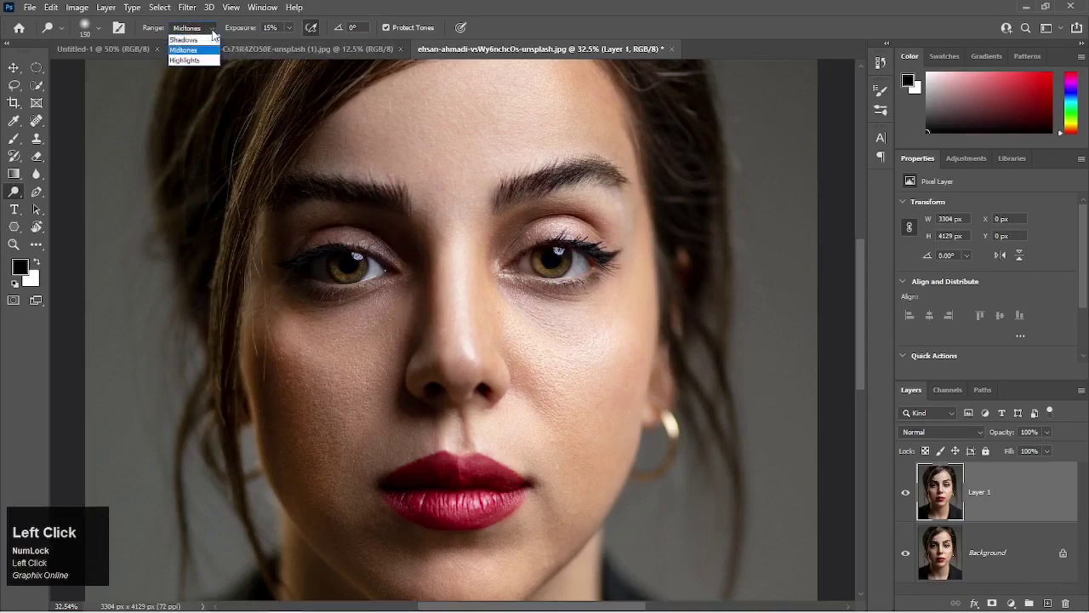
{"action": "left_click", "coordinate": [199, 40]}
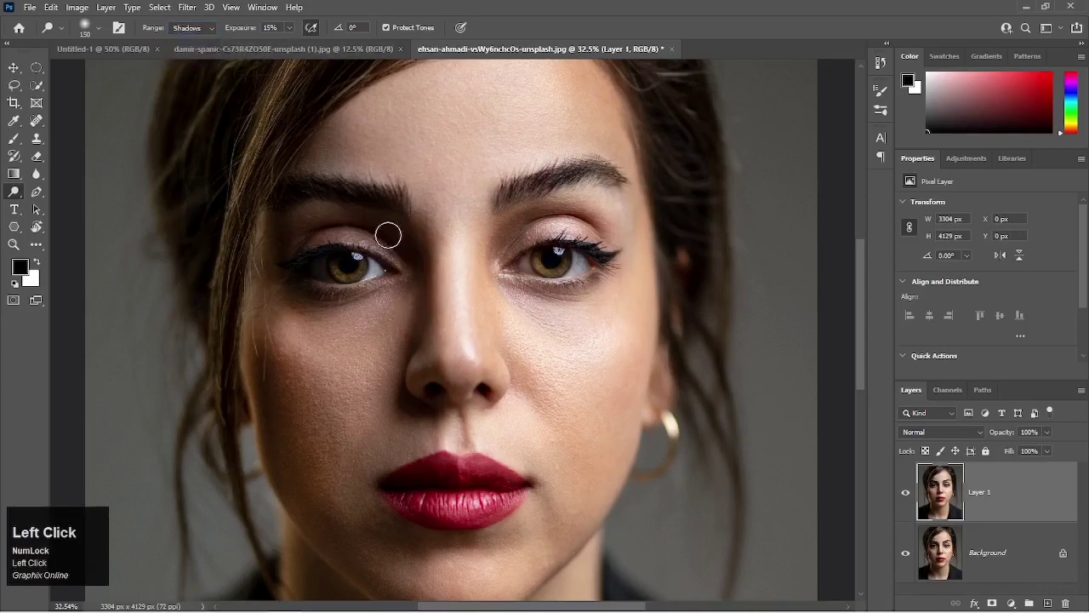
{"action": "mouse_move", "coordinate": [386, 233]}
{"action": "left_mouse_down"}
{"action": "mouse_move", "coordinate": [412, 258]}
{"action": "mouse_move", "coordinate": [400, 234]}
{"action": "mouse_move", "coordinate": [387, 233]}
{"action": "mouse_move", "coordinate": [408, 244]}
{"action": "mouse_move", "coordinate": [414, 270]}
{"action": "mouse_move", "coordinate": [391, 234]}
{"action": "mouse_move", "coordinate": [366, 231]}
{"action": "mouse_move", "coordinate": [359, 257]}
{"action": "left_mouse_up"}
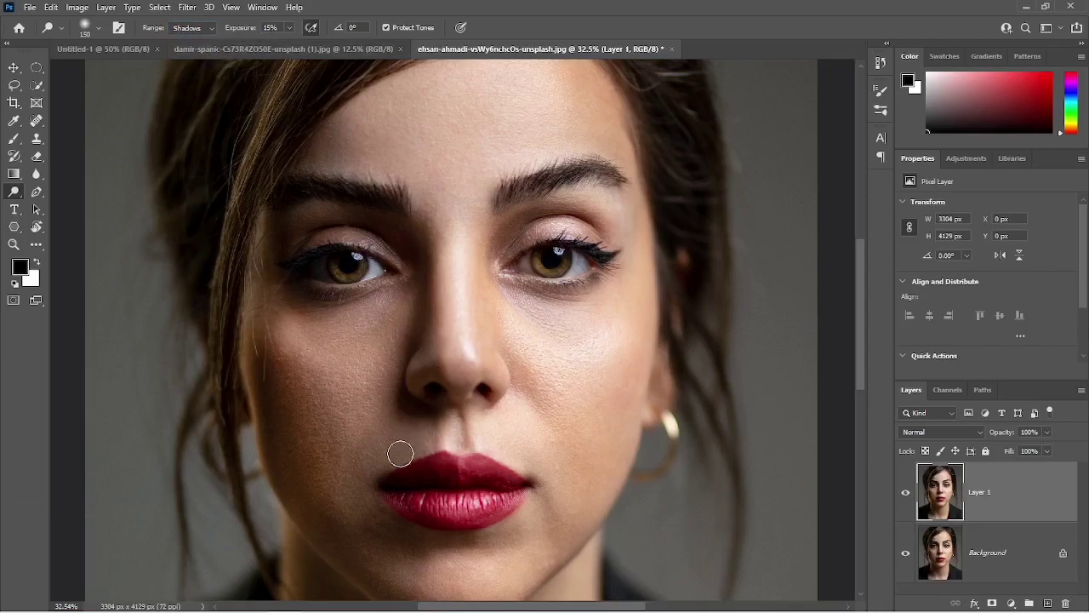
{"action": "mouse_move", "coordinate": [779, 608]}
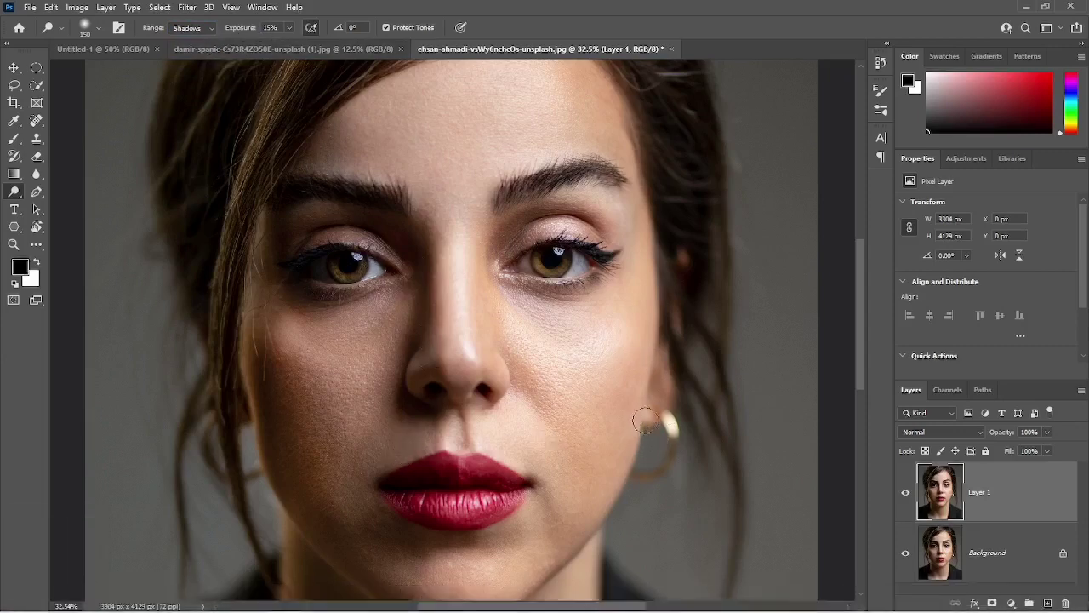
{"action": "left_click", "coordinate": [206, 28]}
{"action": "left_click", "coordinate": [189, 50]}
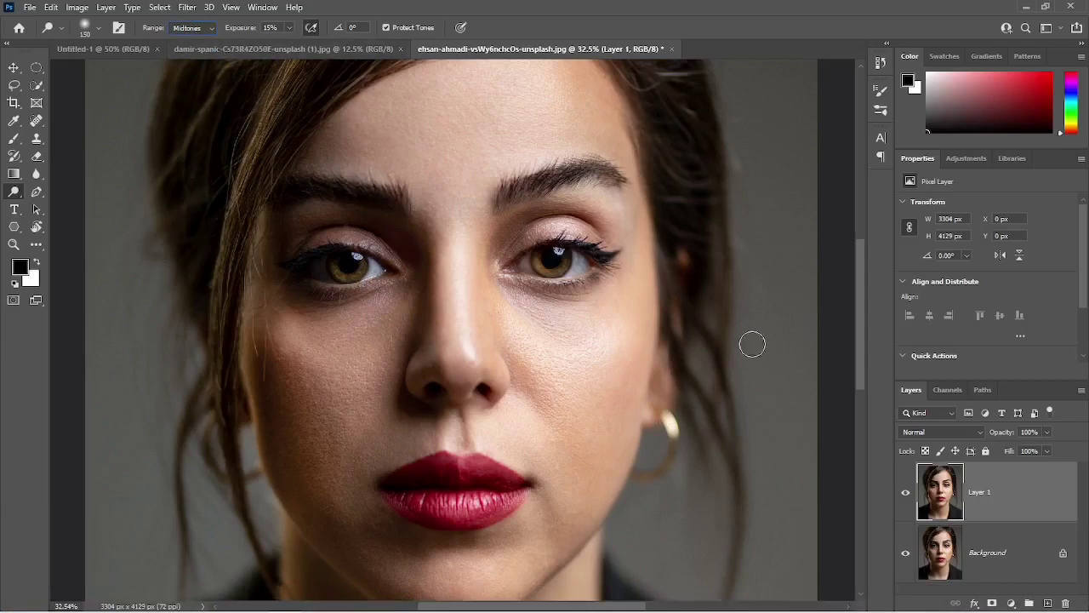
Compare the dodged face with the original by toggling Layer 1's visibility several times.
{"action": "left_click", "coordinate": [906, 496]}
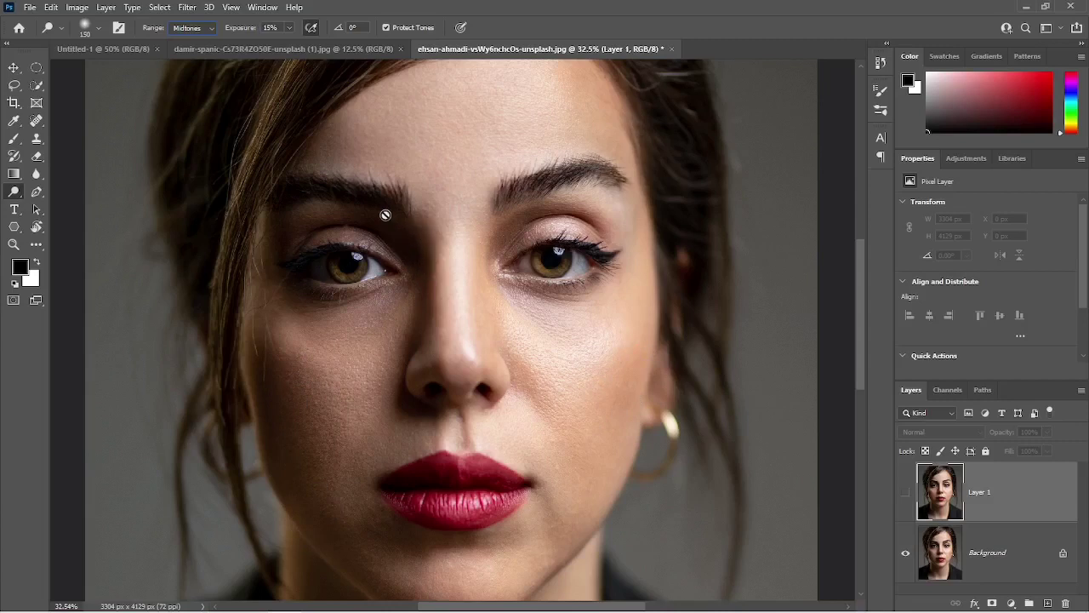
{"action": "left_click", "coordinate": [906, 493]}
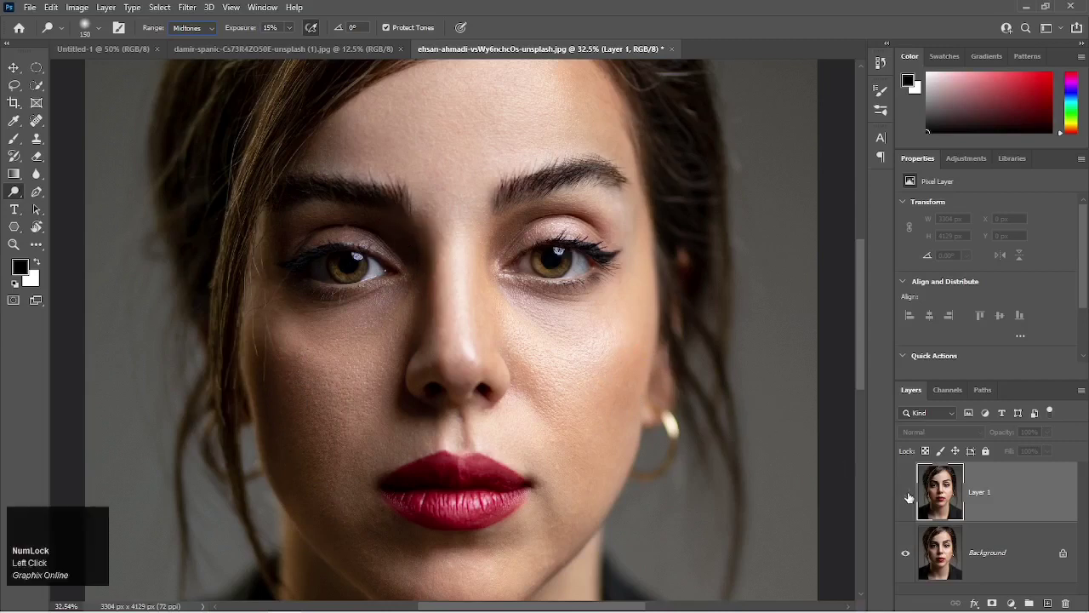
{"action": "left_click", "coordinate": [906, 493]}
{"action": "left_click", "coordinate": [906, 494]}
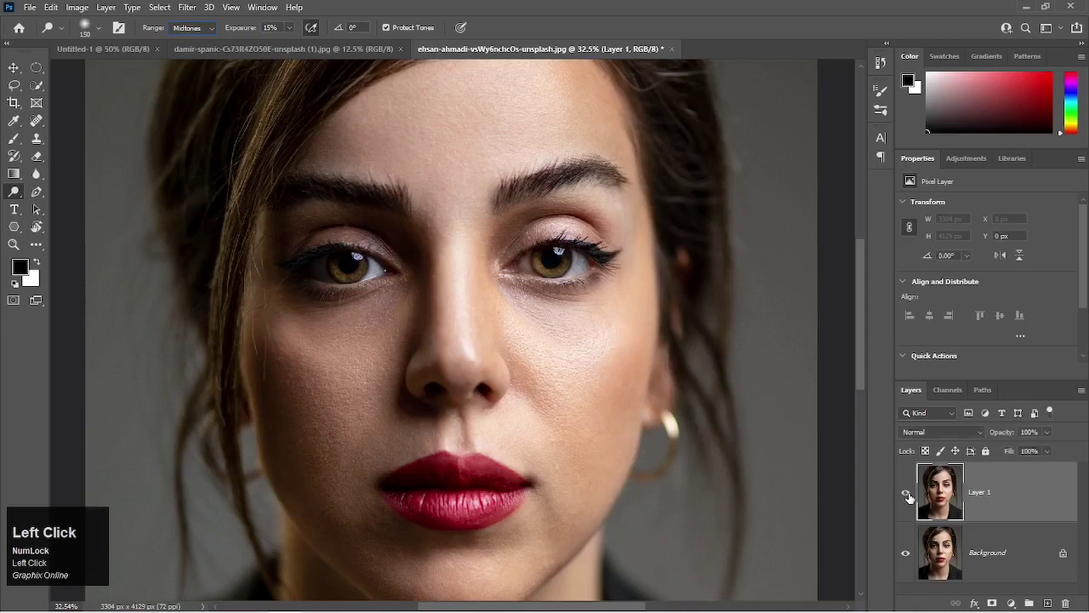
{"action": "left_click", "coordinate": [906, 493]}
{"action": "left_click", "coordinate": [906, 494]}
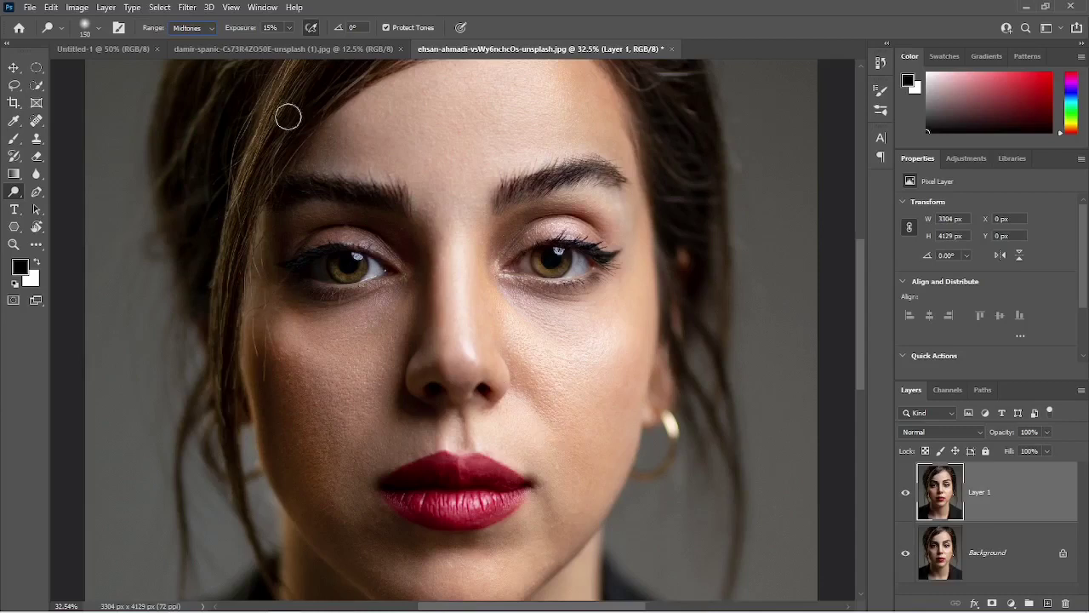
Set the Dodge exposure to 100% with airbrush-style build-up disabled, and enlarge the brush to 250 px.
{"action": "left_click", "coordinate": [271, 28]}
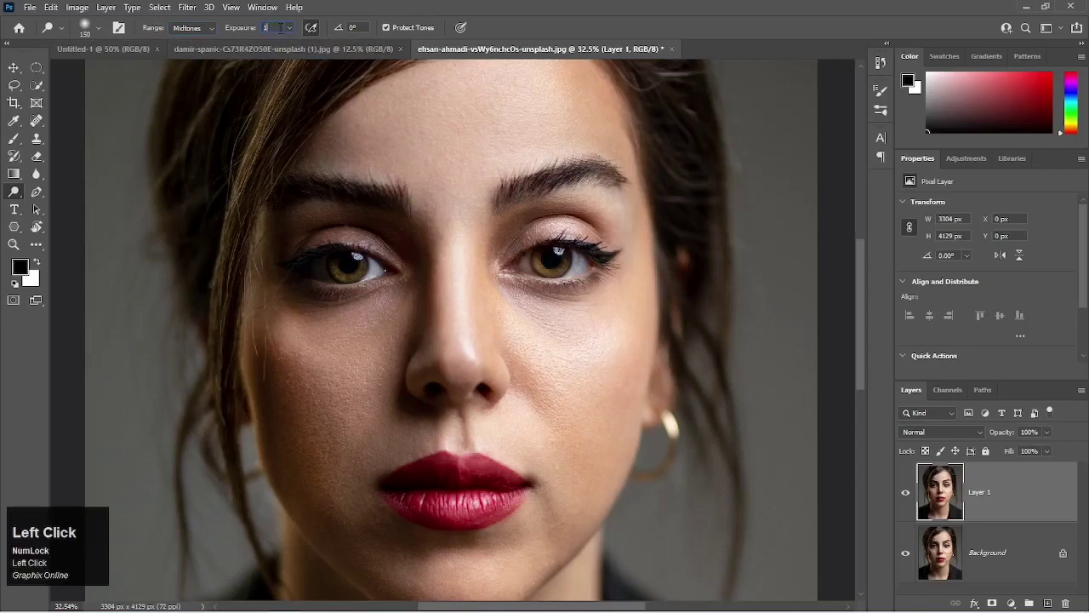
{"action": "key", "text": "Return"}
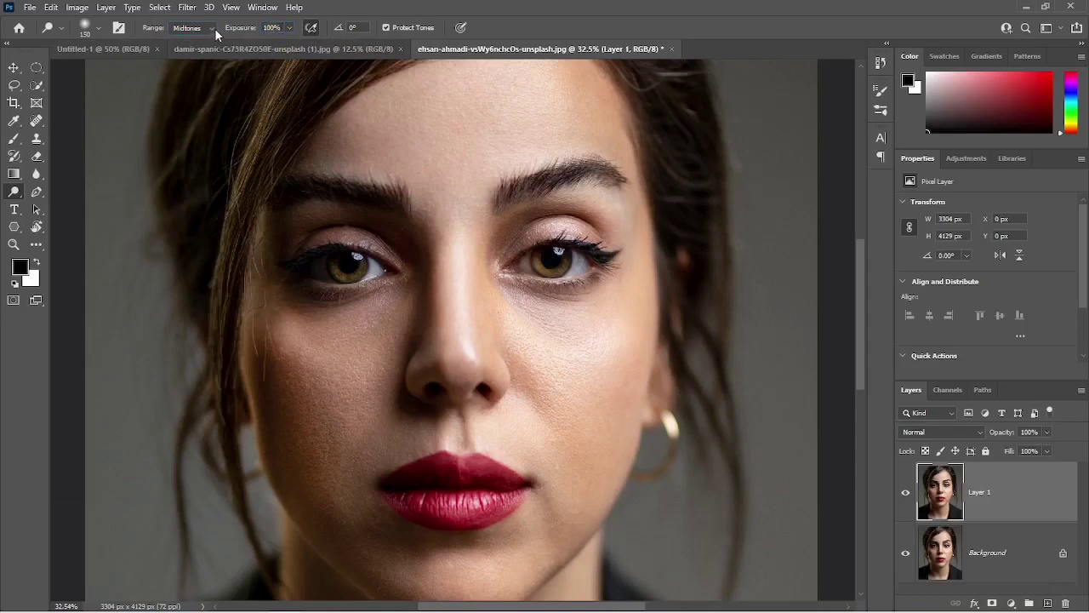
{"action": "left_click", "coordinate": [313, 28]}
{"action": "key", "text": "bracketright"}
{"action": "key", "text": "bracketright"}
{"action": "key", "text": "bracketright"}
Dodge a spot between the eyebrows at 100% exposure without build-up, and undo the latest strokes there.
{"action": "left_click_drag", "start_coordinate": [457, 180], "coordinate": [457, 179]}
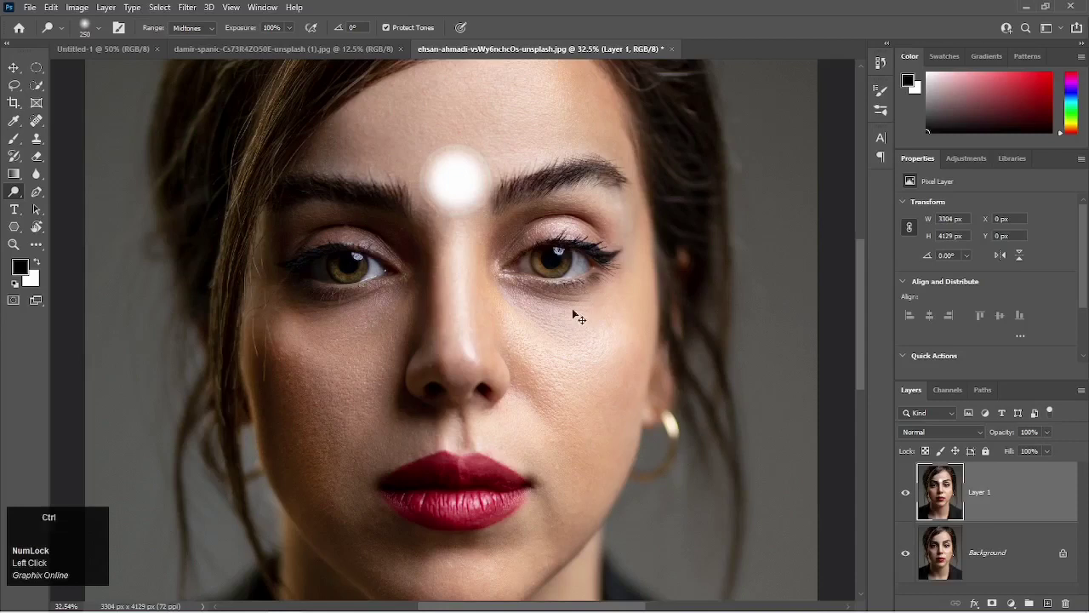
{"action": "key", "text": "ctrl+z"}
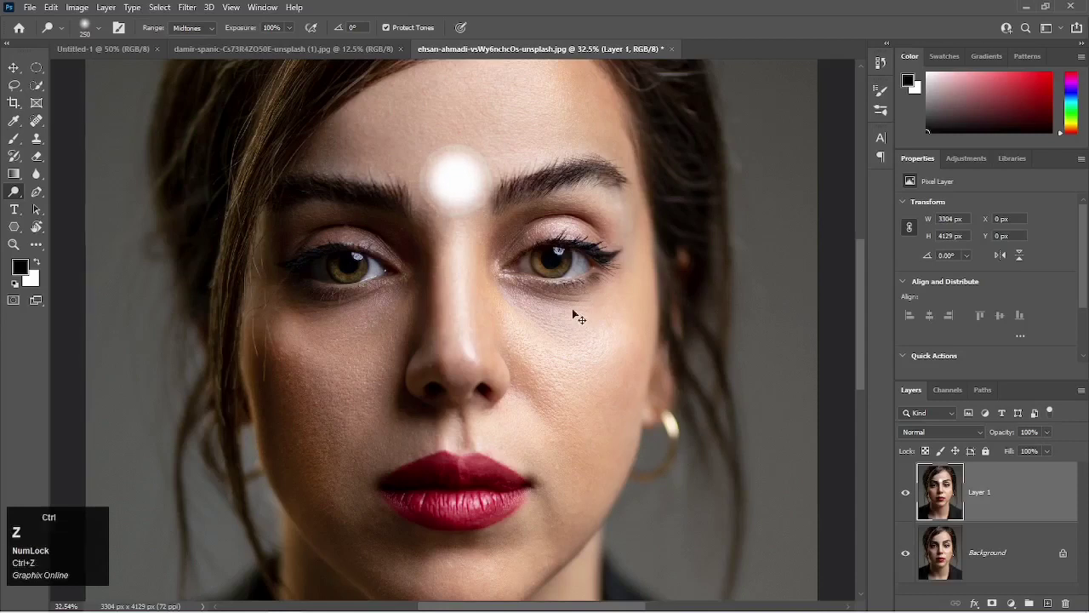
{"action": "key", "text": "ctrl+z"}
{"action": "key", "text": "ctrl+z"}
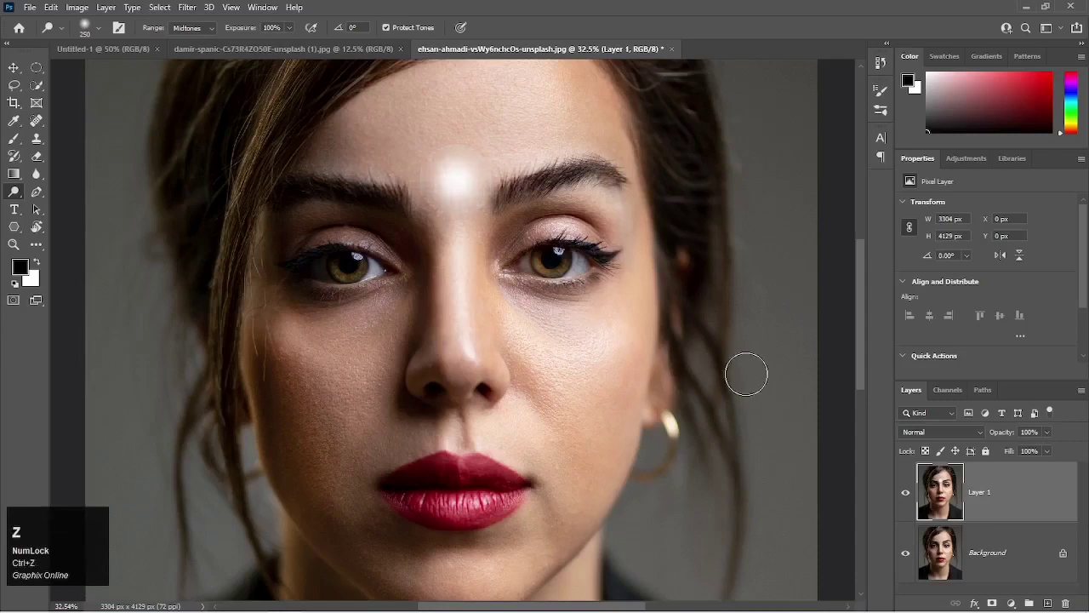
Delete Layer 1 and duplicate the Background layer again as a clean working copy.
{"action": "left_click", "coordinate": [938, 499]}
{"action": "key", "text": "BackSpace"}
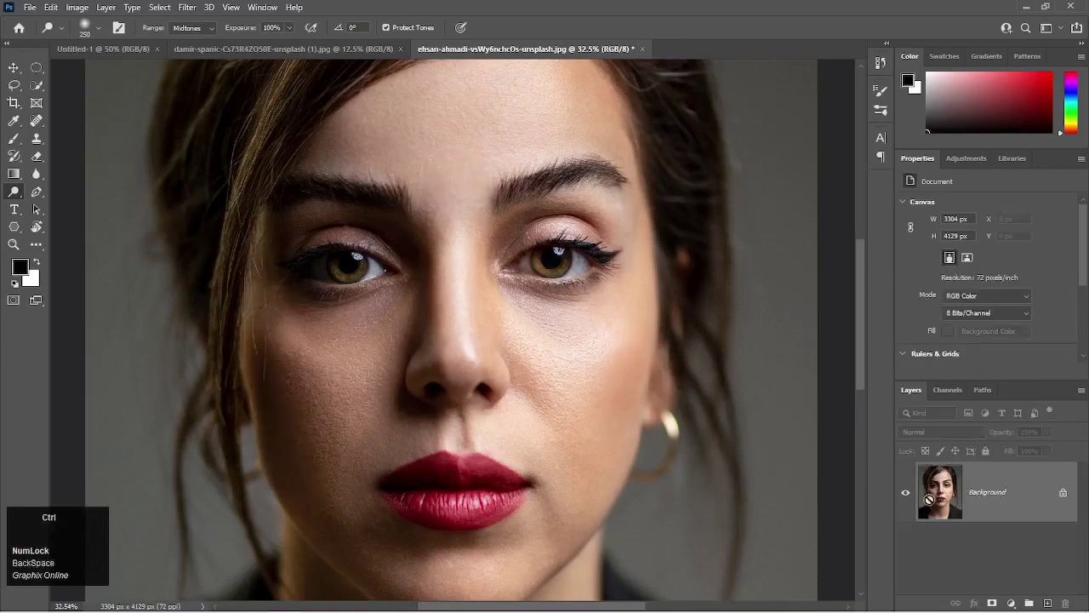
{"action": "key", "text": "ctrl+j"}
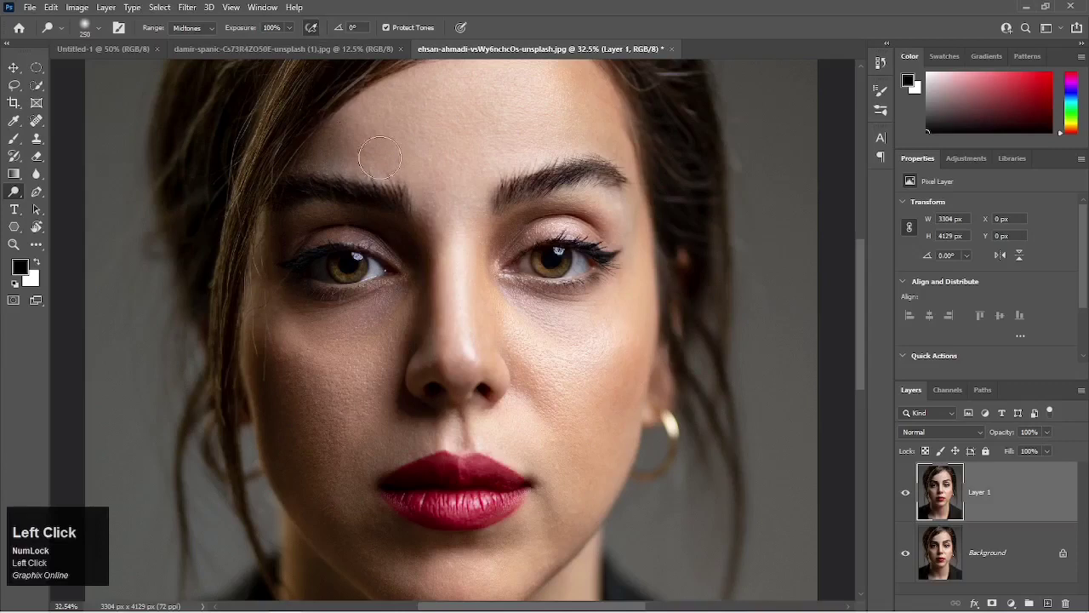
Dodge the midtones of the spot between the eyebrows at 100% exposure with airbrush-style build-up enabled.
{"action": "left_click", "coordinate": [456, 173]}
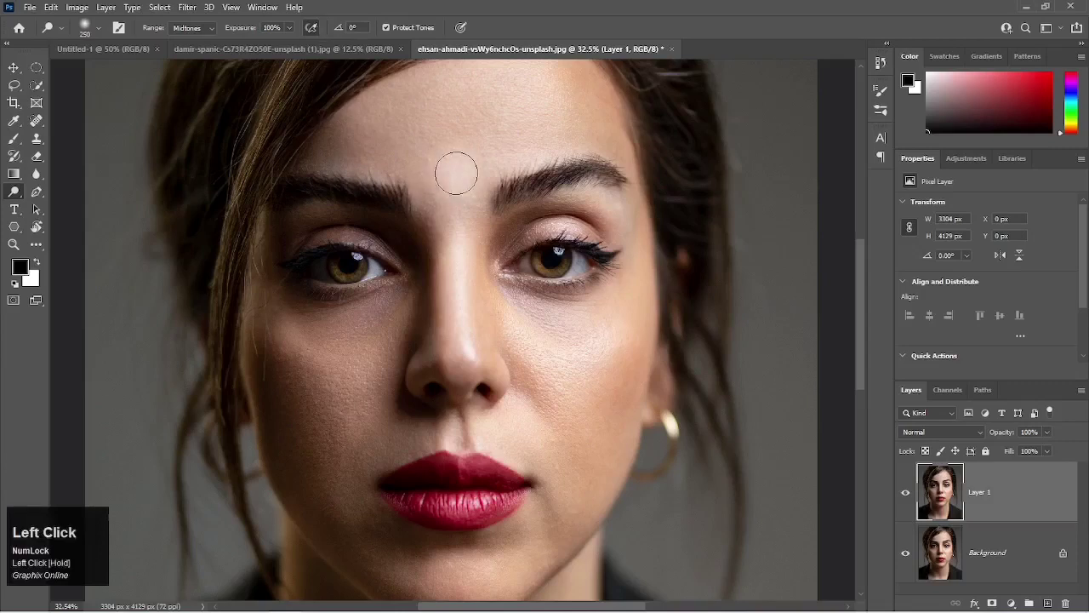
{"action": "left_click", "coordinate": [456, 173]}
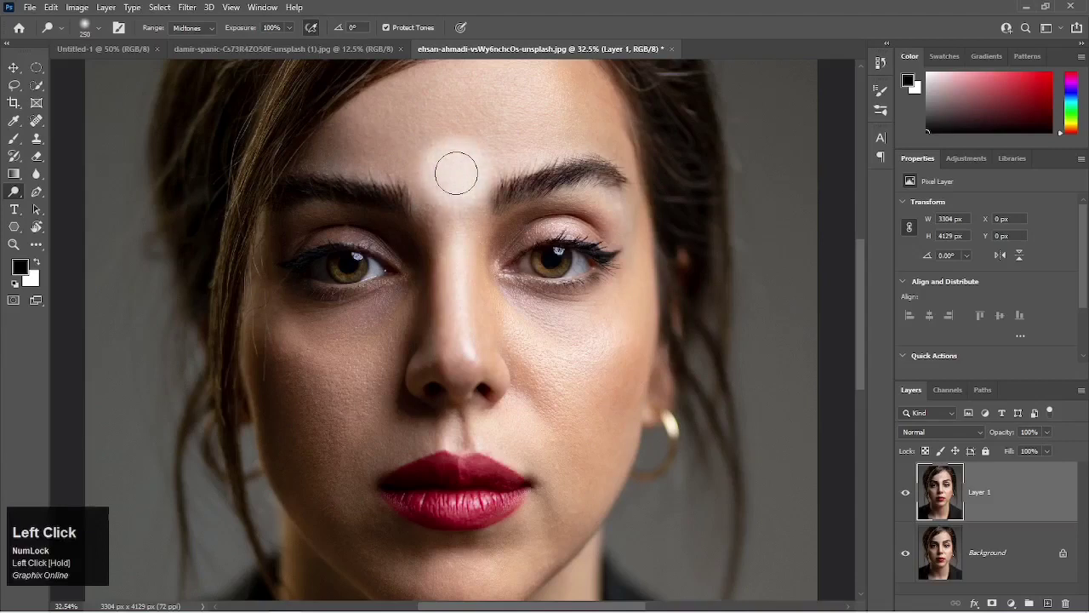
{"action": "left_click", "coordinate": [456, 173]}
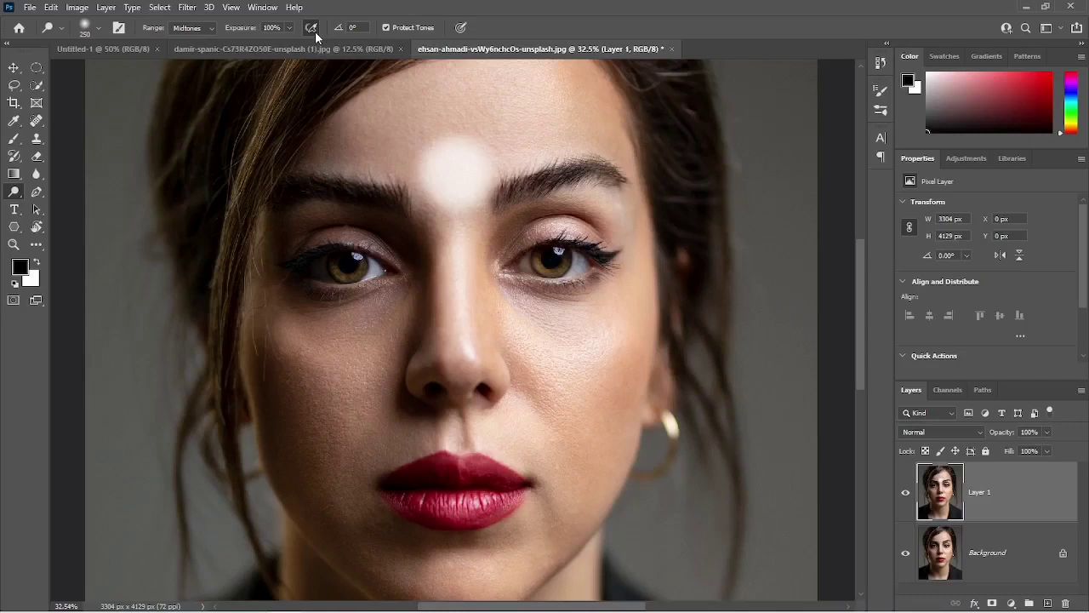
Turn off the Dodge tool's airbrush-style build-up, and replace Layer 1 with a fresh duplicate of the Background layer.
{"action": "left_click", "coordinate": [315, 31]}
{"action": "left_click", "coordinate": [961, 507]}
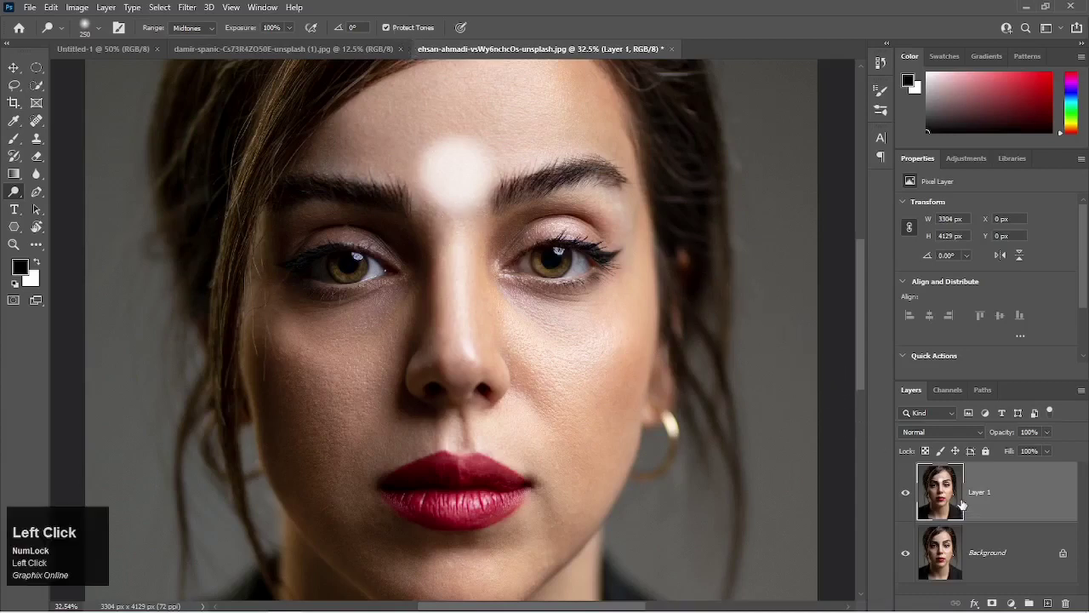
{"action": "key", "text": "BackSpace"}
{"action": "key", "text": "ctrl+j"}
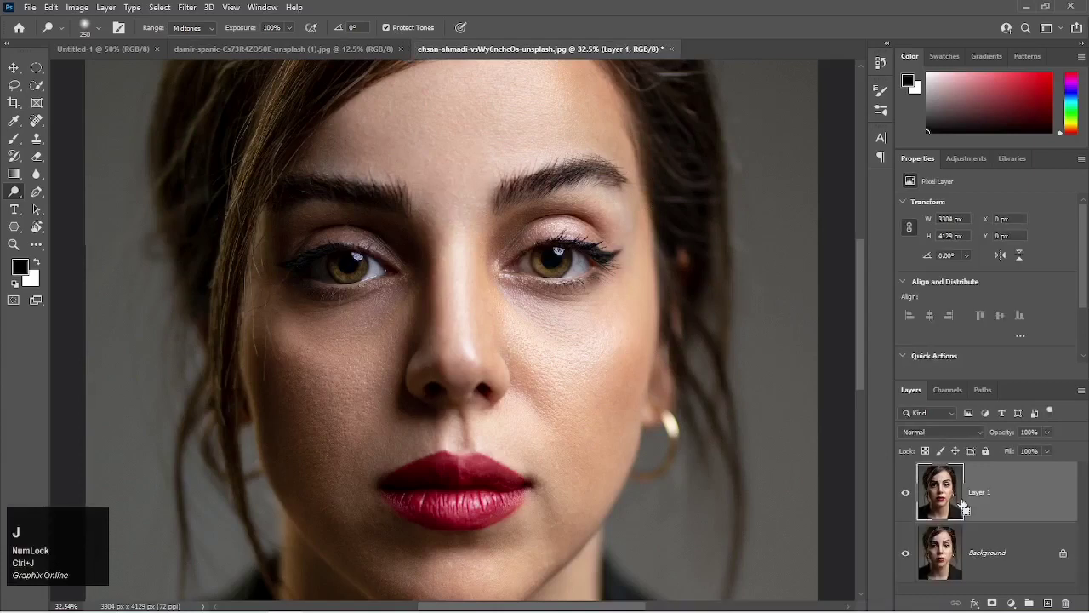
Switch from the Dodge tool to the Burn tool.
{"action": "left_click", "coordinate": [18, 193]}
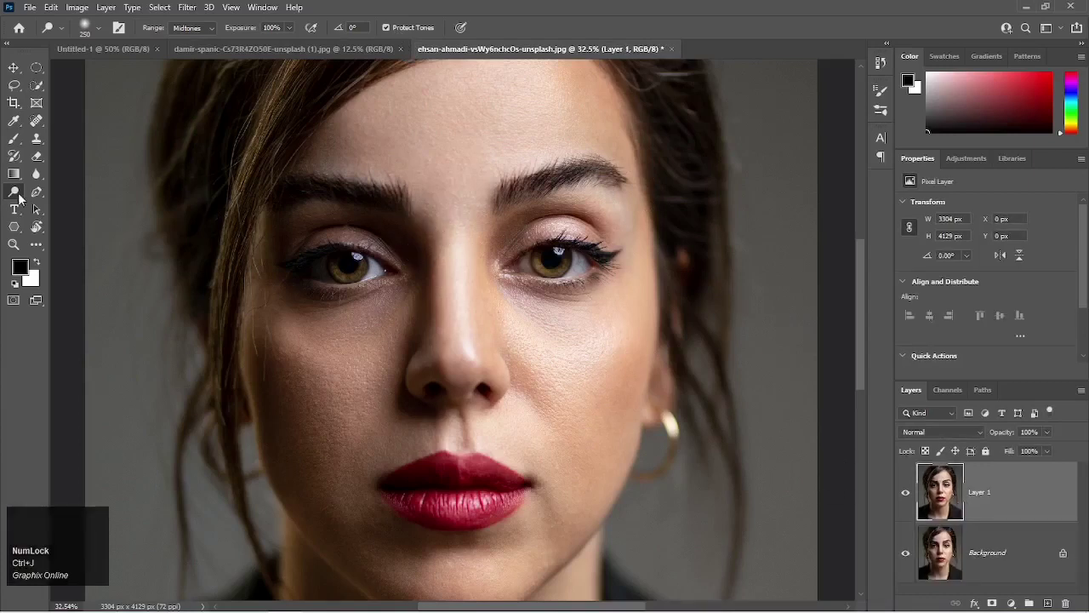
{"action": "left_click", "coordinate": [39, 206]}
{"action": "left_click", "coordinate": [38, 206]}
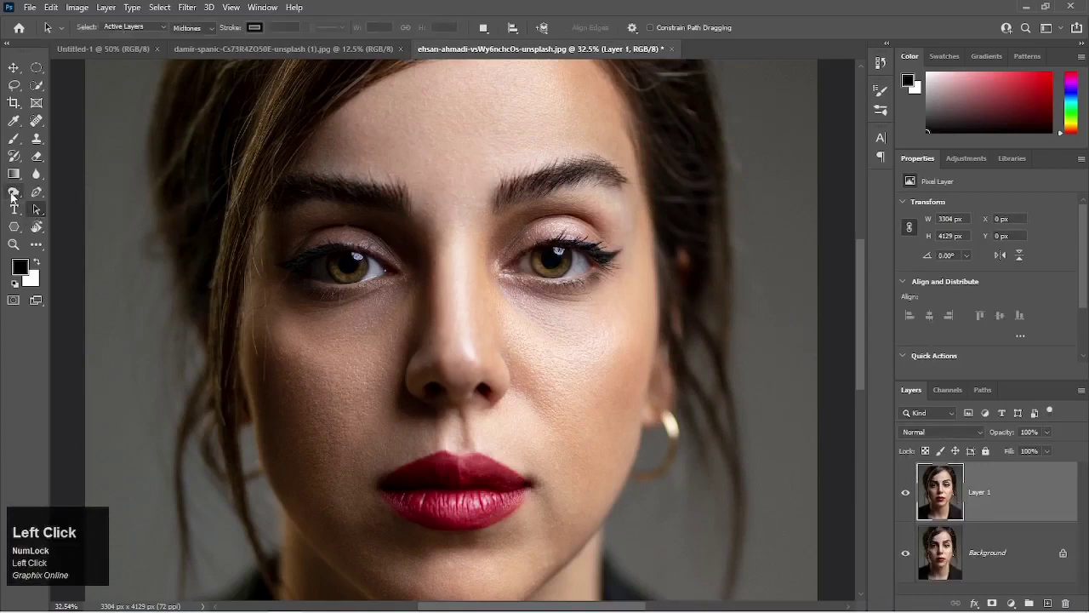
{"action": "left_click", "coordinate": [19, 193]}
{"action": "left_click", "coordinate": [42, 205]}
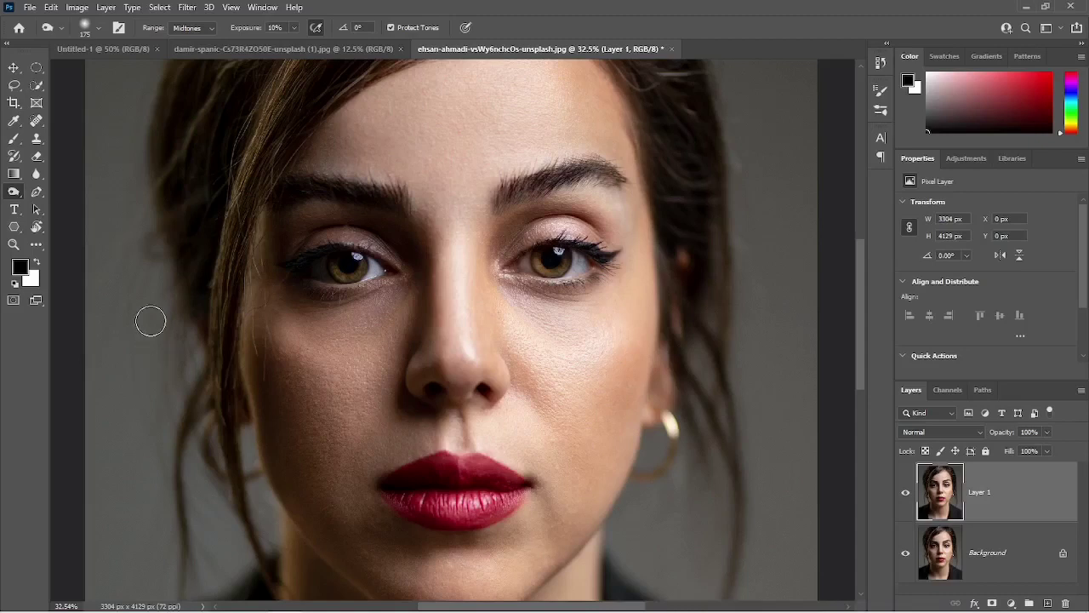
Set the Burn tool's range to Shadows and its exposure to 50%.
{"action": "left_click", "coordinate": [205, 34]}
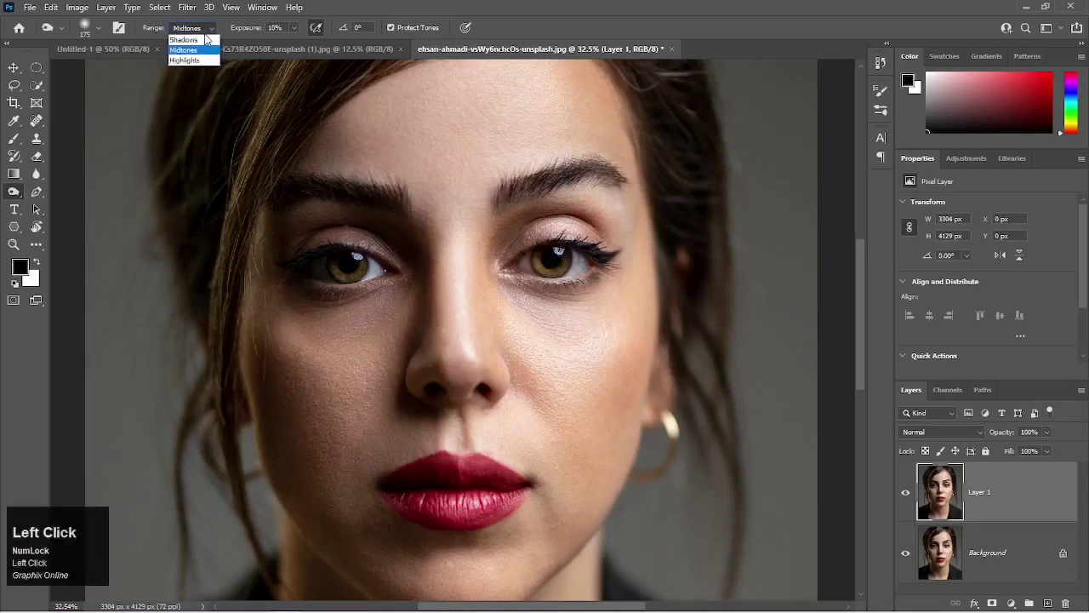
{"action": "left_click", "coordinate": [184, 39]}
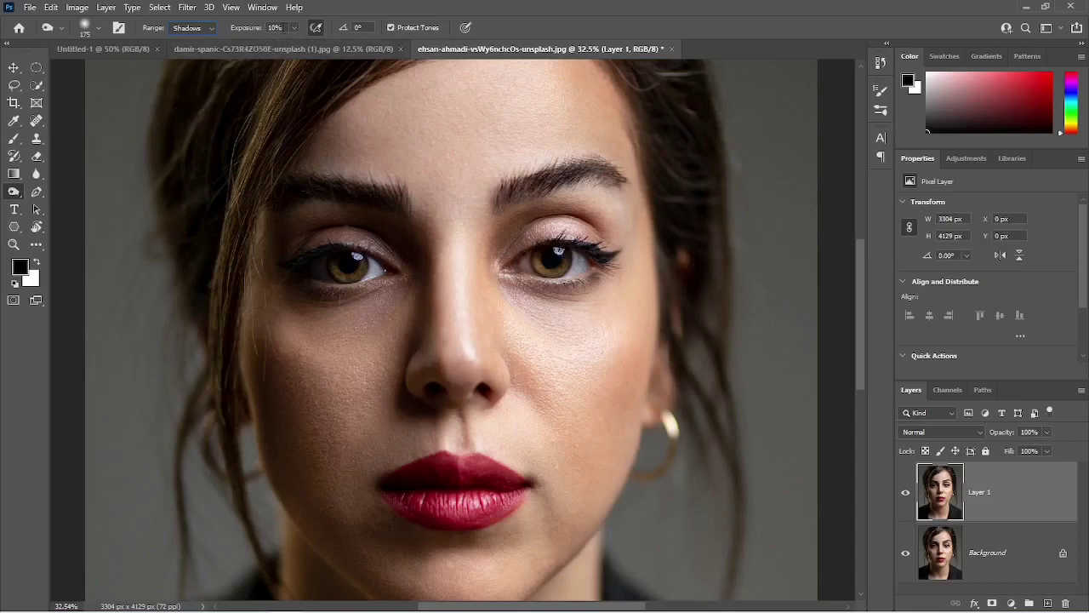
{"action": "left_click", "coordinate": [276, 28]}
{"action": "type", "text": "50"}
Burn the shadows on both cheeks at 50% exposure, and undo the latest strokes.
{"action": "left_click", "coordinate": [575, 348]}
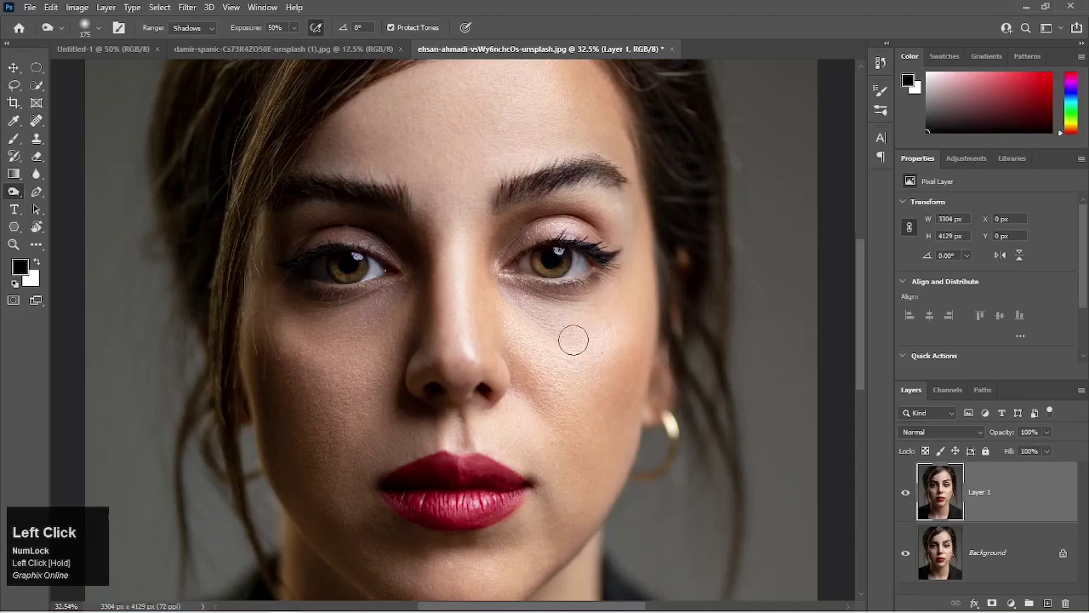
{"action": "left_click_drag", "start_coordinate": [586, 345], "coordinate": [572, 340]}
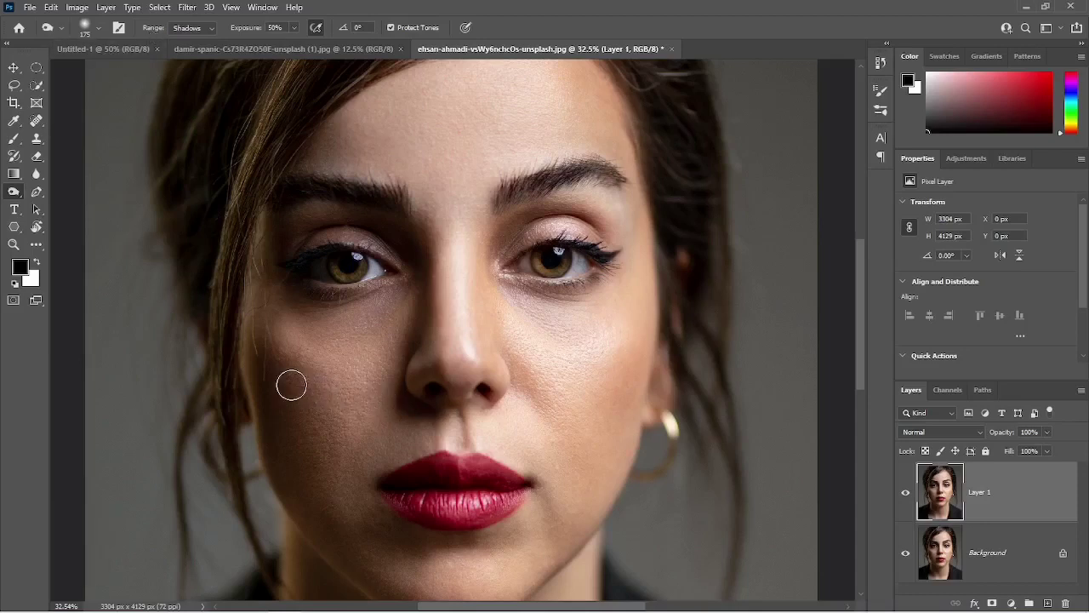
{"action": "mouse_move", "coordinate": [290, 385]}
{"action": "left_mouse_down"}
{"action": "mouse_move", "coordinate": [306, 377]}
{"action": "mouse_move", "coordinate": [295, 375]}
{"action": "mouse_move", "coordinate": [295, 394]}
{"action": "mouse_move", "coordinate": [306, 382]}
{"action": "mouse_move", "coordinate": [297, 379]}
{"action": "mouse_move", "coordinate": [306, 387]}
{"action": "mouse_move", "coordinate": [298, 380]}
{"action": "left_mouse_up"}
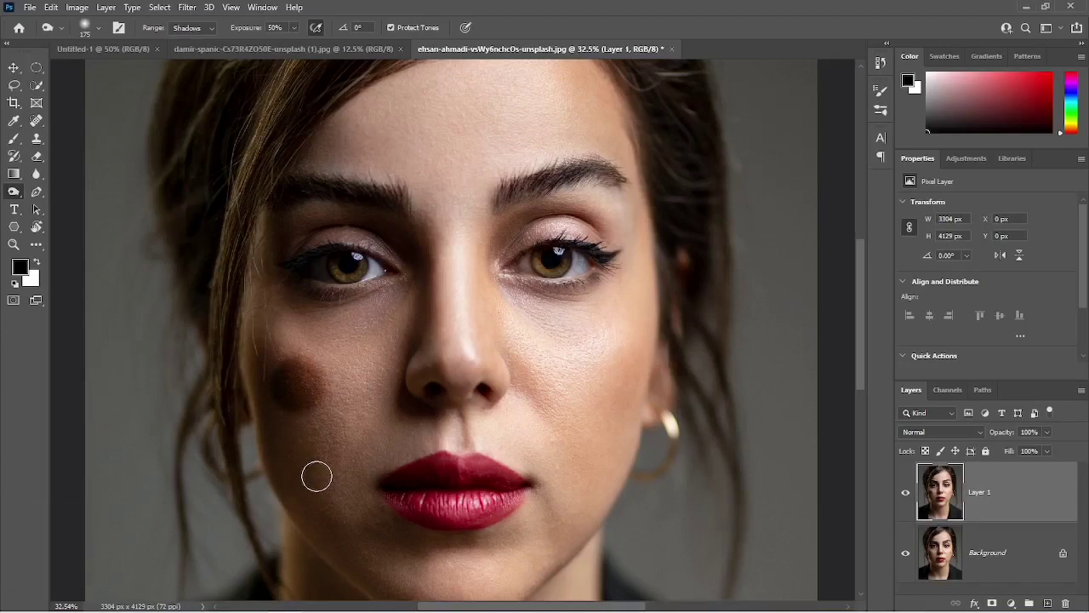
{"action": "mouse_move", "coordinate": [320, 474]}
{"action": "left_mouse_down"}
{"action": "mouse_move", "coordinate": [311, 396]}
{"action": "mouse_move", "coordinate": [289, 384]}
{"action": "mouse_move", "coordinate": [316, 383]}
{"action": "mouse_move", "coordinate": [289, 406]}
{"action": "mouse_move", "coordinate": [296, 389]}
{"action": "left_mouse_up"}
{"action": "key", "text": "ctrl+z"}
{"action": "key", "text": "ctrl+z"}
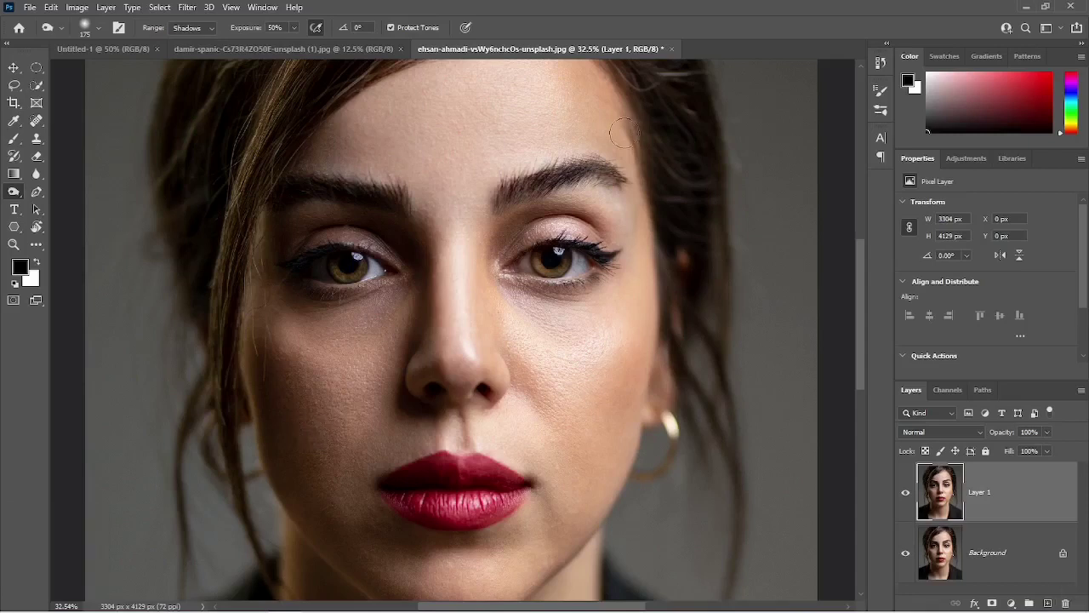
Set the Burn range to Highlights and the exposure to 10%, and enlarge the brush to 300 px.
{"action": "left_click", "coordinate": [209, 30]}
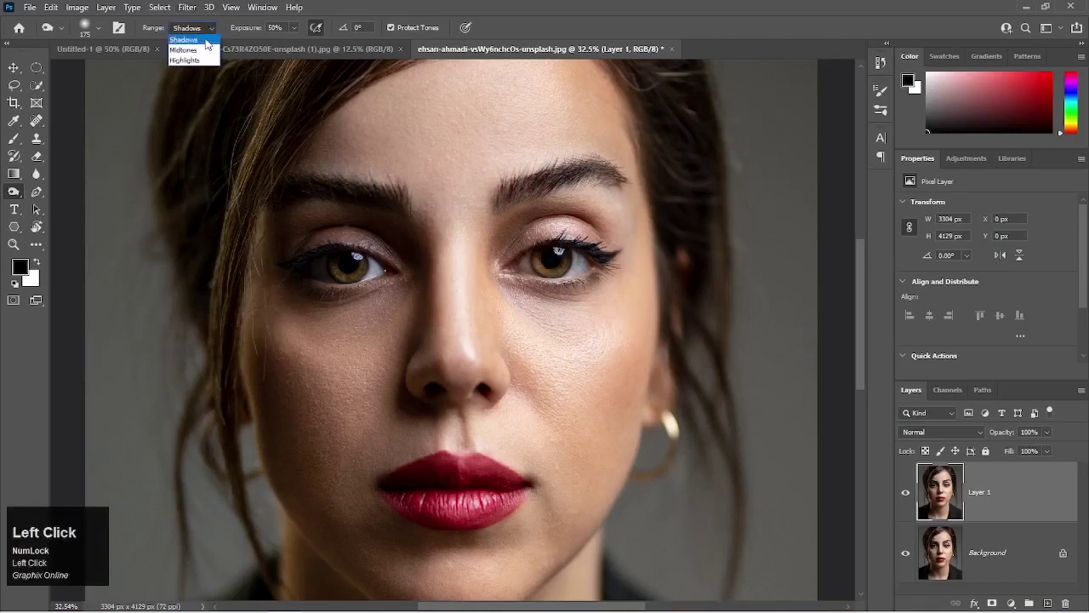
{"action": "left_click", "coordinate": [200, 59]}
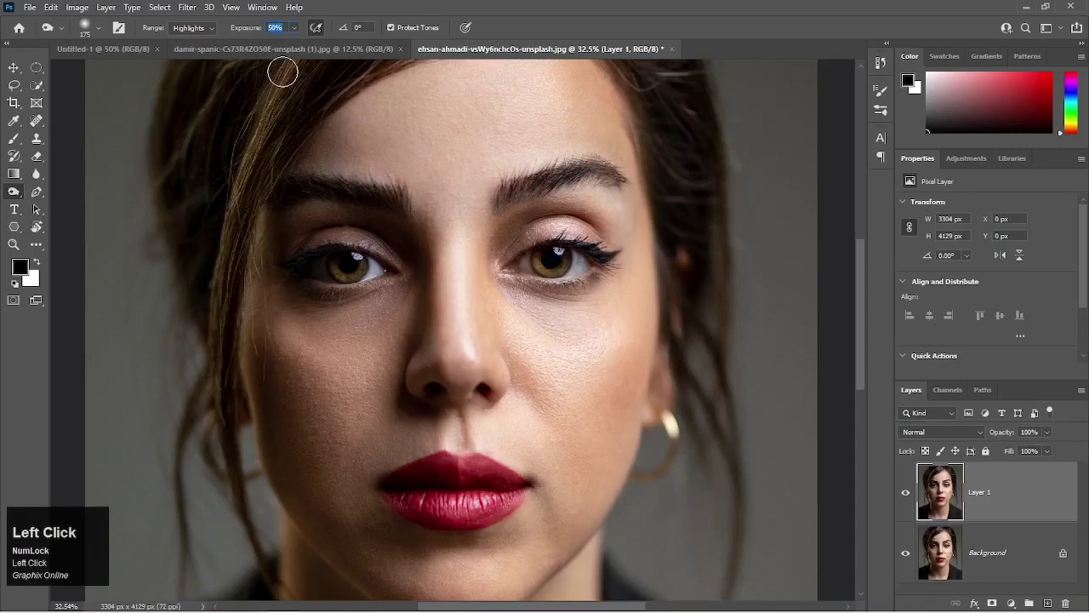
{"action": "type", "text": "10"}
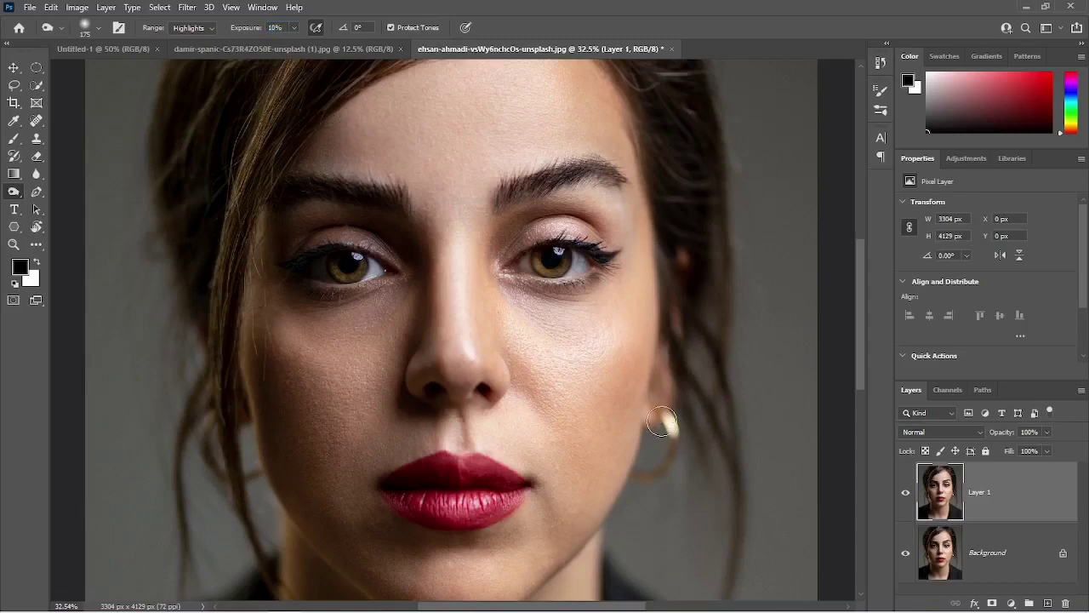
{"action": "key", "text": "bracketright"}
{"action": "key", "text": "bracketright"}
{"action": "key", "text": "bracketright"}
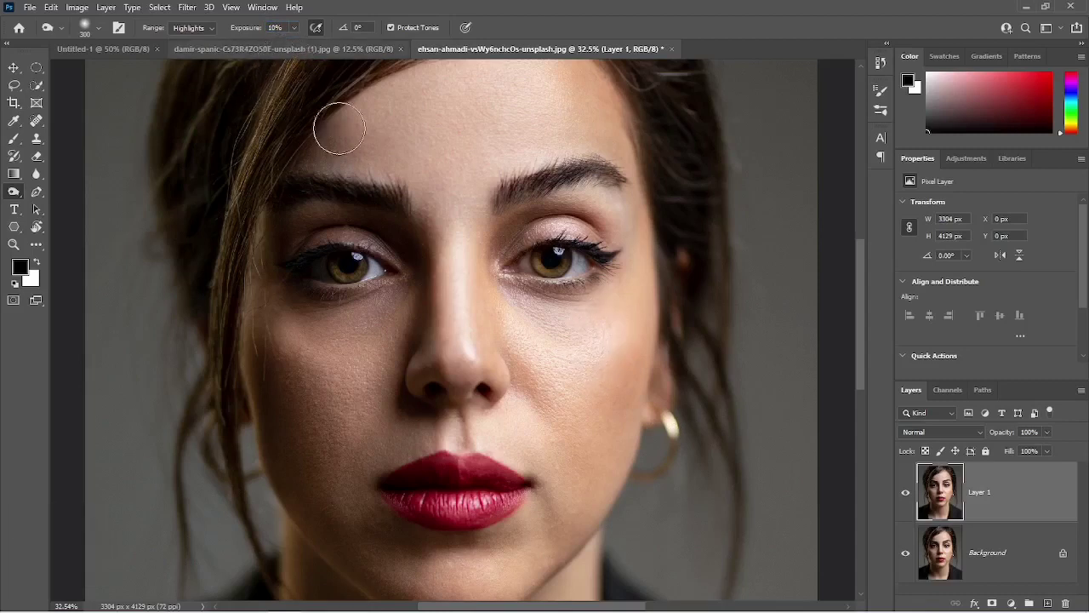
Burn the highlights on the right-hand cheek and the nose, and compare with the original by toggling Layer 1's visibility.
{"action": "mouse_move", "coordinate": [598, 326]}
{"action": "left_mouse_down"}
{"action": "mouse_move", "coordinate": [546, 380]}
{"action": "mouse_move", "coordinate": [571, 322]}
{"action": "mouse_move", "coordinate": [590, 321]}
{"action": "mouse_move", "coordinate": [575, 346]}
{"action": "mouse_move", "coordinate": [546, 361]}
{"action": "mouse_move", "coordinate": [619, 318]}
{"action": "mouse_move", "coordinate": [570, 355]}
{"action": "mouse_move", "coordinate": [563, 343]}
{"action": "mouse_move", "coordinate": [606, 318]}
{"action": "mouse_move", "coordinate": [545, 335]}
{"action": "mouse_move", "coordinate": [523, 329]}
{"action": "mouse_move", "coordinate": [607, 325]}
{"action": "mouse_move", "coordinate": [582, 339]}
{"action": "mouse_move", "coordinate": [525, 327]}
{"action": "mouse_move", "coordinate": [601, 361]}
{"action": "mouse_move", "coordinate": [625, 324]}
{"action": "mouse_move", "coordinate": [587, 352]}
{"action": "mouse_move", "coordinate": [541, 335]}
{"action": "mouse_move", "coordinate": [583, 320]}
{"action": "mouse_move", "coordinate": [602, 332]}
{"action": "mouse_move", "coordinate": [567, 329]}
{"action": "mouse_move", "coordinate": [577, 423]}
{"action": "left_mouse_up"}
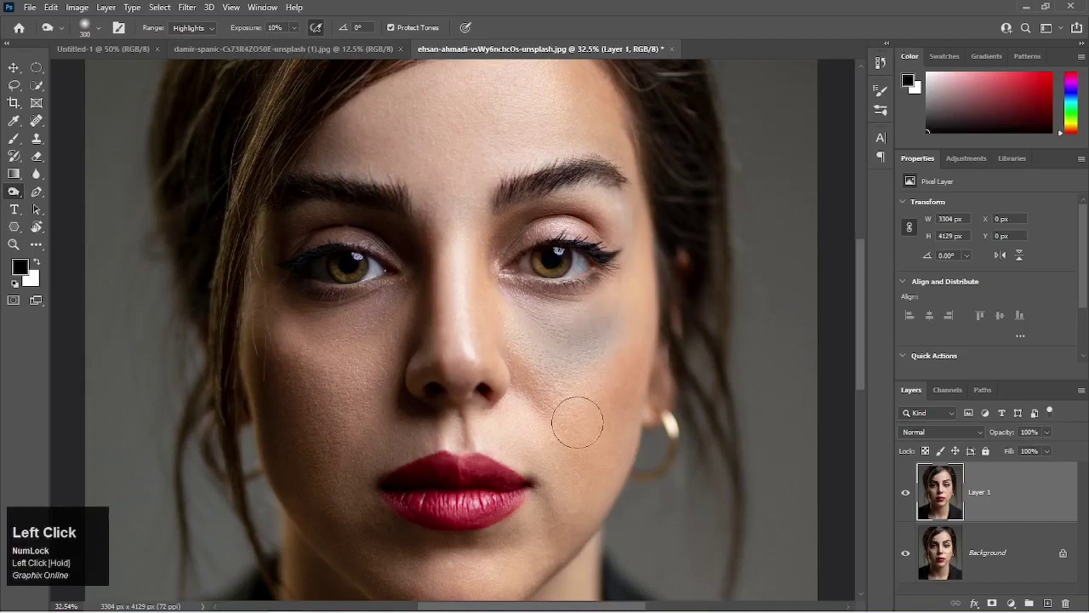
{"action": "left_click_drag", "start_coordinate": [513, 393], "coordinate": [553, 445]}
{"action": "mouse_move", "coordinate": [473, 262]}
{"action": "left_mouse_down"}
{"action": "mouse_move", "coordinate": [479, 338]}
{"action": "mouse_move", "coordinate": [490, 263]}
{"action": "mouse_move", "coordinate": [474, 240]}
{"action": "mouse_move", "coordinate": [455, 312]}
{"action": "mouse_move", "coordinate": [460, 341]}
{"action": "mouse_move", "coordinate": [475, 318]}
{"action": "mouse_move", "coordinate": [476, 243]}
{"action": "mouse_move", "coordinate": [463, 312]}
{"action": "mouse_move", "coordinate": [476, 354]}
{"action": "mouse_move", "coordinate": [543, 361]}
{"action": "mouse_move", "coordinate": [615, 327]}
{"action": "left_mouse_up"}
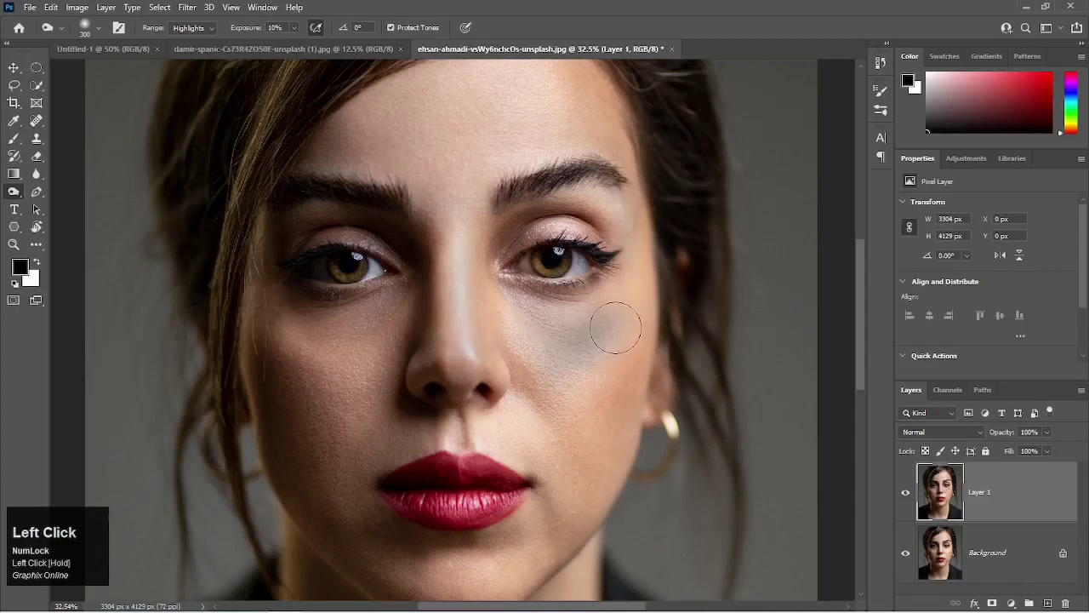
{"action": "left_click", "coordinate": [912, 496]}
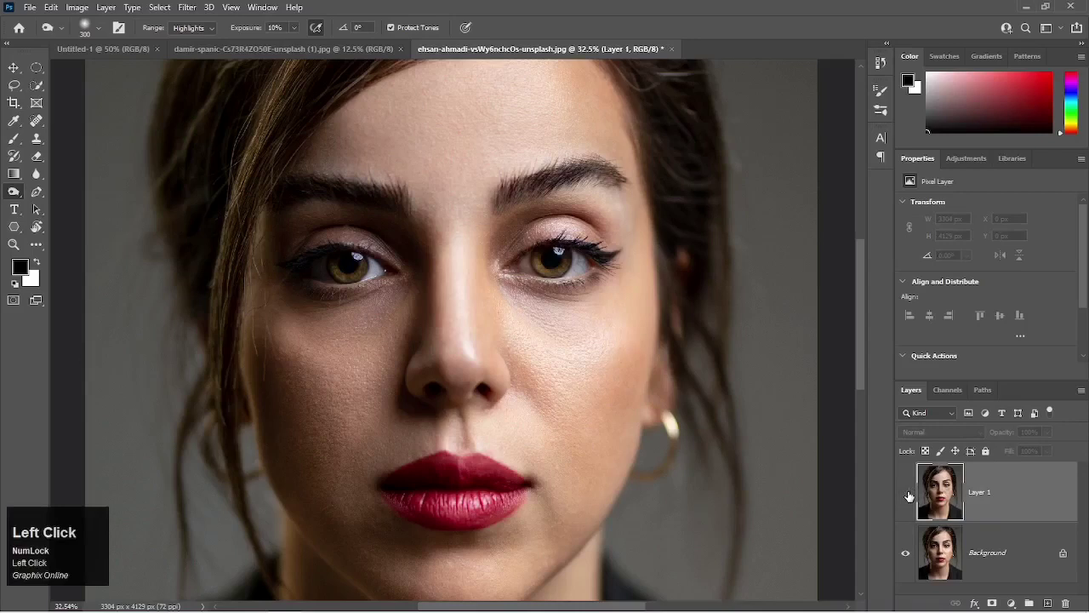
{"action": "left_click", "coordinate": [907, 495]}
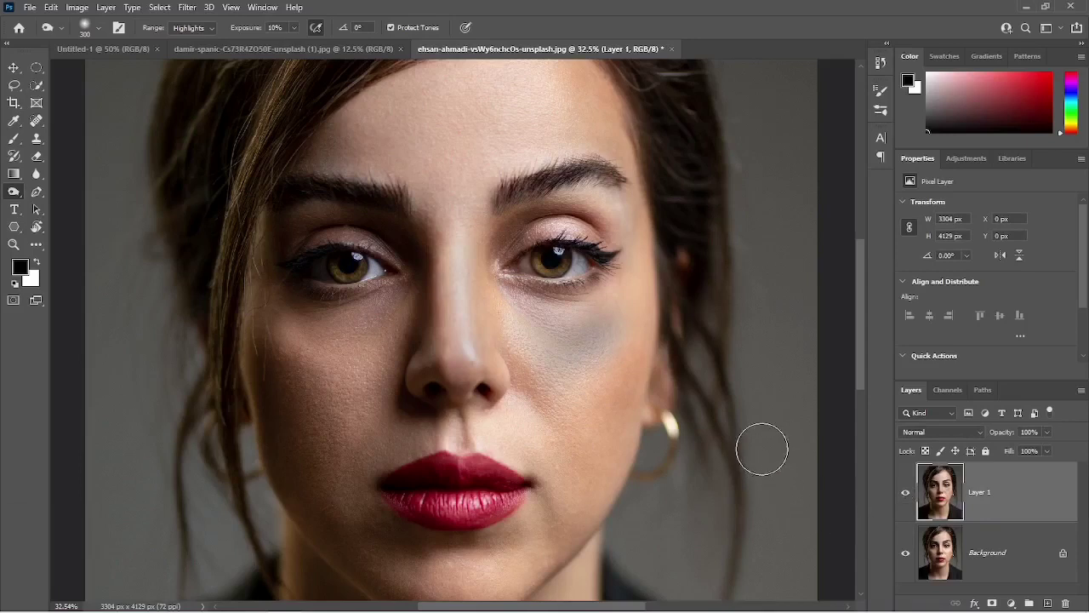
{"action": "mouse_move", "coordinate": [567, 414]}
{"action": "left_mouse_down"}
{"action": "mouse_move", "coordinate": [637, 334]}
{"action": "mouse_move", "coordinate": [611, 362]}
{"action": "mouse_move", "coordinate": [637, 339]}
{"action": "mouse_move", "coordinate": [586, 364]}
{"action": "mouse_move", "coordinate": [626, 331]}
{"action": "mouse_move", "coordinate": [614, 353]}
{"action": "mouse_move", "coordinate": [579, 369]}
{"action": "left_mouse_up"}
{"action": "mouse_move", "coordinate": [596, 329]}
{"action": "left_mouse_down"}
{"action": "mouse_move", "coordinate": [610, 321]}
{"action": "mouse_move", "coordinate": [573, 351]}
{"action": "mouse_move", "coordinate": [584, 333]}
{"action": "mouse_move", "coordinate": [606, 393]}
{"action": "left_mouse_up"}
Delete the burned Layer 1 and duplicate the Background layer as a clean working copy.
{"action": "key", "text": "BackSpace"}
{"action": "key", "text": "Num_Lock"}
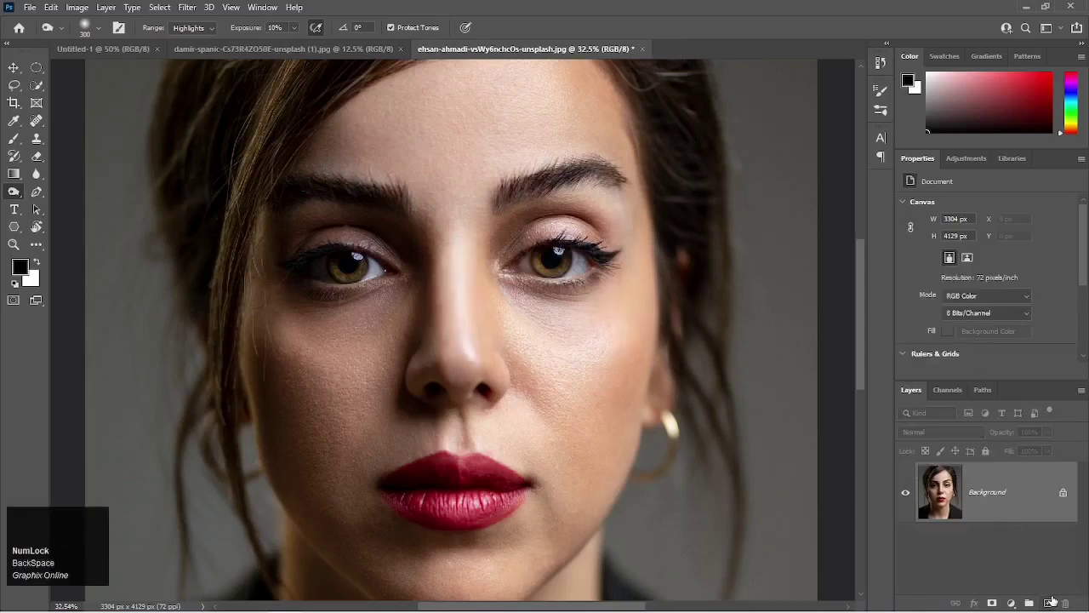
{"action": "left_click", "coordinate": [1049, 602]}
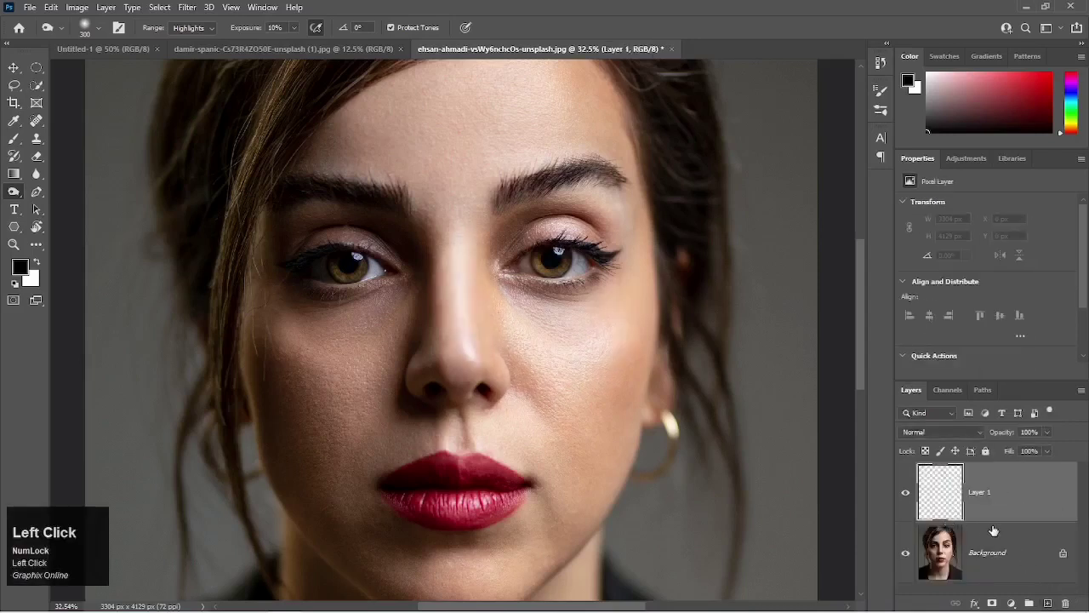
{"action": "key", "text": "ctrl+z"}
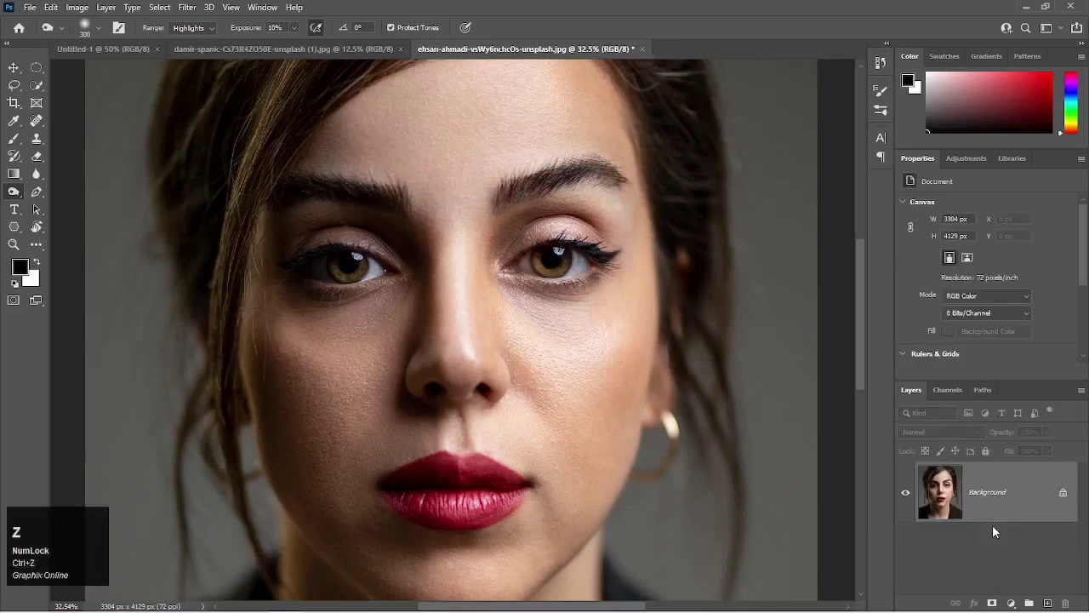
{"action": "key", "text": "ctrl+j"}
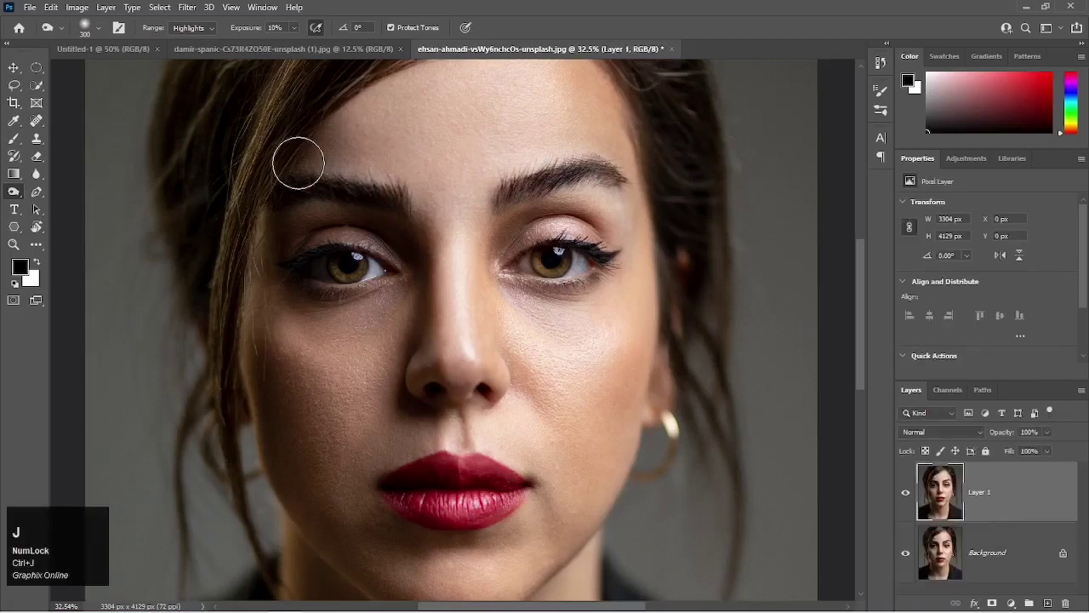
Set the Burn range to Midtones and burn the right-hand cheek and the nose at 10% exposure.
{"action": "left_click", "coordinate": [190, 28]}
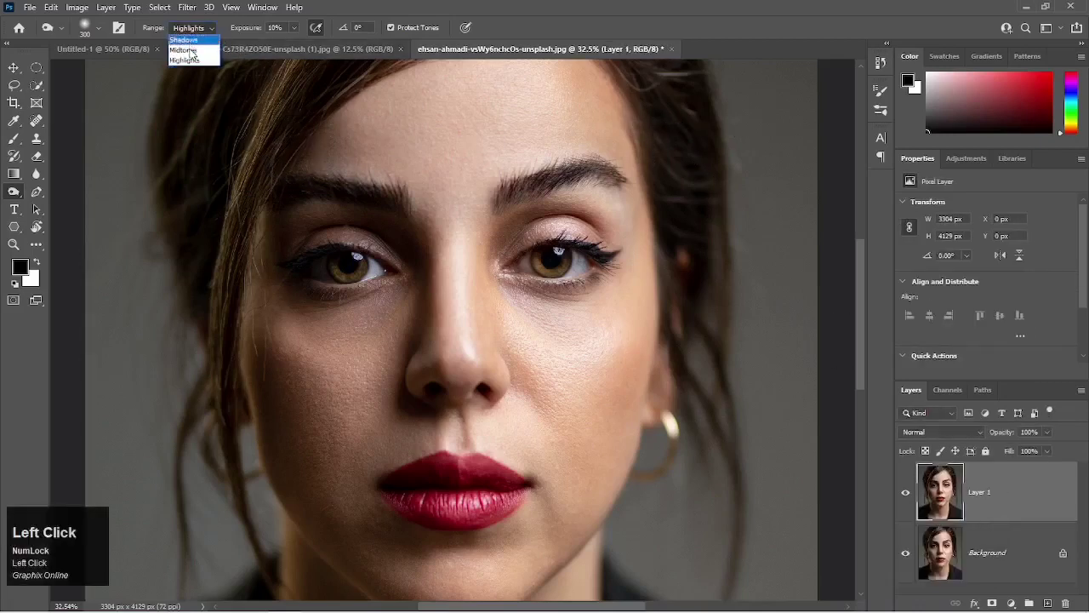
{"action": "left_click", "coordinate": [190, 48]}
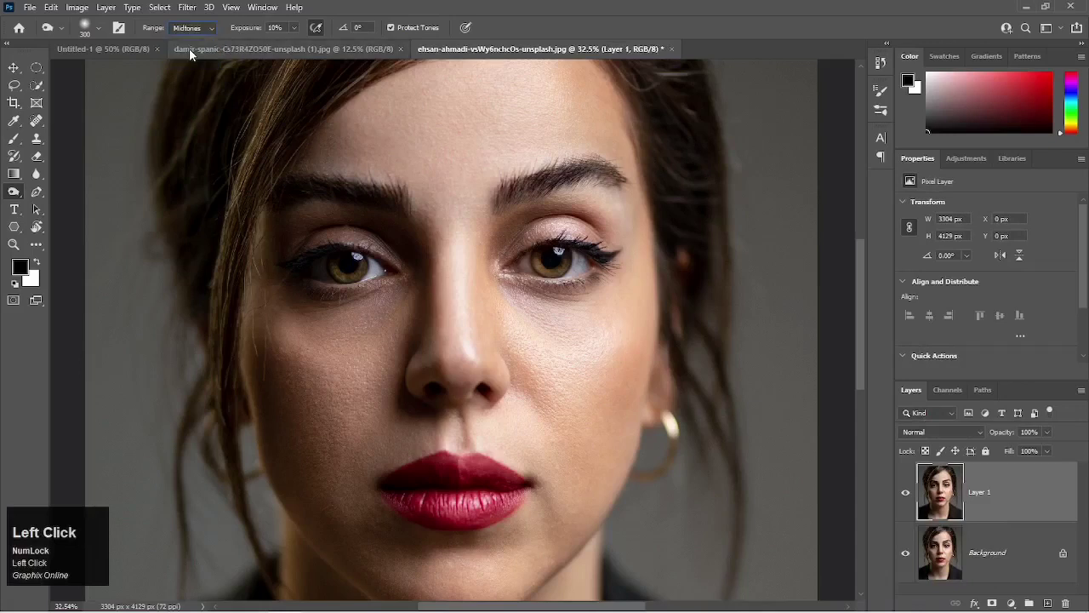
{"action": "left_click", "coordinate": [595, 326]}
{"action": "mouse_move", "coordinate": [595, 327]}
{"action": "left_mouse_down"}
{"action": "mouse_move", "coordinate": [550, 341]}
{"action": "mouse_move", "coordinate": [618, 344]}
{"action": "mouse_move", "coordinate": [602, 332]}
{"action": "mouse_move", "coordinate": [589, 353]}
{"action": "mouse_move", "coordinate": [547, 357]}
{"action": "mouse_move", "coordinate": [599, 329]}
{"action": "mouse_move", "coordinate": [563, 333]}
{"action": "mouse_move", "coordinate": [509, 319]}
{"action": "mouse_move", "coordinate": [547, 346]}
{"action": "mouse_move", "coordinate": [595, 329]}
{"action": "mouse_move", "coordinate": [548, 350]}
{"action": "mouse_move", "coordinate": [568, 353]}
{"action": "mouse_move", "coordinate": [622, 332]}
{"action": "mouse_move", "coordinate": [571, 354]}
{"action": "mouse_move", "coordinate": [549, 350]}
{"action": "mouse_move", "coordinate": [619, 321]}
{"action": "mouse_move", "coordinate": [579, 342]}
{"action": "mouse_move", "coordinate": [523, 332]}
{"action": "mouse_move", "coordinate": [458, 279]}
{"action": "mouse_move", "coordinate": [460, 342]}
{"action": "mouse_move", "coordinate": [487, 240]}
{"action": "mouse_move", "coordinate": [470, 306]}
{"action": "mouse_move", "coordinate": [475, 344]}
{"action": "mouse_move", "coordinate": [458, 252]}
{"action": "mouse_move", "coordinate": [470, 344]}
{"action": "left_mouse_up"}
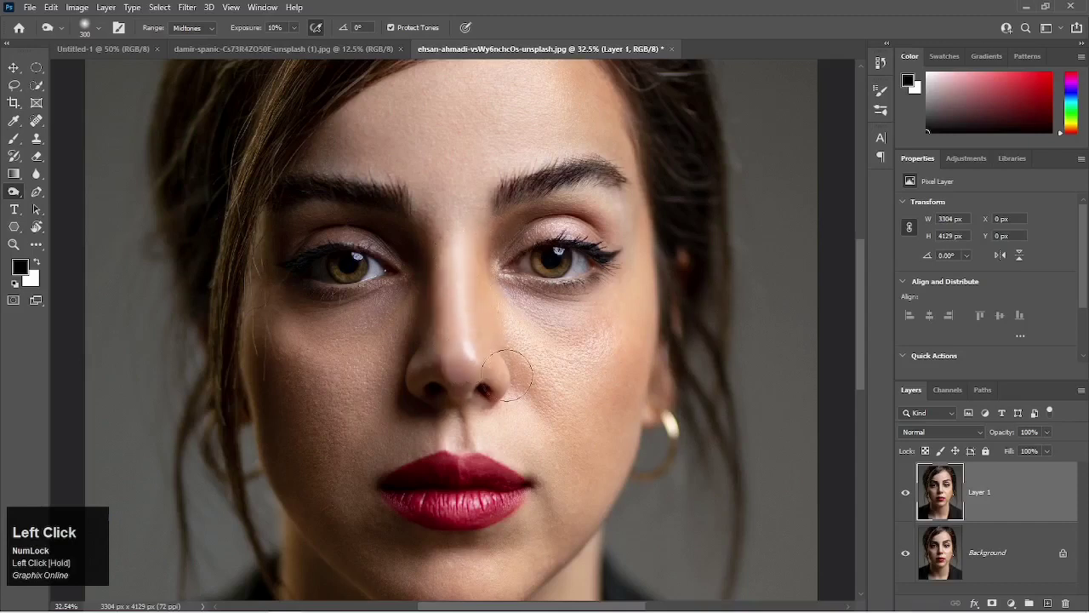
Compare the midtone burn with the original face by toggling Layer 1's visibility.
{"action": "left_click", "coordinate": [907, 494]}
{"action": "left_click", "coordinate": [908, 493]}
{"action": "left_click", "coordinate": [909, 494]}
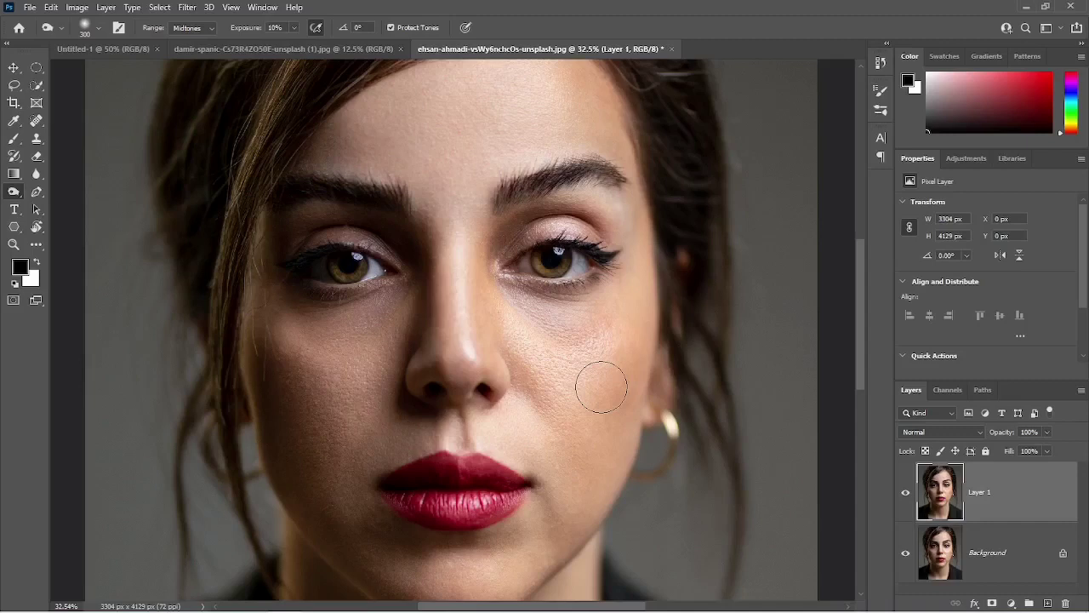
Burn the right-hand cheek's midtones further, disabling Protect Tones for the additional strokes below the eye.
{"action": "mouse_move", "coordinate": [601, 387]}
{"action": "left_mouse_down"}
{"action": "mouse_move", "coordinate": [557, 330]}
{"action": "mouse_move", "coordinate": [543, 355]}
{"action": "left_mouse_up"}
{"action": "left_click", "coordinate": [391, 29]}
{"action": "mouse_move", "coordinate": [608, 357]}
{"action": "left_mouse_down"}
{"action": "mouse_move", "coordinate": [561, 367]}
{"action": "mouse_move", "coordinate": [614, 330]}
{"action": "mouse_move", "coordinate": [568, 363]}
{"action": "mouse_move", "coordinate": [545, 365]}
{"action": "mouse_move", "coordinate": [591, 345]}
{"action": "mouse_move", "coordinate": [601, 328]}
{"action": "mouse_move", "coordinate": [549, 365]}
{"action": "mouse_move", "coordinate": [576, 362]}
{"action": "mouse_move", "coordinate": [621, 322]}
{"action": "mouse_move", "coordinate": [560, 369]}
{"action": "mouse_move", "coordinate": [538, 369]}
{"action": "mouse_move", "coordinate": [596, 336]}
{"action": "left_mouse_up"}
{"action": "scroll", "coordinate": [590, 445], "scroll_direction": "up", "scroll_amount": 3}
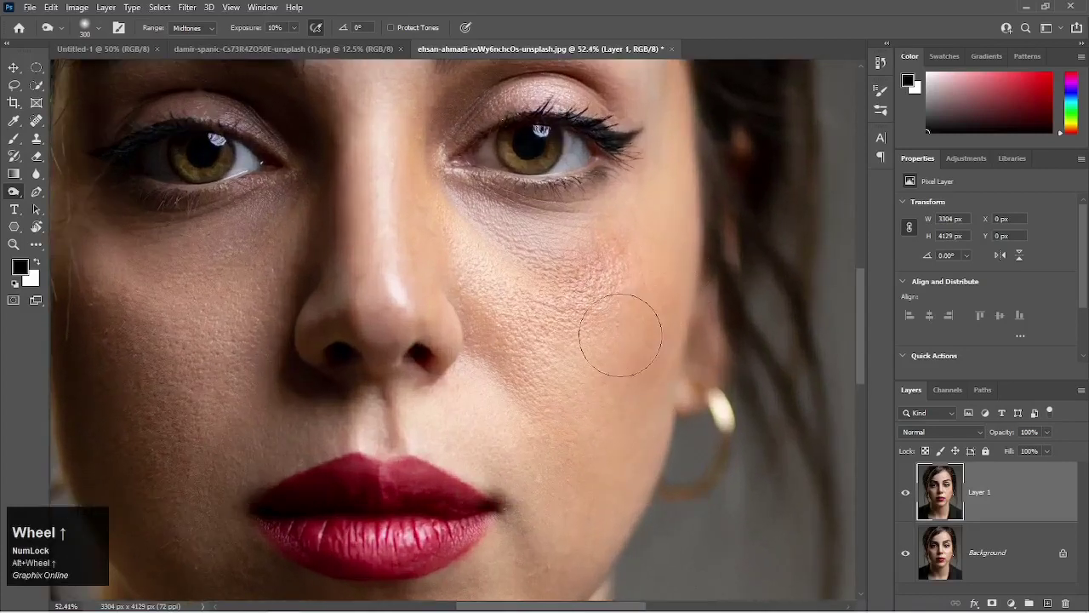
{"action": "mouse_move", "coordinate": [610, 303]}
{"action": "left_mouse_down"}
{"action": "mouse_move", "coordinate": [628, 256]}
{"action": "mouse_move", "coordinate": [628, 279]}
{"action": "mouse_move", "coordinate": [604, 309]}
{"action": "mouse_move", "coordinate": [560, 306]}
{"action": "mouse_move", "coordinate": [598, 327]}
{"action": "mouse_move", "coordinate": [610, 384]}
{"action": "left_mouse_up"}
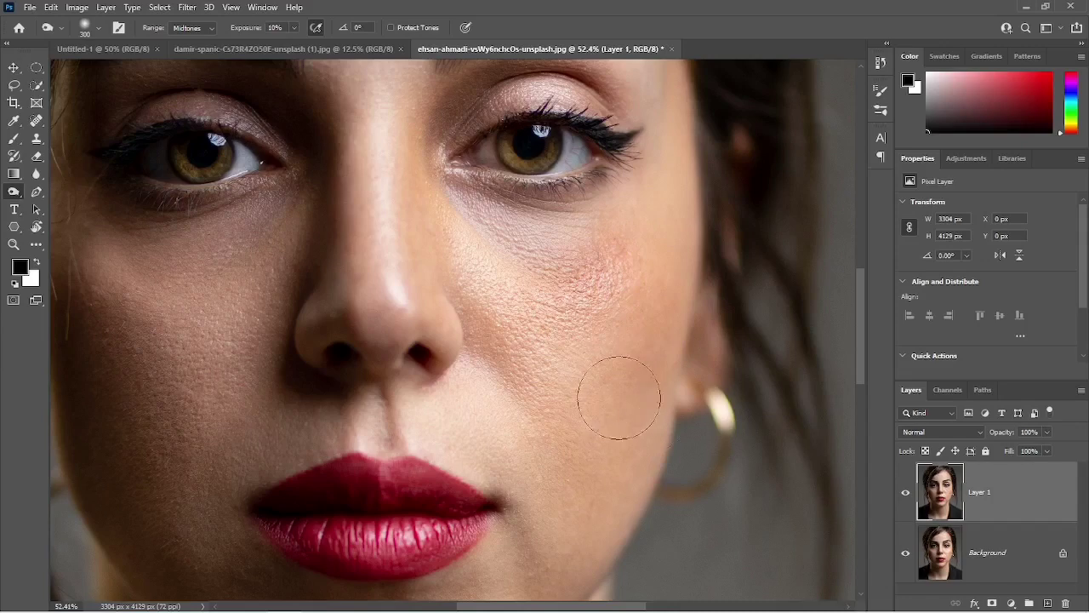
Compare the cheek burned without tone protection with the original by toggling Layer 1's visibility, and toggle the Protect Tones option.
{"action": "left_click", "coordinate": [898, 495]}
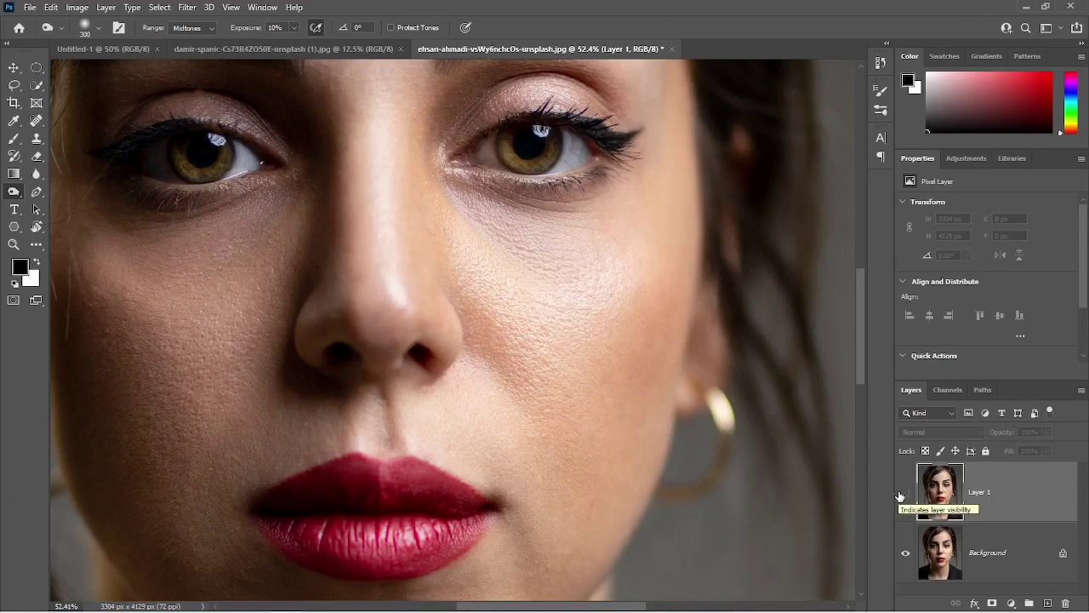
{"action": "left_click", "coordinate": [900, 495]}
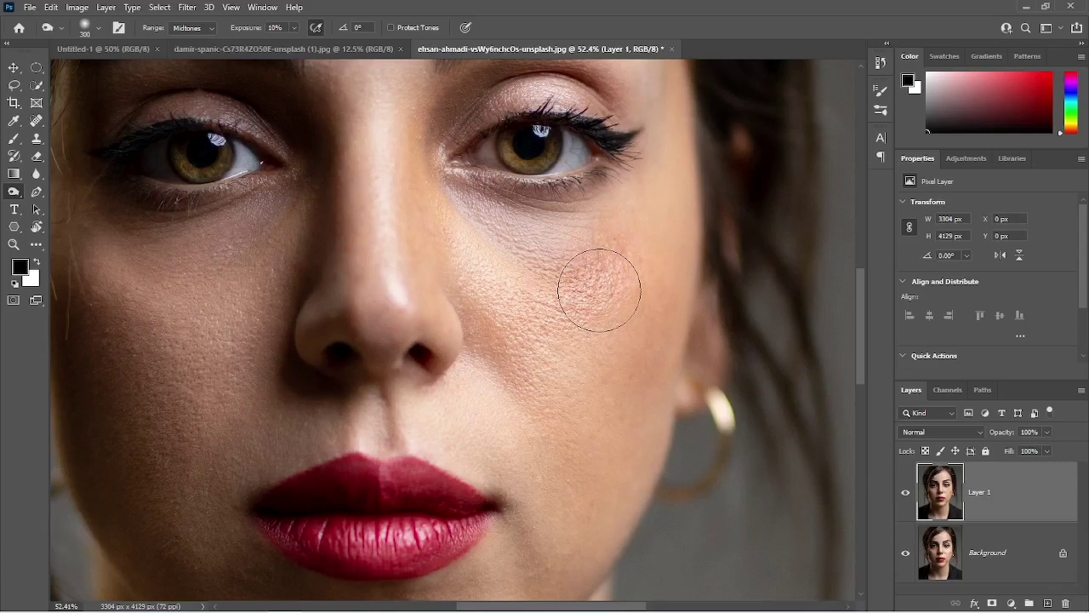
{"action": "left_click", "coordinate": [389, 30]}
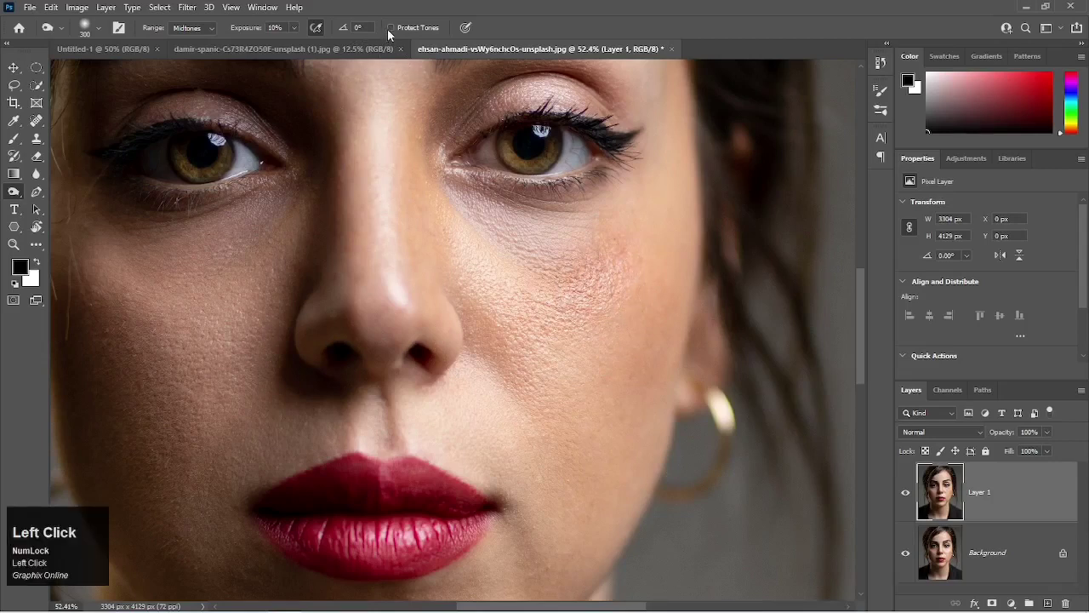
Enable Protect Tones for the Burn tool and set its exposure to 50%.
{"action": "left_click", "coordinate": [390, 28]}
{"action": "left_click_drag", "start_coordinate": [501, 267], "coordinate": [535, 401]}
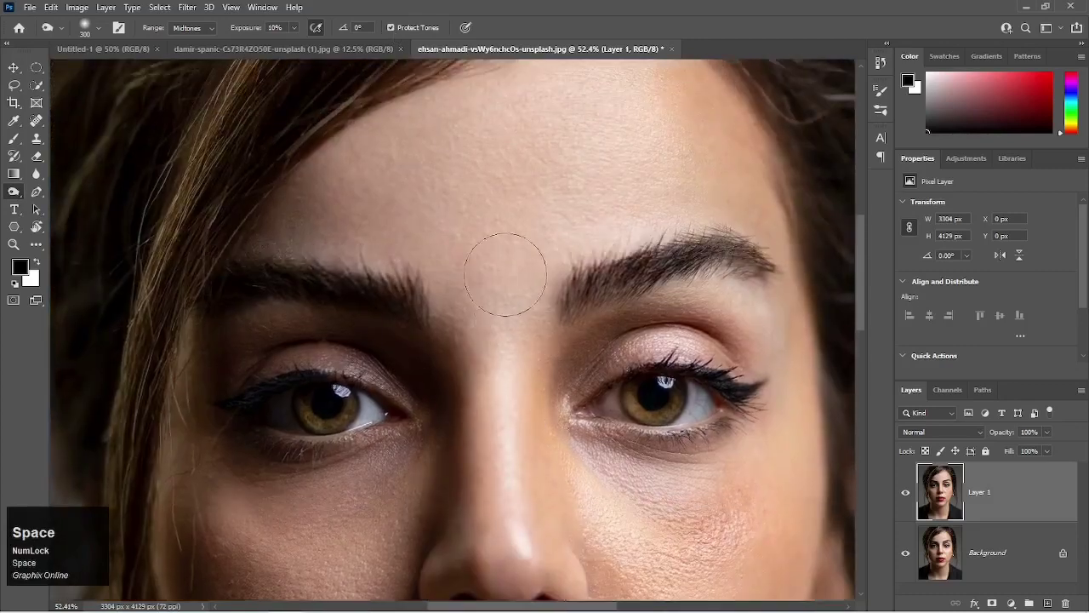
{"action": "left_click", "coordinate": [280, 28]}
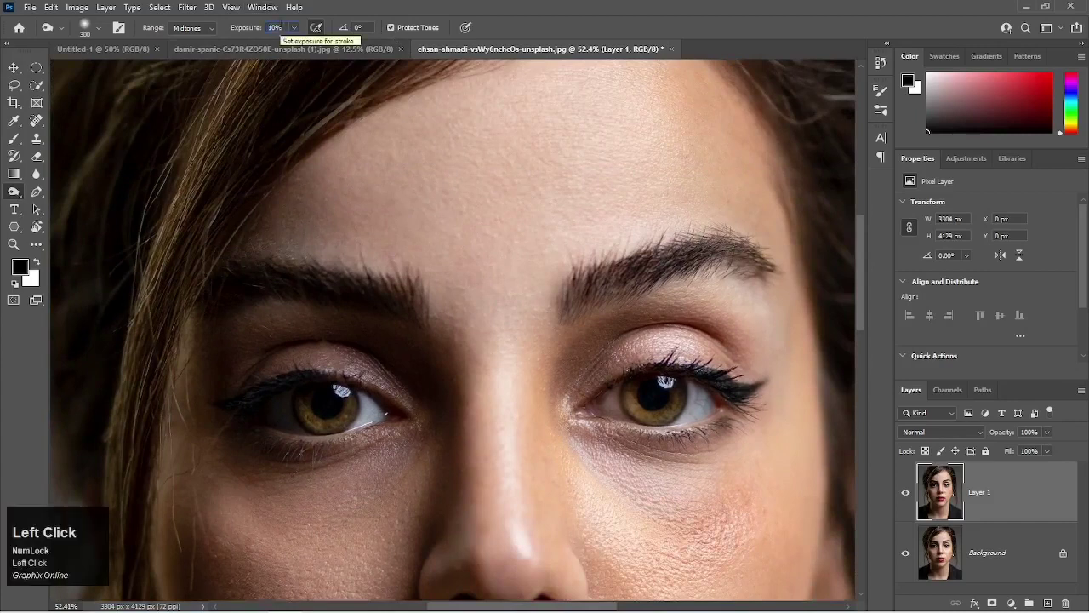
{"action": "key", "text": "BackSpace"}
{"action": "key", "text": "Return"}
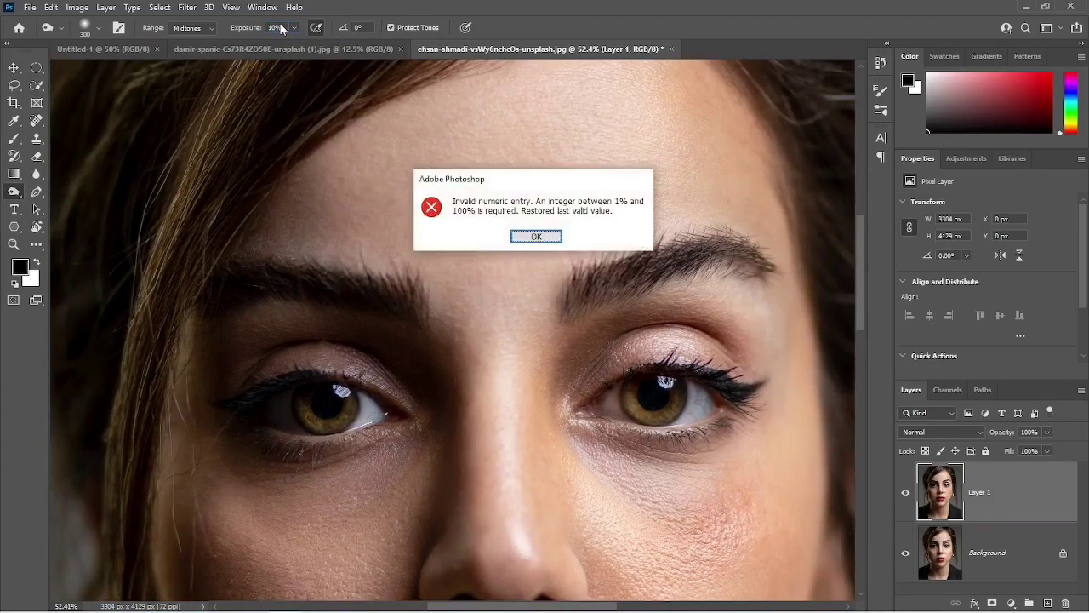
{"action": "left_click", "coordinate": [535, 236]}
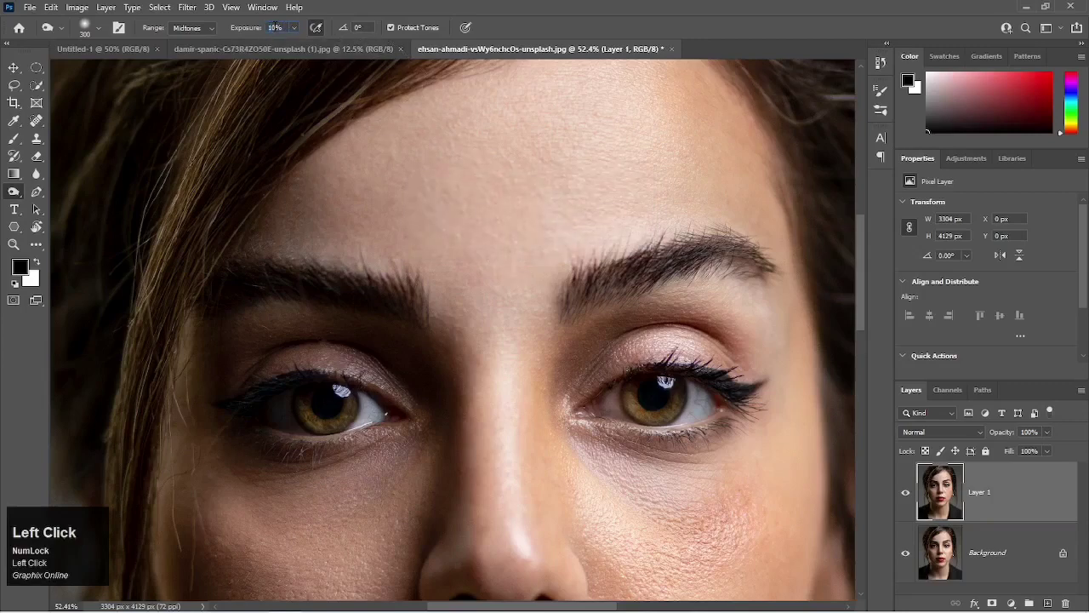
{"action": "left_click", "coordinate": [275, 27]}
{"action": "type", "text": "50"}
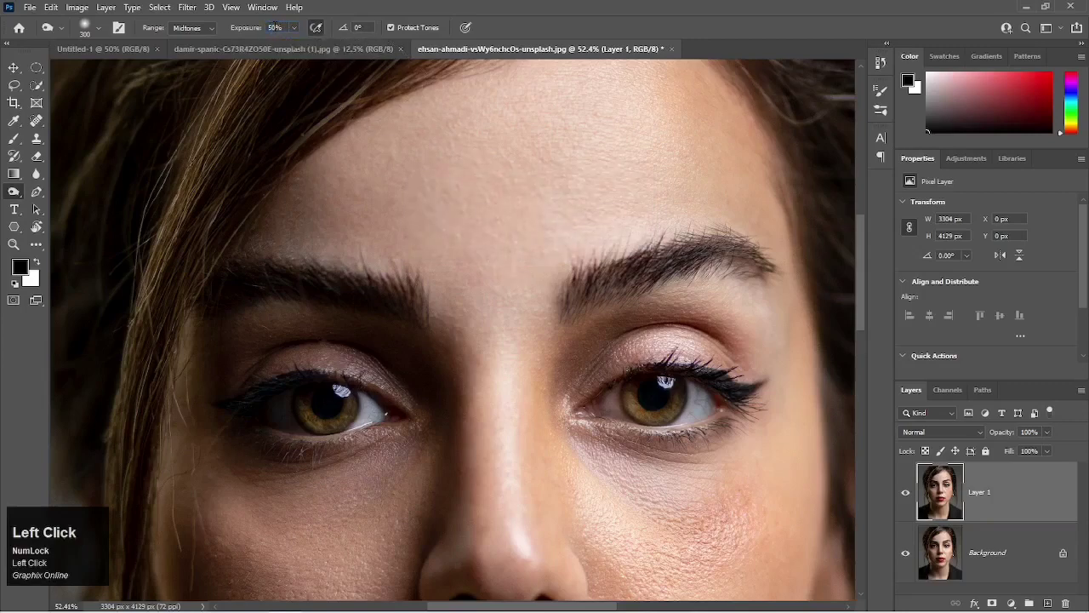
Burn a spot on the forehead between the eyebrows with Protect Tones on, and undo the strokes.
{"action": "left_click", "coordinate": [485, 241]}
{"action": "left_click", "coordinate": [486, 241]}
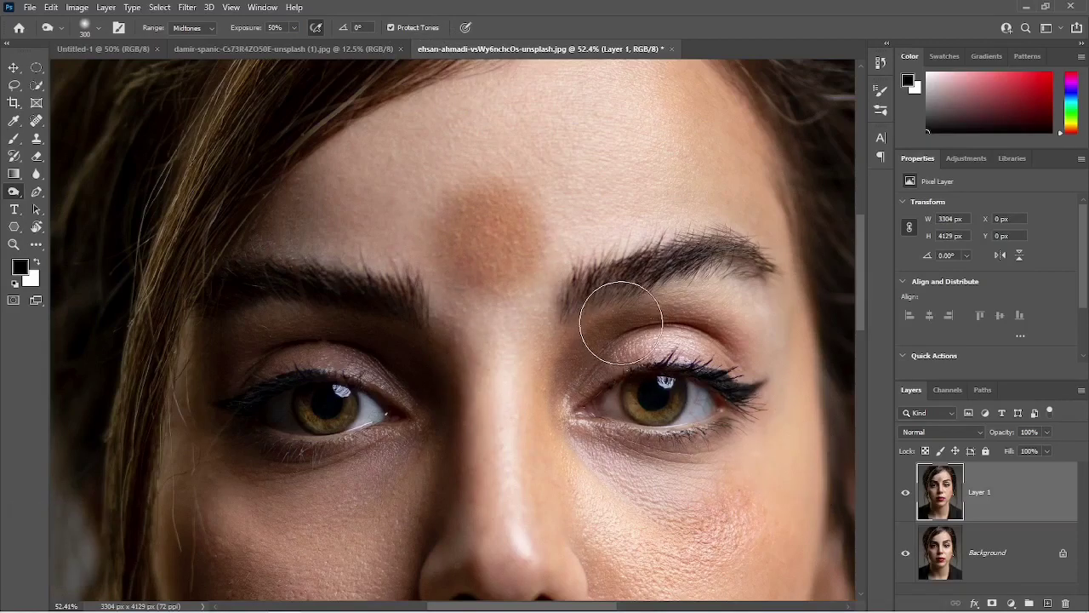
{"action": "key", "text": "ctrl+z"}
{"action": "key", "text": "ctrl+z"}
{"action": "key", "text": "ctrl+z"}
{"action": "key", "text": "ctrl+z"}
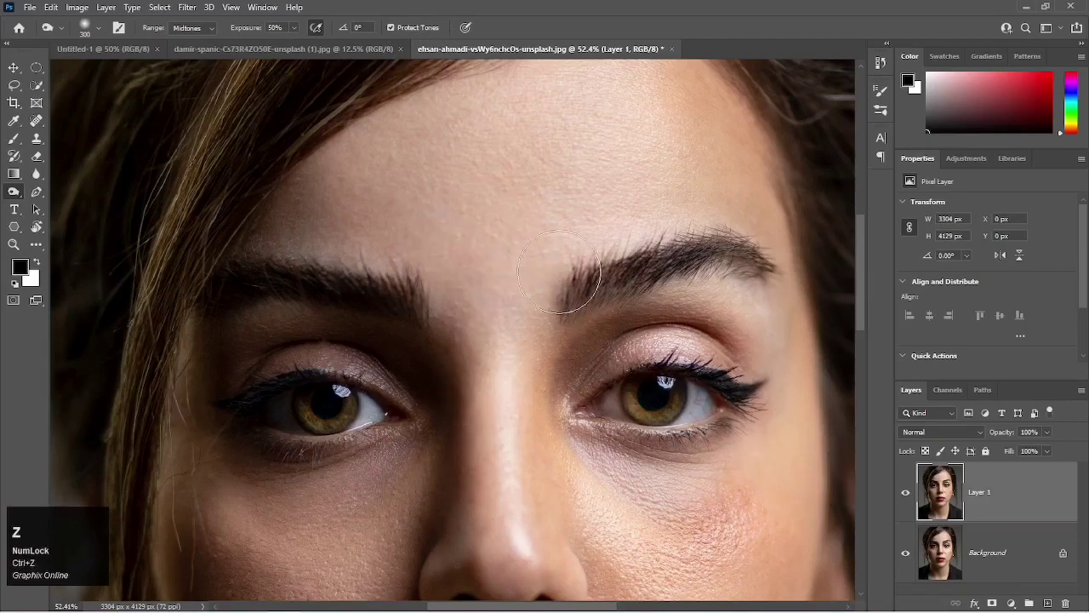
Burn the forehead spot with Protect Tones off, re-enable the option and undo the strokes.
{"action": "left_click", "coordinate": [396, 28]}
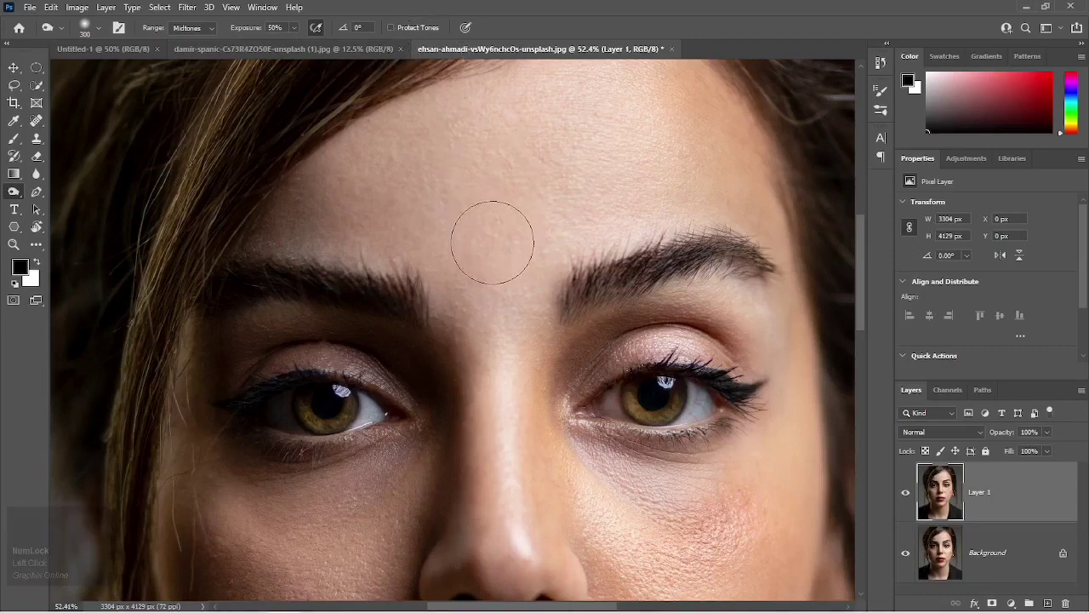
{"action": "left_click_drag", "start_coordinate": [491, 235], "coordinate": [492, 242]}
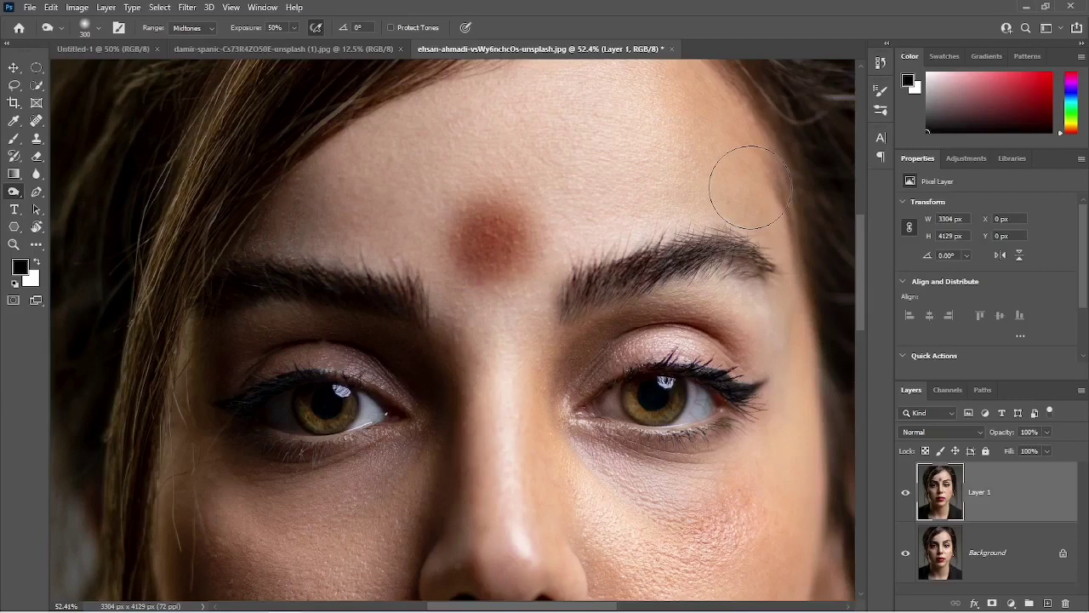
{"action": "mouse_move", "coordinate": [750, 187]}
{"action": "left_mouse_down"}
{"action": "mouse_move", "coordinate": [743, 165]}
{"action": "mouse_move", "coordinate": [721, 162]}
{"action": "left_mouse_up"}
{"action": "left_click", "coordinate": [391, 28]}
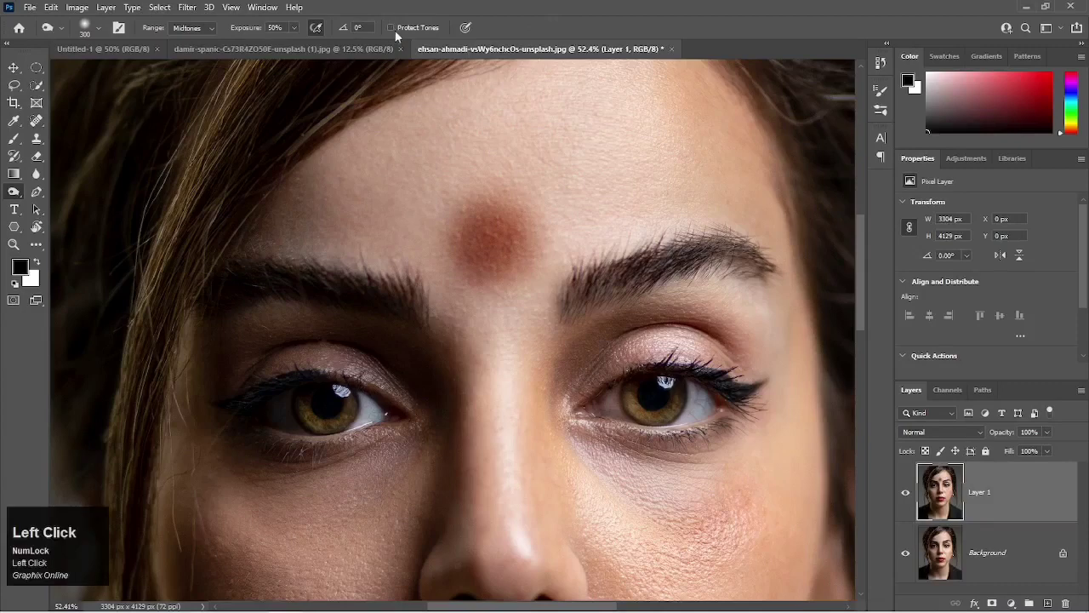
{"action": "key", "text": "ctrl+z"}
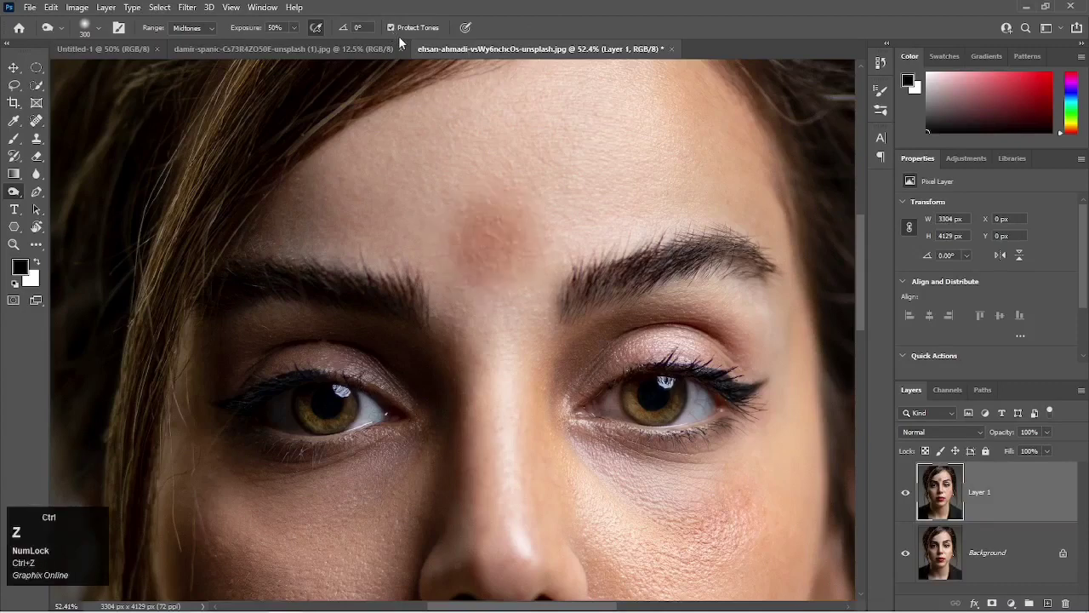
{"action": "key", "text": "ctrl+z"}
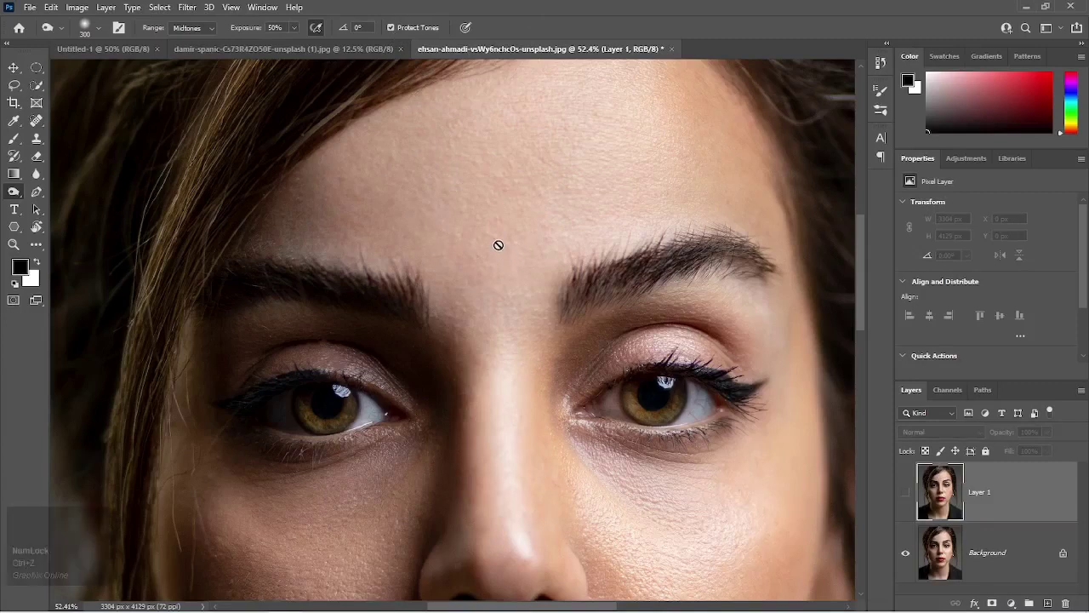
Burn the spot between the eyebrows once more with tone protection, check it on the full portrait and undo it.
{"action": "key", "text": "ctrl+shift+z"}
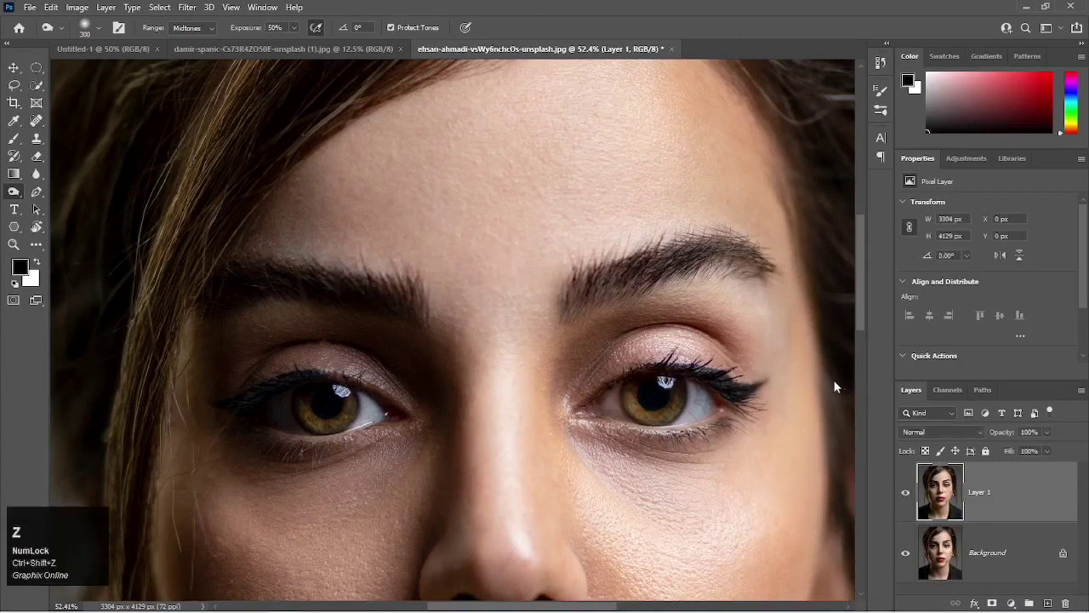
{"action": "left_click", "coordinate": [494, 259]}
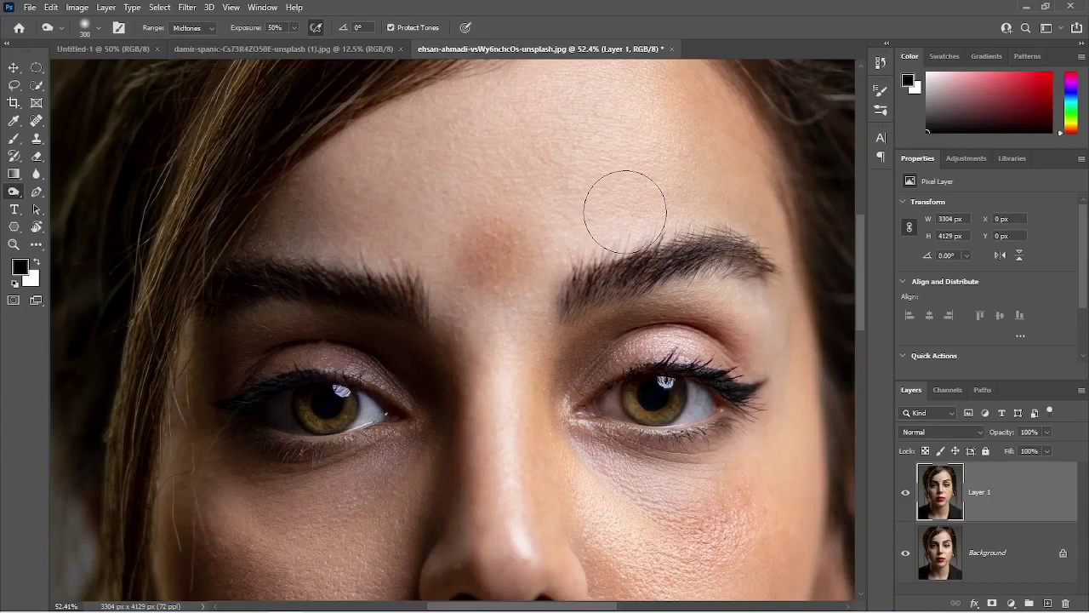
{"action": "key", "text": "ctrl+0"}
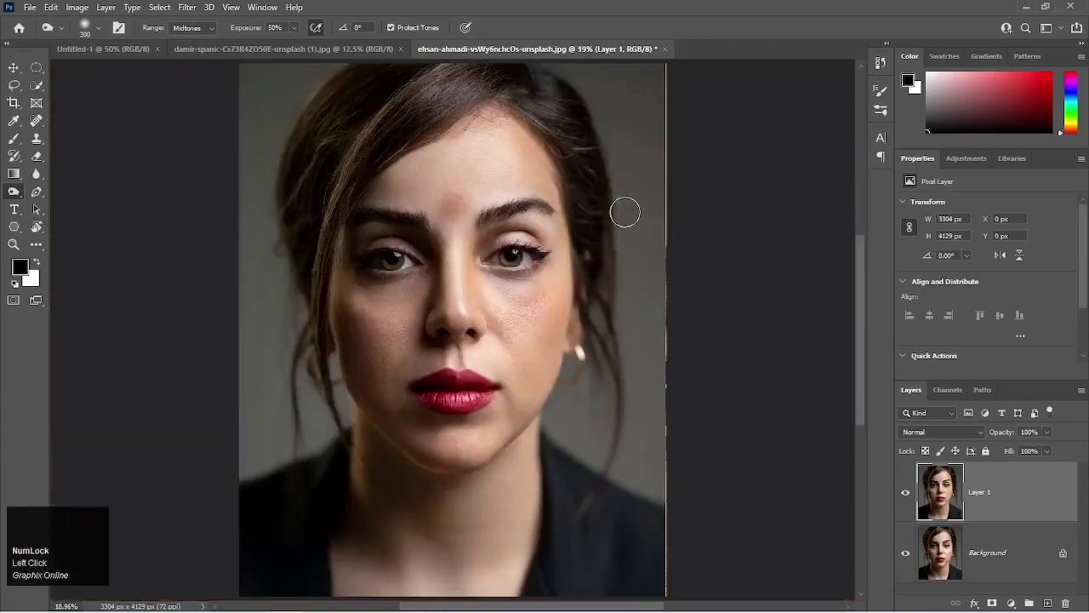
{"action": "key", "text": "ctrl+z"}
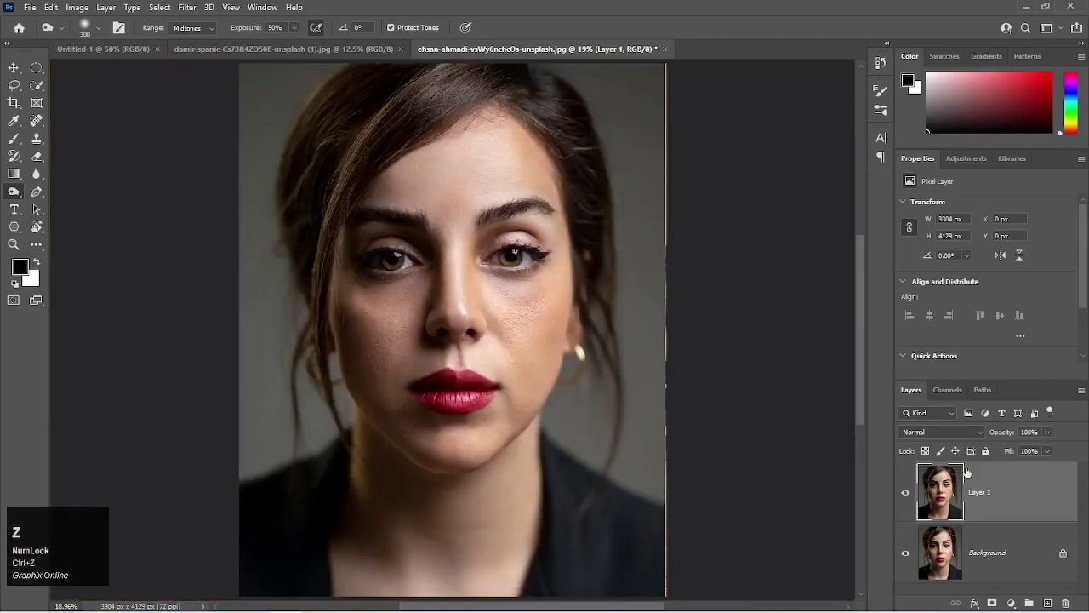
Delete the edited Layer 1 and duplicate the Background as a fresh layer.
{"action": "key", "text": "BackSpace"}
{"action": "key", "text": "ctrl+j"}
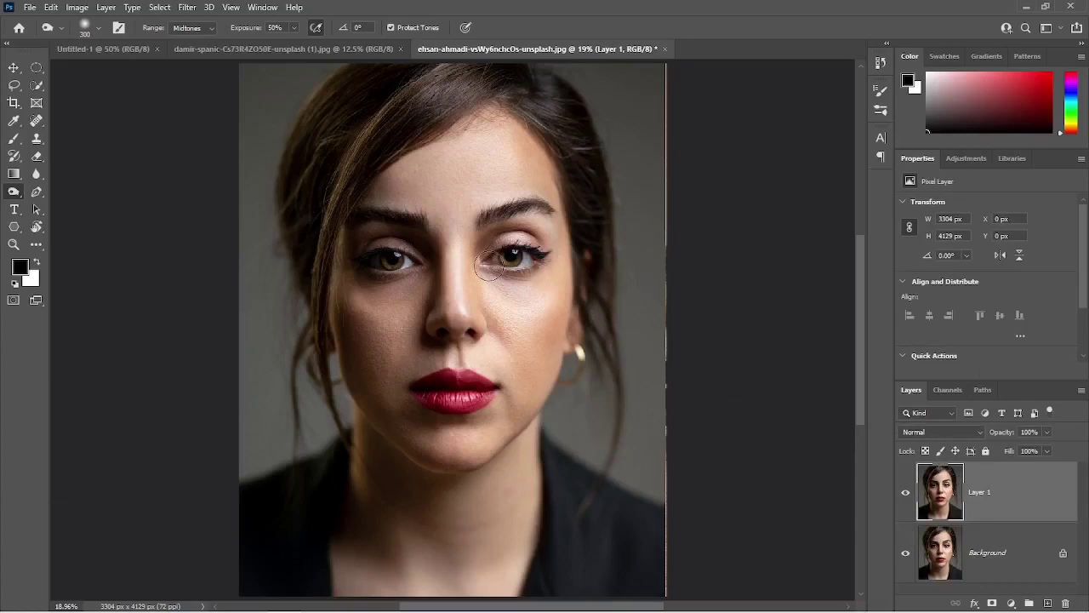
{"action": "key", "text": "ctrl+z"}
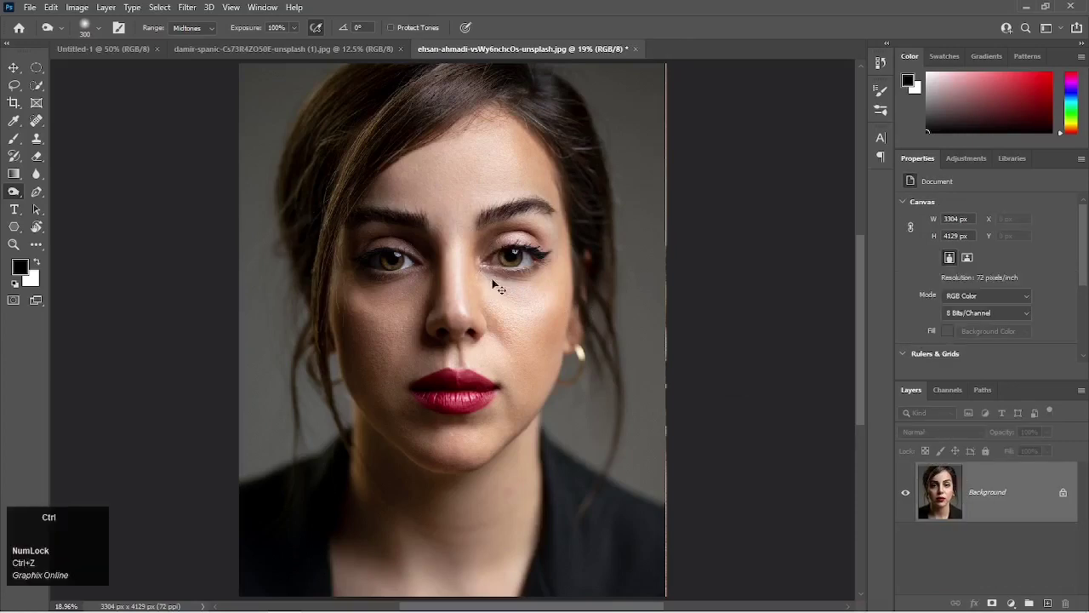
{"action": "key", "text": "ctrl+z"}
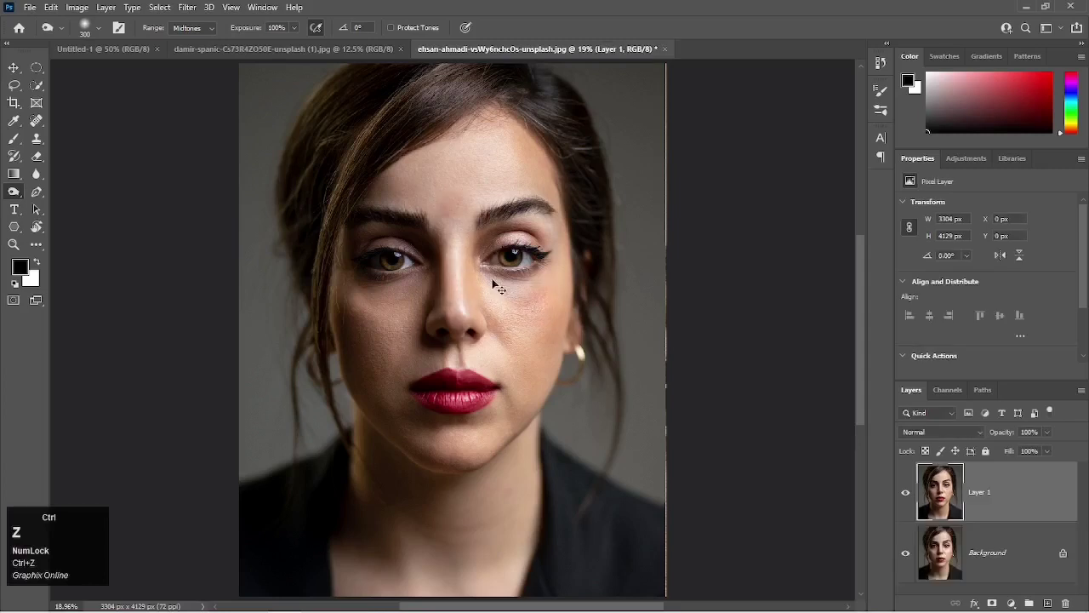
{"action": "key", "text": "BackSpace"}
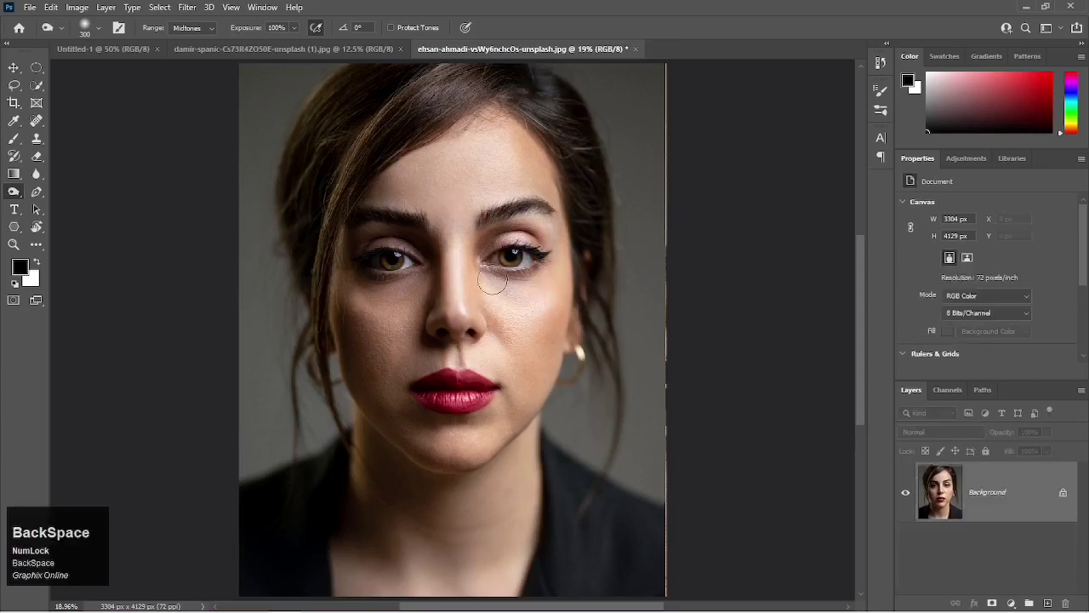
{"action": "key", "text": "ctrl+j"}
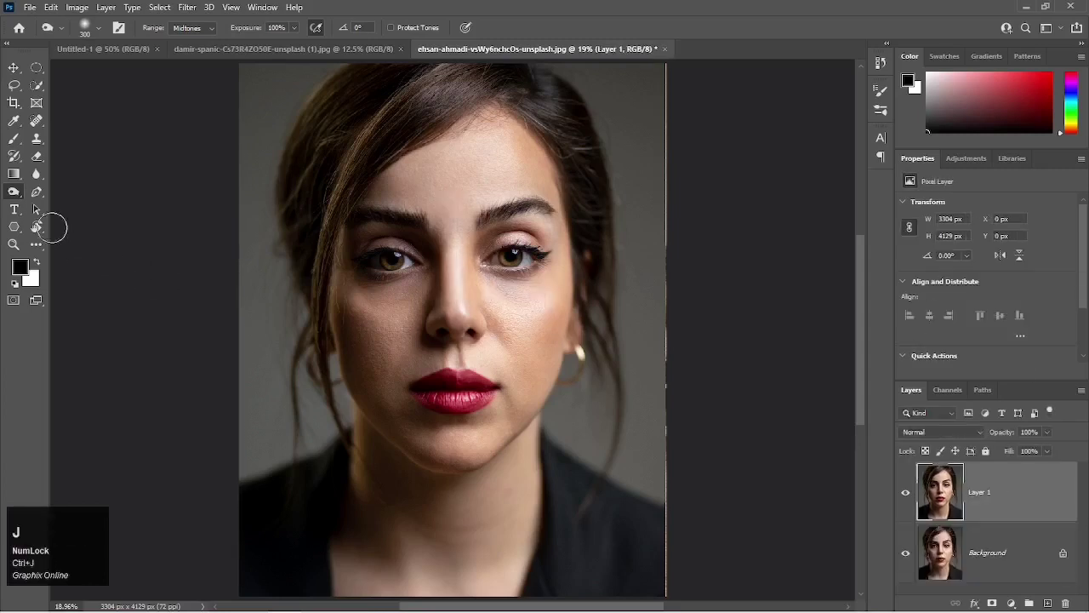
Switch to the Sponge tool with a 500 px brush and keep its mode at Saturate.
{"action": "left_click", "coordinate": [12, 193]}
{"action": "left_click", "coordinate": [60, 223]}
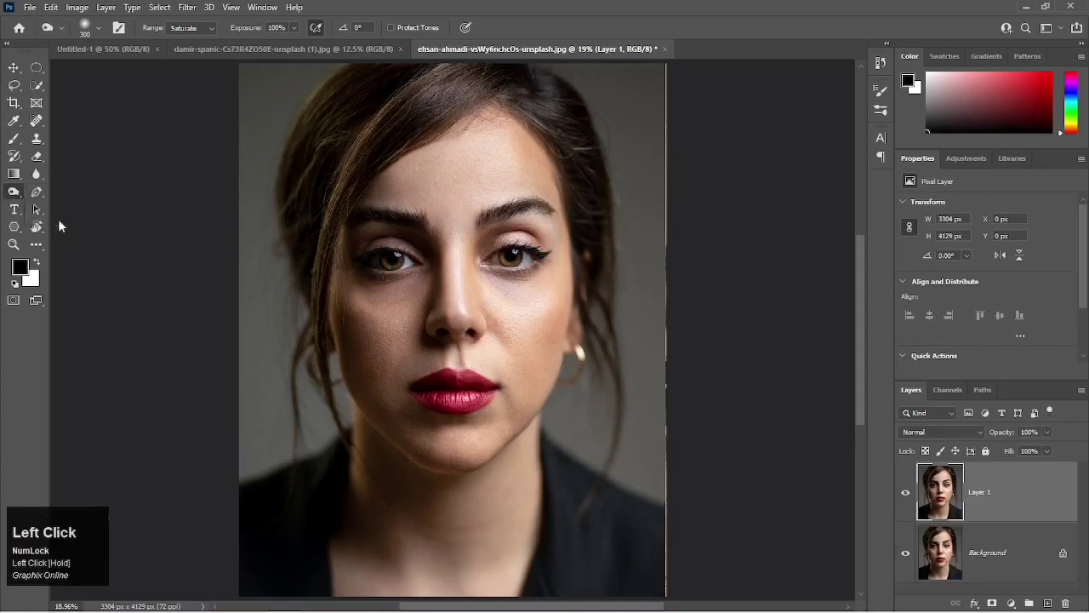
{"action": "key", "text": "bracketleft"}
{"action": "key", "text": "bracketleft"}
{"action": "key", "text": "bracketleft"}
{"action": "key", "text": "bracketleft"}
{"action": "key", "text": "bracketleft"}
{"action": "key", "text": "bracketleft"}
{"action": "key", "text": "bracketleft"}
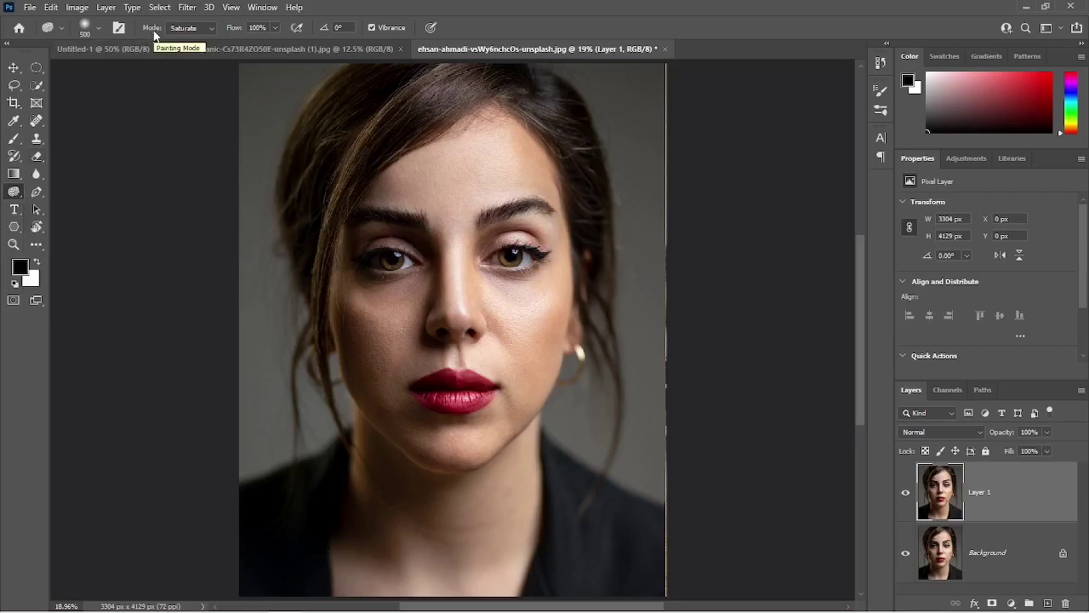
{"action": "left_click", "coordinate": [185, 29]}
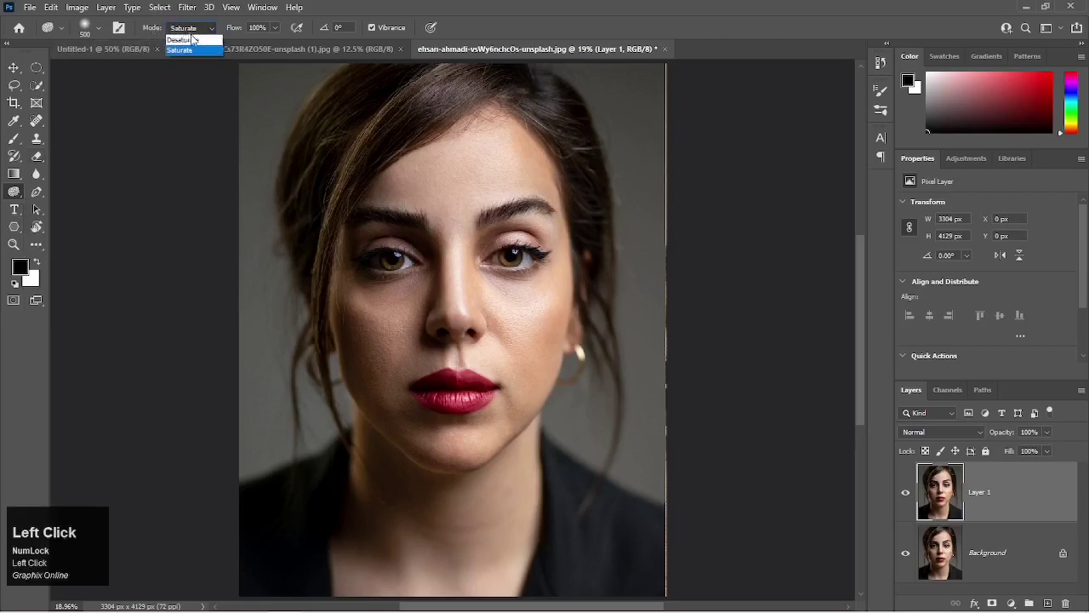
{"action": "left_click", "coordinate": [202, 31]}
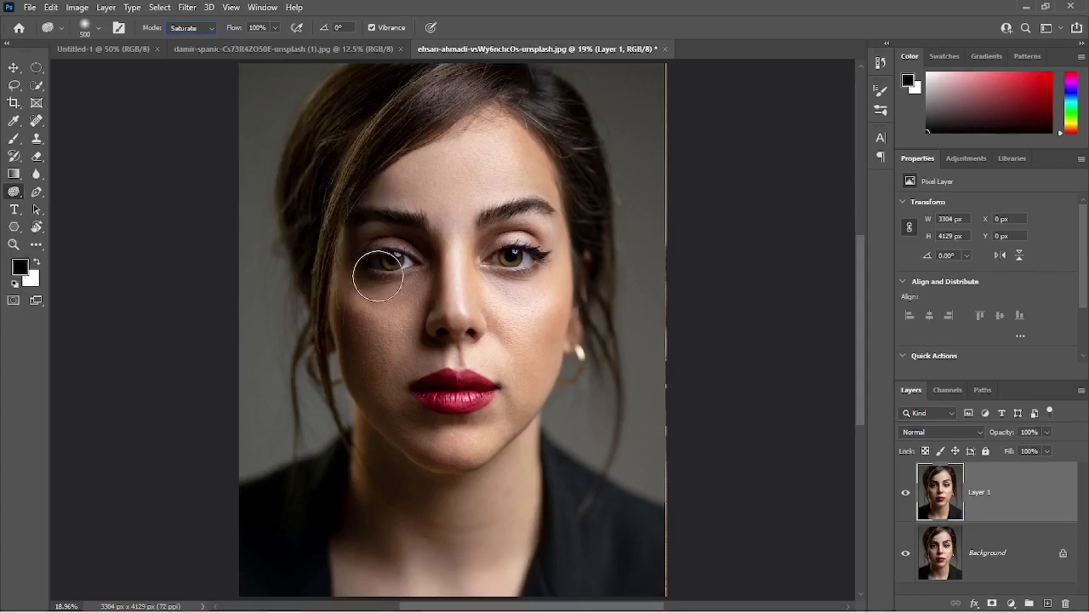
Saturate the skin on both cheeks and the lips with the Sponge at 100% flow.
{"action": "scroll", "coordinate": [379, 266], "scroll_direction": "up", "scroll_amount": 1}
{"action": "left_click", "coordinate": [537, 324]}
{"action": "mouse_move", "coordinate": [541, 326]}
{"action": "left_mouse_down"}
{"action": "mouse_move", "coordinate": [518, 416]}
{"action": "mouse_move", "coordinate": [562, 328]}
{"action": "left_mouse_up"}
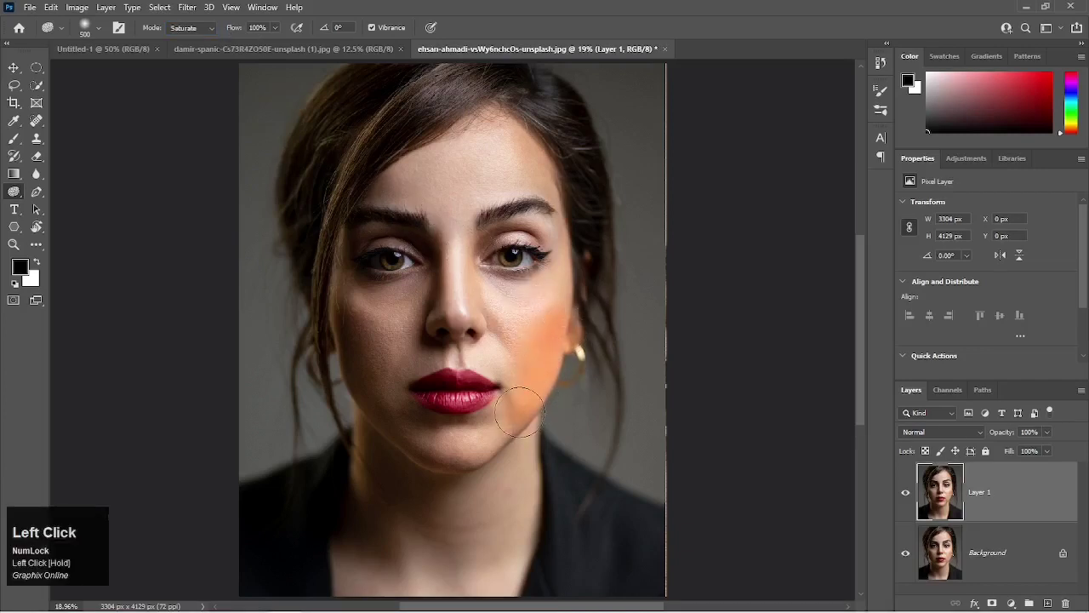
{"action": "mouse_move", "coordinate": [520, 412]}
{"action": "left_mouse_down"}
{"action": "mouse_move", "coordinate": [551, 341]}
{"action": "mouse_move", "coordinate": [559, 224]}
{"action": "mouse_move", "coordinate": [556, 283]}
{"action": "mouse_move", "coordinate": [528, 327]}
{"action": "mouse_move", "coordinate": [562, 268]}
{"action": "mouse_move", "coordinate": [505, 340]}
{"action": "mouse_move", "coordinate": [559, 293]}
{"action": "mouse_move", "coordinate": [522, 334]}
{"action": "left_mouse_up"}
{"action": "mouse_move", "coordinate": [348, 318]}
{"action": "left_mouse_down"}
{"action": "mouse_move", "coordinate": [391, 408]}
{"action": "mouse_move", "coordinate": [360, 372]}
{"action": "mouse_move", "coordinate": [378, 426]}
{"action": "mouse_move", "coordinate": [352, 324]}
{"action": "mouse_move", "coordinate": [360, 284]}
{"action": "mouse_move", "coordinate": [372, 383]}
{"action": "mouse_move", "coordinate": [318, 440]}
{"action": "mouse_move", "coordinate": [382, 445]}
{"action": "left_mouse_up"}
{"action": "scroll", "coordinate": [460, 410], "scroll_direction": "up", "scroll_amount": 1}
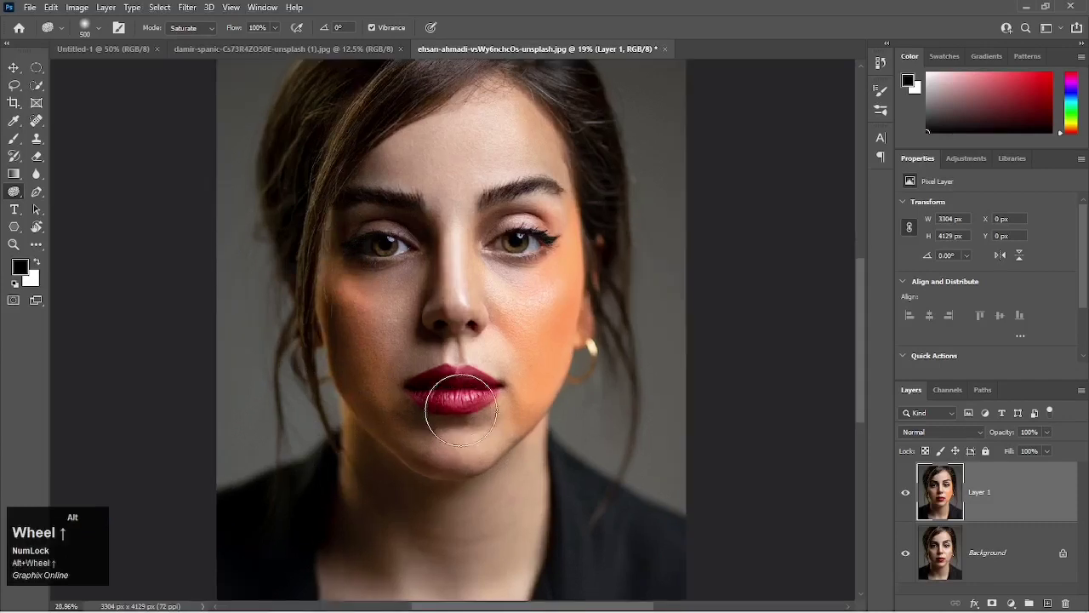
{"action": "scroll", "coordinate": [460, 409], "scroll_direction": "up", "scroll_amount": 2}
{"action": "mouse_move", "coordinate": [457, 377]}
{"action": "left_mouse_down"}
{"action": "mouse_move", "coordinate": [426, 374]}
{"action": "mouse_move", "coordinate": [462, 387]}
{"action": "mouse_move", "coordinate": [503, 370]}
{"action": "mouse_move", "coordinate": [487, 390]}
{"action": "mouse_move", "coordinate": [410, 380]}
{"action": "mouse_move", "coordinate": [497, 388]}
{"action": "left_mouse_up"}
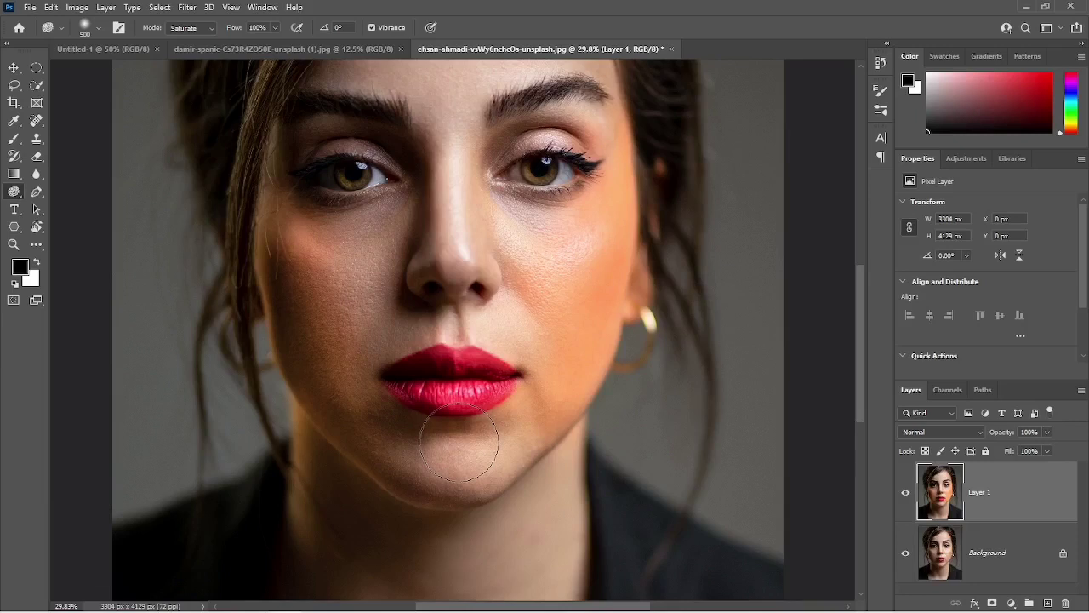
Undo the sponge strokes and the layer duplication, leaving only the Background.
{"action": "key", "text": "ctrl+z"}
{"action": "key", "text": "ctrl+z"}
{"action": "key", "text": "ctrl+z"}
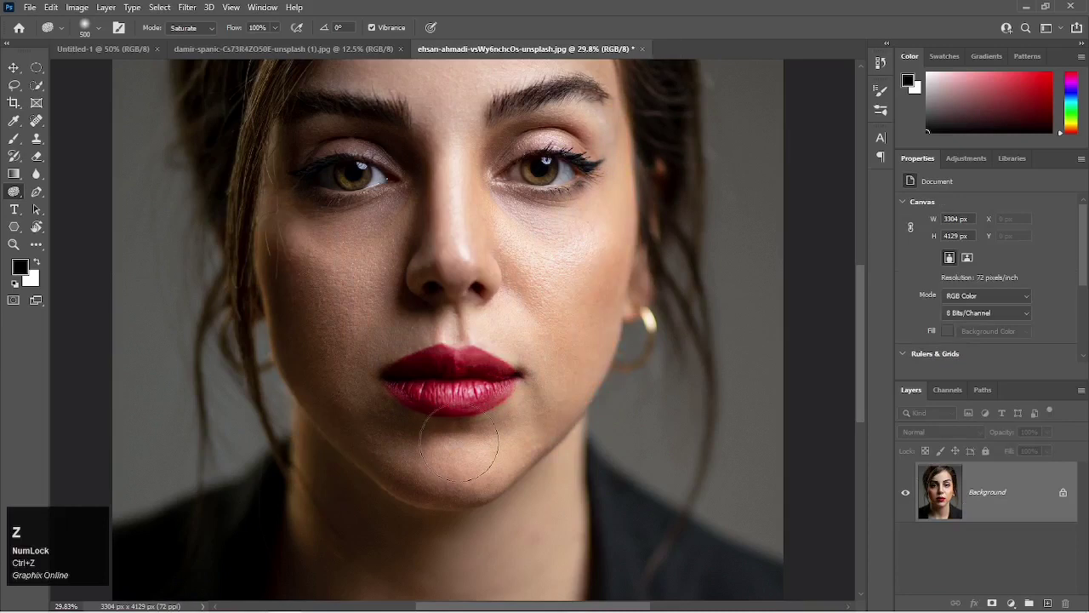
Set the Sponge mode to Desaturate and desaturate the lips at 100% flow.
{"action": "scroll", "coordinate": [423, 315], "scroll_direction": "down", "scroll_amount": 2}
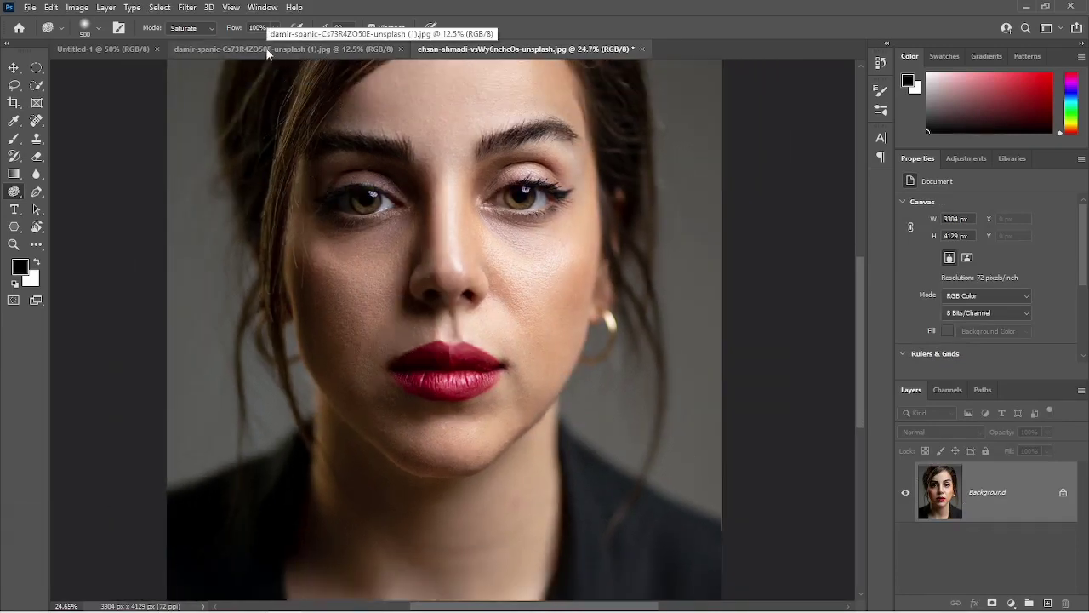
{"action": "left_click", "coordinate": [209, 26]}
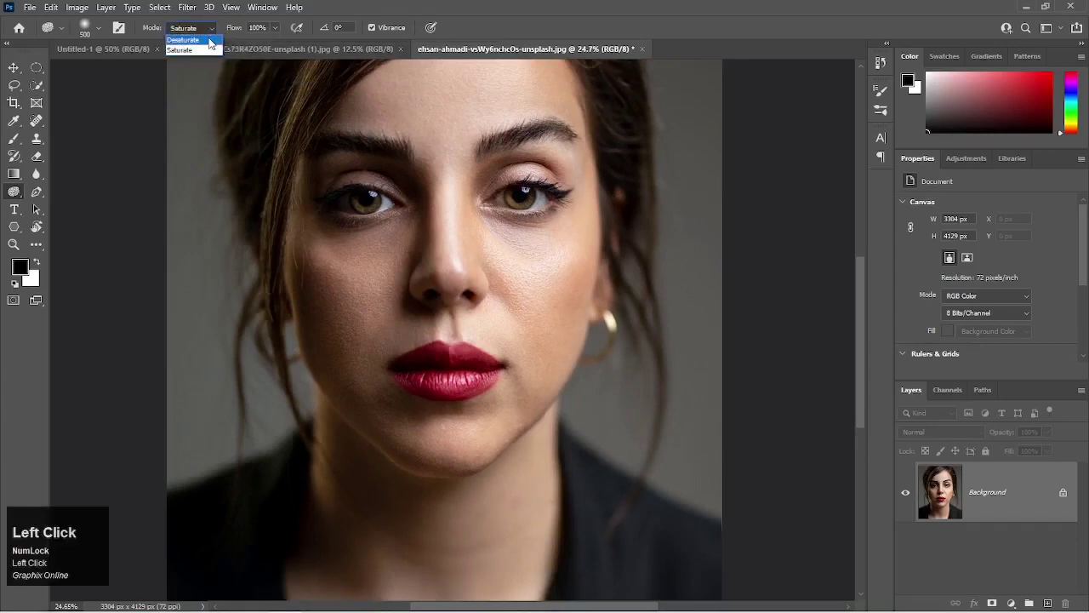
{"action": "left_click", "coordinate": [189, 38]}
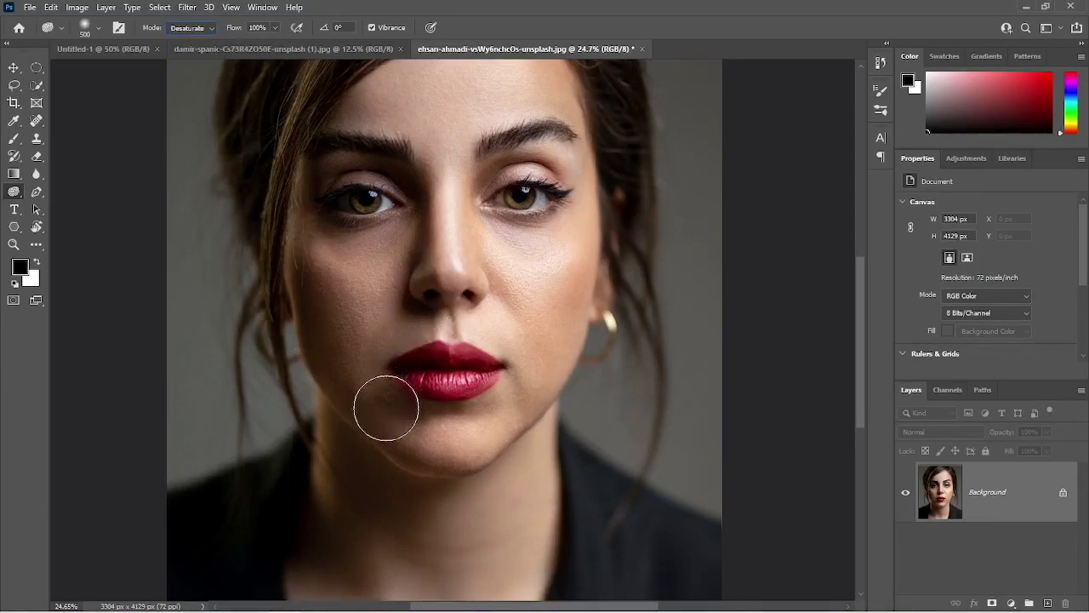
{"action": "left_click", "coordinate": [443, 368]}
{"action": "mouse_move", "coordinate": [444, 368]}
{"action": "left_mouse_down"}
{"action": "mouse_move", "coordinate": [470, 368]}
{"action": "mouse_move", "coordinate": [419, 365]}
{"action": "mouse_move", "coordinate": [470, 361]}
{"action": "mouse_move", "coordinate": [426, 365]}
{"action": "mouse_move", "coordinate": [449, 373]}
{"action": "mouse_move", "coordinate": [413, 365]}
{"action": "mouse_move", "coordinate": [478, 360]}
{"action": "mouse_move", "coordinate": [432, 360]}
{"action": "left_mouse_up"}
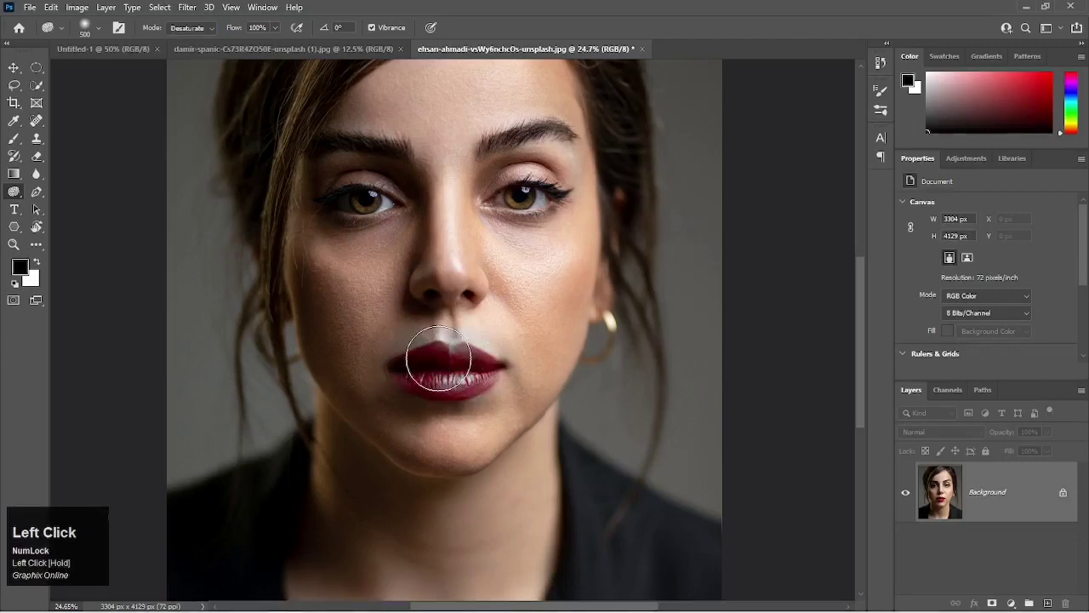
Enable the Sponge's airbrush build-up and desaturate the lips, chin and cheeks.
{"action": "left_click", "coordinate": [297, 28]}
{"action": "mouse_move", "coordinate": [452, 360]}
{"action": "left_mouse_down"}
{"action": "mouse_move", "coordinate": [407, 362]}
{"action": "mouse_move", "coordinate": [479, 349]}
{"action": "mouse_move", "coordinate": [403, 357]}
{"action": "mouse_move", "coordinate": [439, 377]}
{"action": "mouse_move", "coordinate": [474, 361]}
{"action": "mouse_move", "coordinate": [469, 372]}
{"action": "mouse_move", "coordinate": [403, 375]}
{"action": "mouse_move", "coordinate": [450, 383]}
{"action": "mouse_move", "coordinate": [487, 364]}
{"action": "mouse_move", "coordinate": [446, 382]}
{"action": "mouse_move", "coordinate": [398, 374]}
{"action": "mouse_move", "coordinate": [455, 376]}
{"action": "mouse_move", "coordinate": [419, 370]}
{"action": "mouse_move", "coordinate": [424, 354]}
{"action": "mouse_move", "coordinate": [477, 360]}
{"action": "mouse_move", "coordinate": [413, 359]}
{"action": "mouse_move", "coordinate": [407, 370]}
{"action": "mouse_move", "coordinate": [481, 360]}
{"action": "mouse_move", "coordinate": [440, 388]}
{"action": "mouse_move", "coordinate": [446, 418]}
{"action": "mouse_move", "coordinate": [517, 420]}
{"action": "left_mouse_up"}
{"action": "mouse_move", "coordinate": [497, 332]}
{"action": "left_mouse_down"}
{"action": "mouse_move", "coordinate": [548, 278]}
{"action": "mouse_move", "coordinate": [525, 394]}
{"action": "mouse_move", "coordinate": [580, 278]}
{"action": "mouse_move", "coordinate": [583, 224]}
{"action": "mouse_move", "coordinate": [582, 276]}
{"action": "mouse_move", "coordinate": [524, 420]}
{"action": "mouse_move", "coordinate": [470, 444]}
{"action": "mouse_move", "coordinate": [416, 446]}
{"action": "mouse_move", "coordinate": [454, 449]}
{"action": "mouse_move", "coordinate": [489, 425]}
{"action": "mouse_move", "coordinate": [446, 445]}
{"action": "mouse_move", "coordinate": [389, 423]}
{"action": "left_mouse_up"}
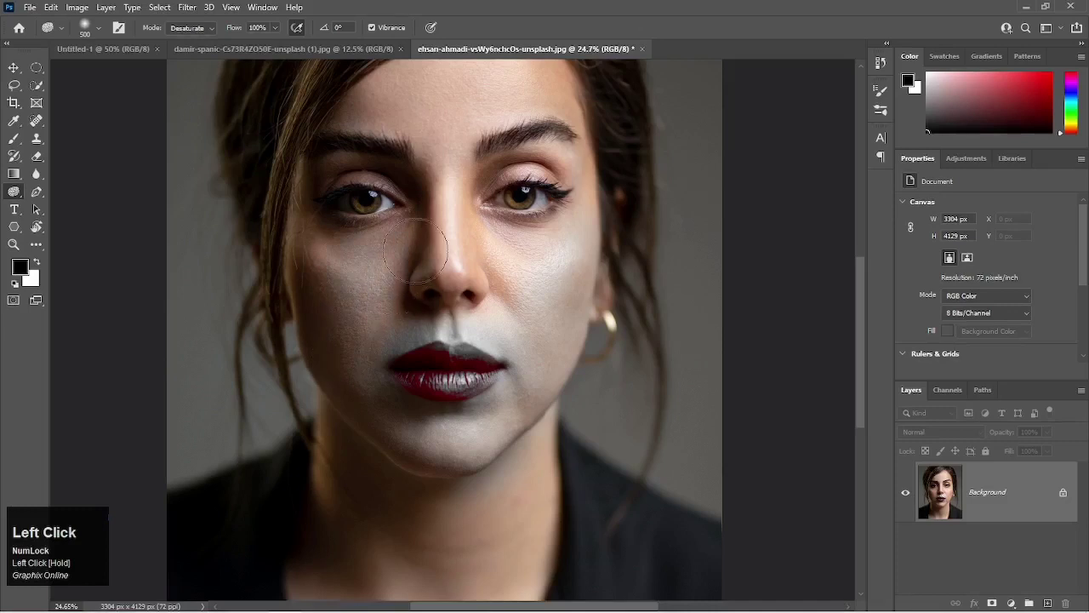
Desaturate both cheeks, the nose and the forehead with the Sponge at 100% flow.
{"action": "mouse_move", "coordinate": [380, 253]}
{"action": "left_mouse_down"}
{"action": "mouse_move", "coordinate": [323, 253]}
{"action": "mouse_move", "coordinate": [340, 374]}
{"action": "left_mouse_up"}
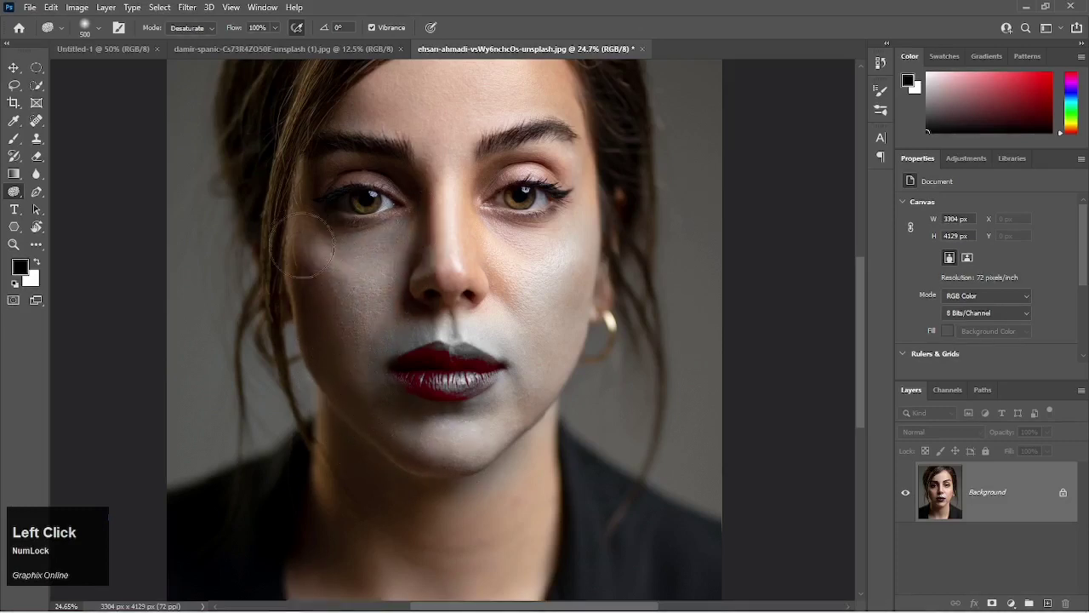
{"action": "mouse_move", "coordinate": [557, 334]}
{"action": "left_mouse_down"}
{"action": "mouse_move", "coordinate": [440, 221]}
{"action": "mouse_move", "coordinate": [469, 281]}
{"action": "mouse_move", "coordinate": [476, 257]}
{"action": "mouse_move", "coordinate": [457, 213]}
{"action": "mouse_move", "coordinate": [499, 244]}
{"action": "left_mouse_up"}
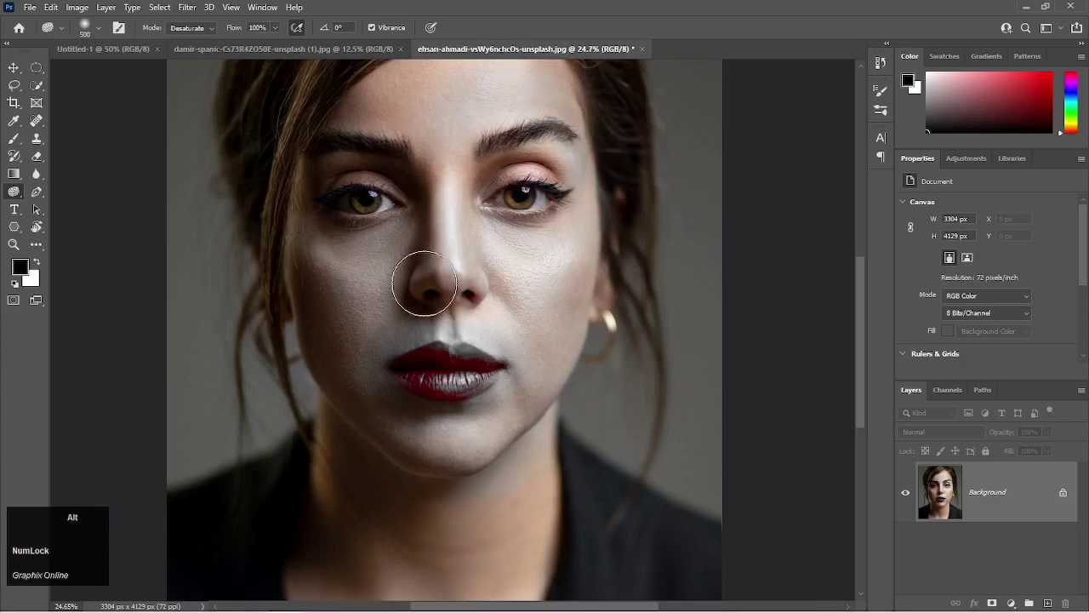
{"action": "scroll", "coordinate": [424, 283], "scroll_direction": "down", "scroll_amount": 3}
{"action": "left_click_drag", "start_coordinate": [430, 235], "coordinate": [428, 325]}
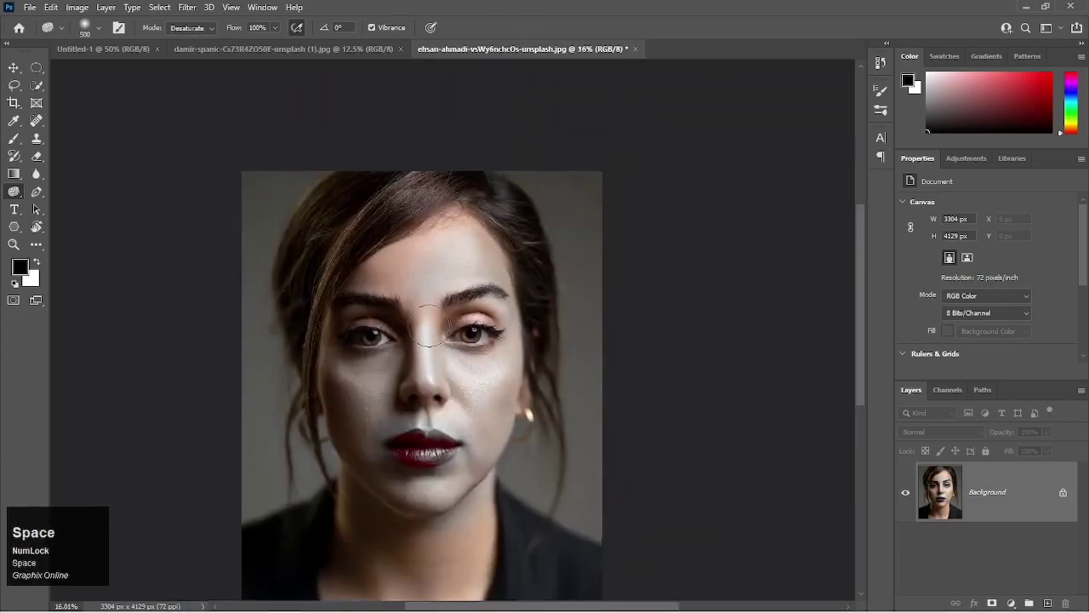
Undo the Sponge desaturation strokes and delete Layer 1, leaving only the Background.
{"action": "key", "text": "ctrl+z"}
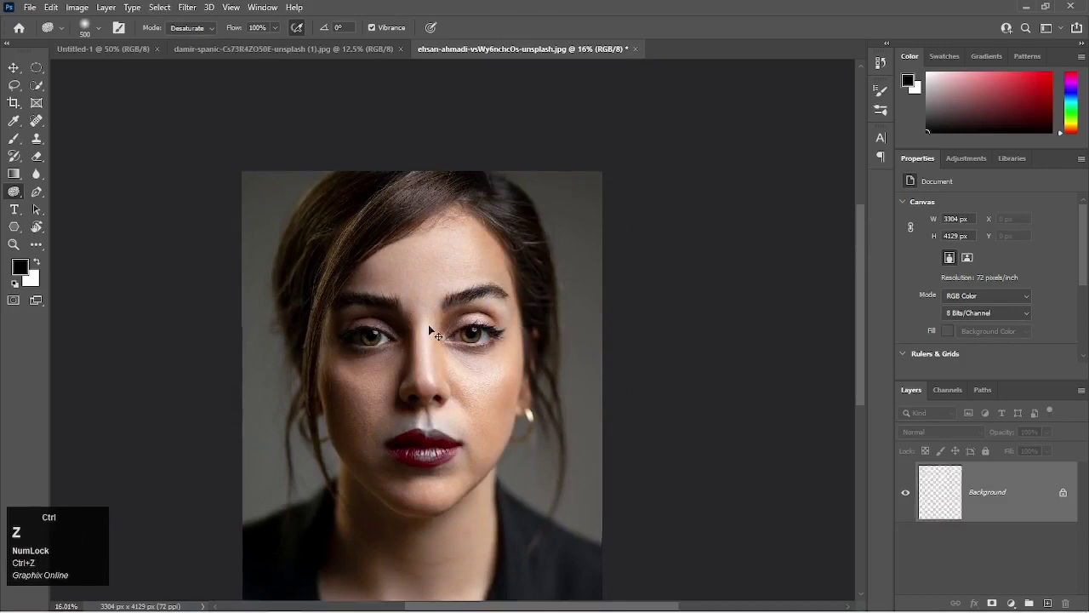
{"action": "key", "text": "ctrl+j"}
{"action": "key", "text": "ctrl+comma"}
{"action": "key", "text": "ctrl+comma"}
{"action": "key", "text": "ctrl+comma"}
{"action": "key", "text": "ctrl+comma"}
{"action": "key", "text": "ctrl+comma"}
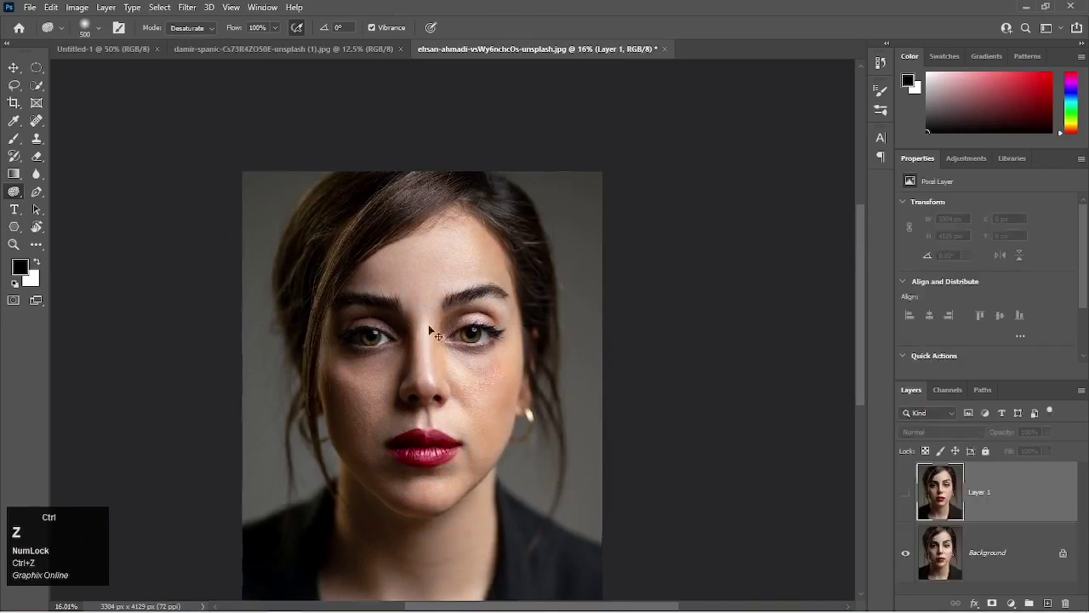
{"action": "key", "text": "ctrl+comma"}
{"action": "key", "text": "ctrl+comma"}
{"action": "key", "text": "ctrl+comma"}
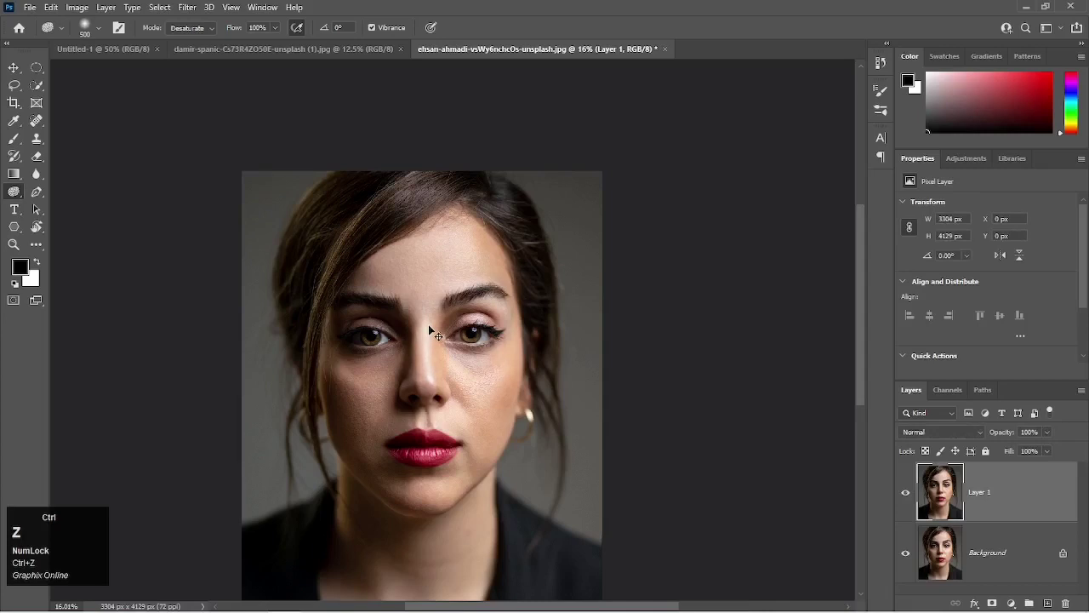
{"action": "left_click", "coordinate": [978, 499]}
{"action": "key", "text": "BackSpace"}
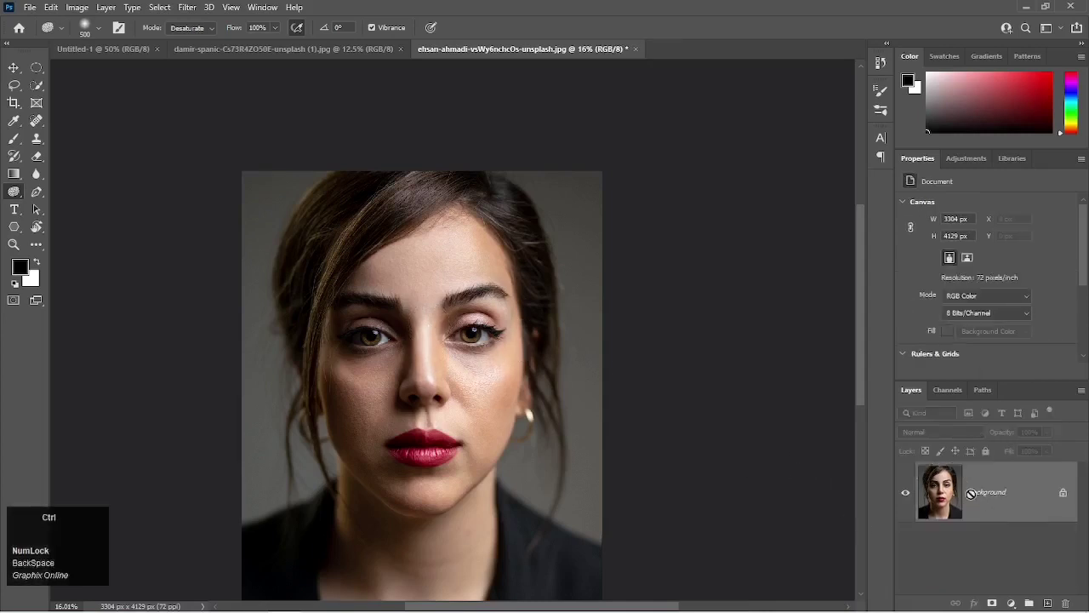
Duplicate the Background layer and enlarge the Sponge brush to 1400 px.
{"action": "key", "text": "ctrl+j"}
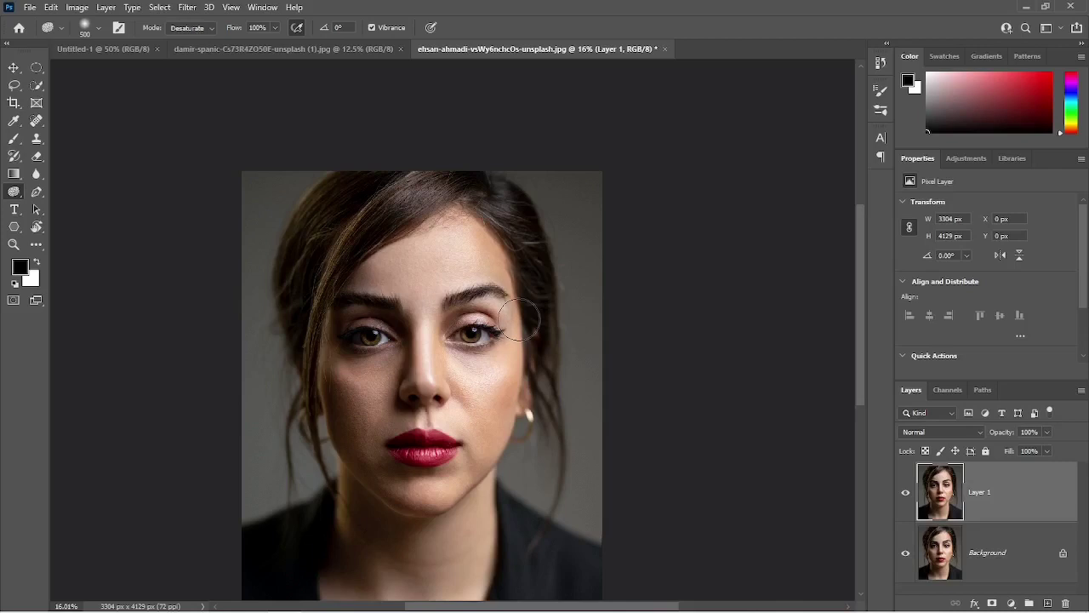
{"action": "key", "text": "bracketright"}
{"action": "key", "text": "bracketright"}
{"action": "key", "text": "bracketright"}
{"action": "key", "text": "bracketright"}
{"action": "key", "text": "bracketright"}
{"action": "key", "text": "bracketright"}
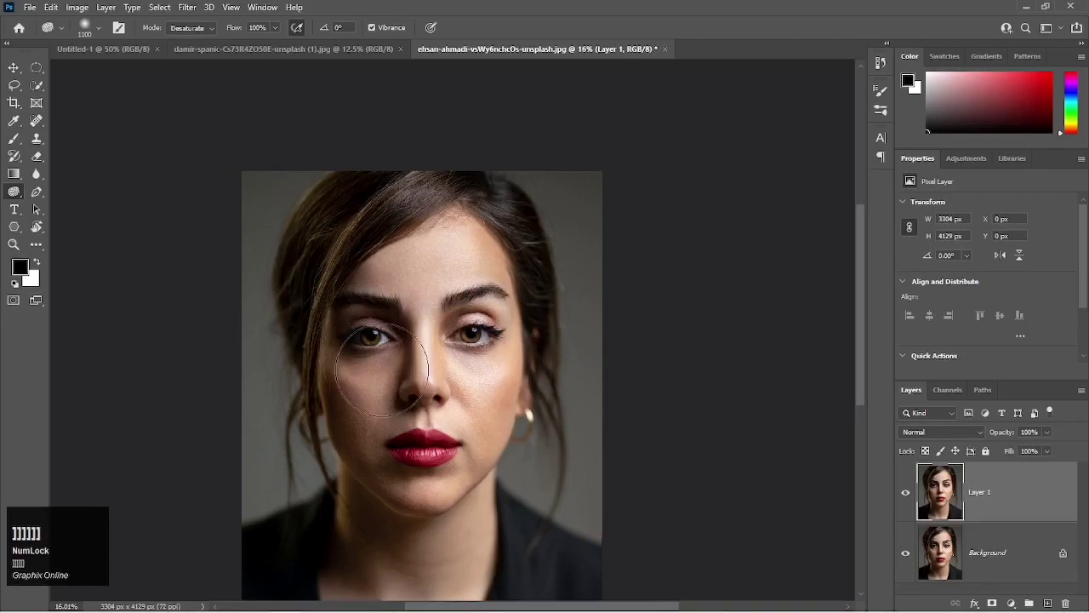
{"action": "key", "text": "bracketright"}
{"action": "key", "text": "bracketright"}
{"action": "key", "text": "bracketright"}
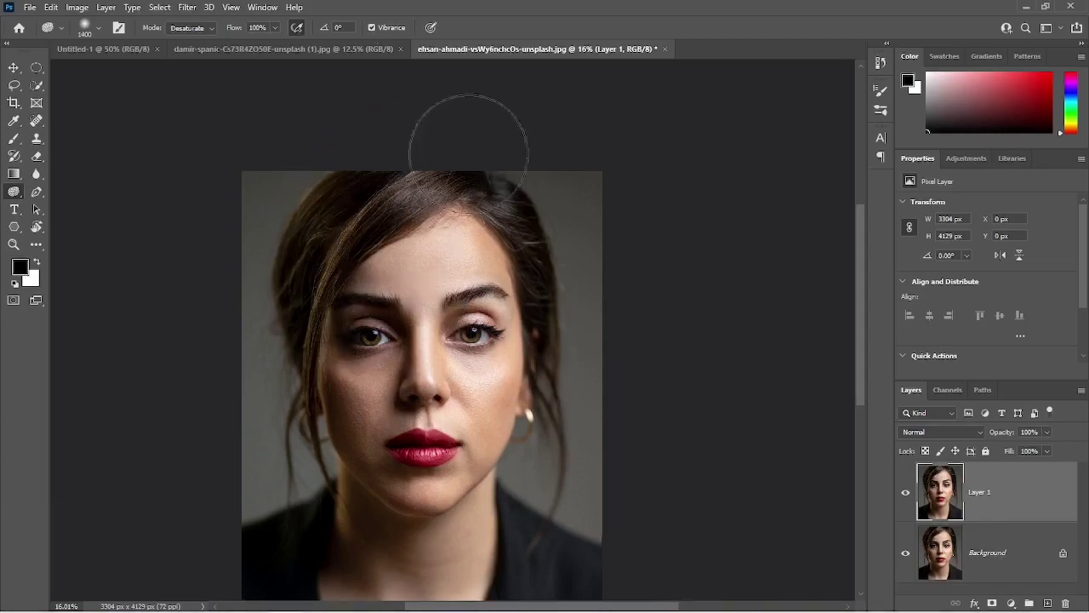
Enable pressure for size and desaturate the face, neck, hair and backdrop on Layer 1 with Vibrance on.
{"action": "left_click", "coordinate": [432, 28]}
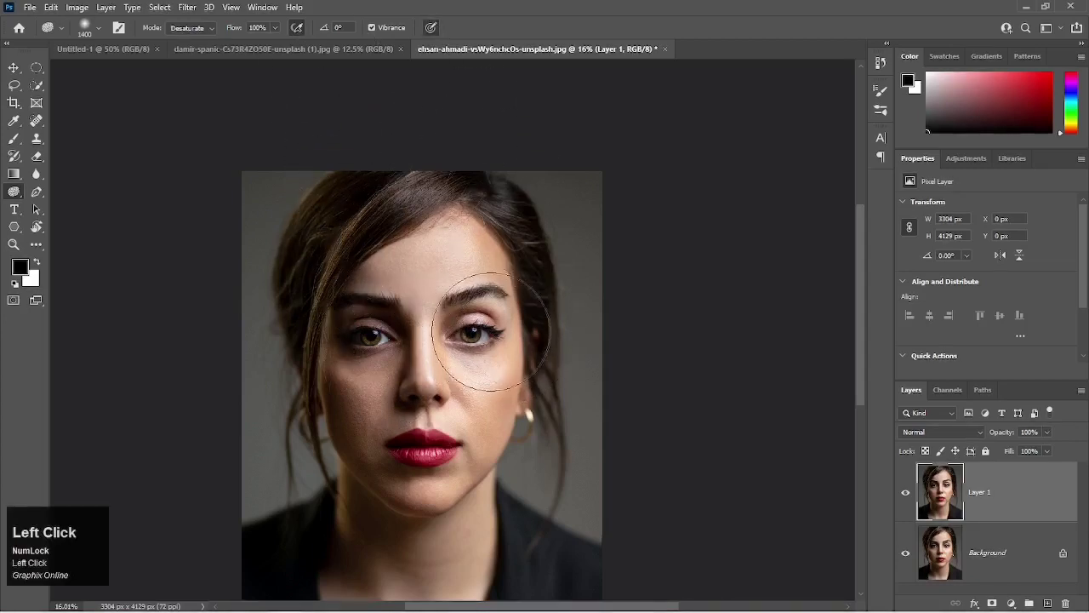
{"action": "mouse_move", "coordinate": [451, 283]}
{"action": "left_mouse_down"}
{"action": "mouse_move", "coordinate": [426, 266]}
{"action": "mouse_move", "coordinate": [342, 319]}
{"action": "mouse_move", "coordinate": [343, 395]}
{"action": "mouse_move", "coordinate": [364, 435]}
{"action": "mouse_move", "coordinate": [341, 336]}
{"action": "mouse_move", "coordinate": [369, 447]}
{"action": "left_mouse_up"}
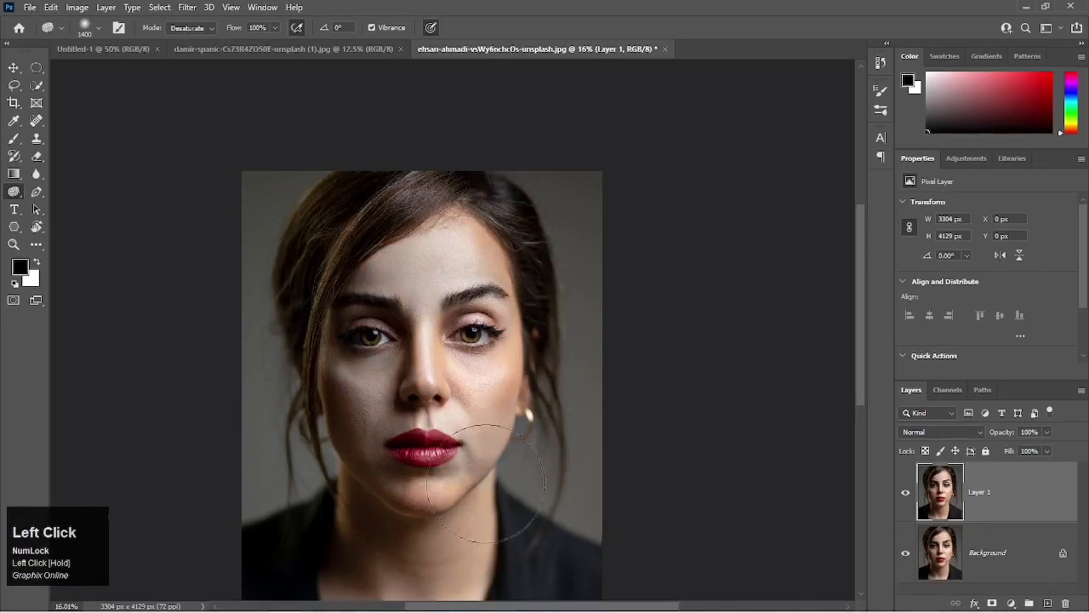
{"action": "mouse_move", "coordinate": [487, 482]}
{"action": "left_mouse_down"}
{"action": "mouse_move", "coordinate": [415, 487]}
{"action": "mouse_move", "coordinate": [473, 456]}
{"action": "mouse_move", "coordinate": [497, 358]}
{"action": "mouse_move", "coordinate": [491, 279]}
{"action": "mouse_move", "coordinate": [460, 232]}
{"action": "mouse_move", "coordinate": [500, 283]}
{"action": "mouse_move", "coordinate": [453, 249]}
{"action": "left_mouse_up"}
{"action": "mouse_move", "coordinate": [390, 322]}
{"action": "left_mouse_down"}
{"action": "mouse_move", "coordinate": [405, 356]}
{"action": "mouse_move", "coordinate": [392, 343]}
{"action": "mouse_move", "coordinate": [276, 418]}
{"action": "mouse_move", "coordinate": [313, 348]}
{"action": "mouse_move", "coordinate": [422, 306]}
{"action": "mouse_move", "coordinate": [528, 404]}
{"action": "mouse_move", "coordinate": [538, 491]}
{"action": "mouse_move", "coordinate": [477, 536]}
{"action": "mouse_move", "coordinate": [340, 539]}
{"action": "mouse_move", "coordinate": [424, 579]}
{"action": "mouse_move", "coordinate": [438, 553]}
{"action": "left_mouse_up"}
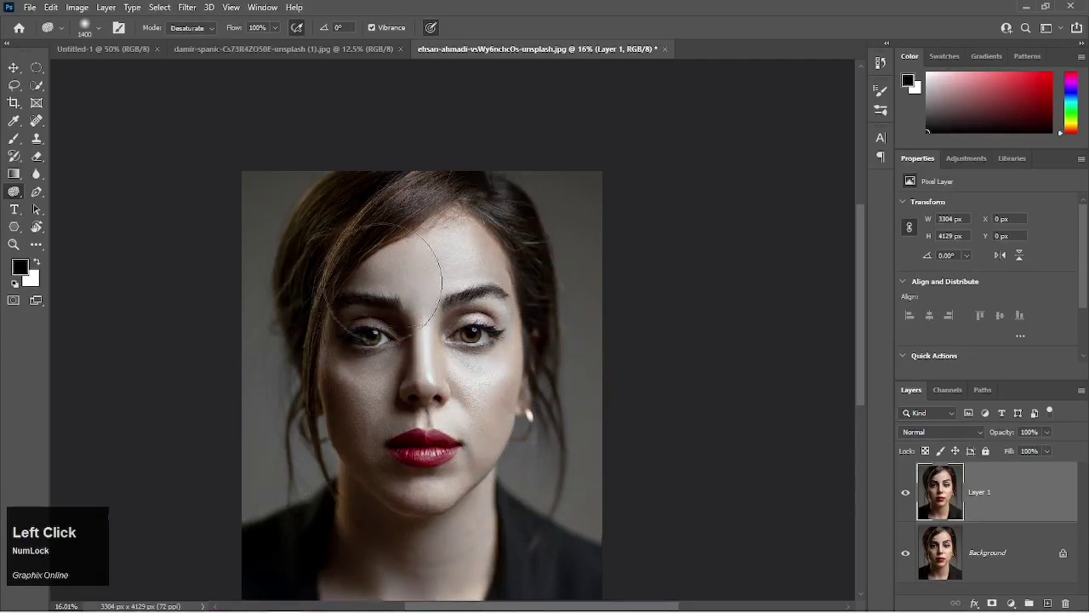
{"action": "mouse_move", "coordinate": [402, 533]}
{"action": "left_mouse_down"}
{"action": "mouse_move", "coordinate": [382, 539]}
{"action": "mouse_move", "coordinate": [323, 498]}
{"action": "mouse_move", "coordinate": [333, 547]}
{"action": "mouse_move", "coordinate": [429, 547]}
{"action": "mouse_move", "coordinate": [502, 474]}
{"action": "mouse_move", "coordinate": [547, 365]}
{"action": "mouse_move", "coordinate": [548, 383]}
{"action": "mouse_move", "coordinate": [478, 264]}
{"action": "mouse_move", "coordinate": [384, 250]}
{"action": "mouse_move", "coordinate": [328, 315]}
{"action": "mouse_move", "coordinate": [315, 384]}
{"action": "mouse_move", "coordinate": [319, 482]}
{"action": "mouse_move", "coordinate": [349, 591]}
{"action": "left_mouse_up"}
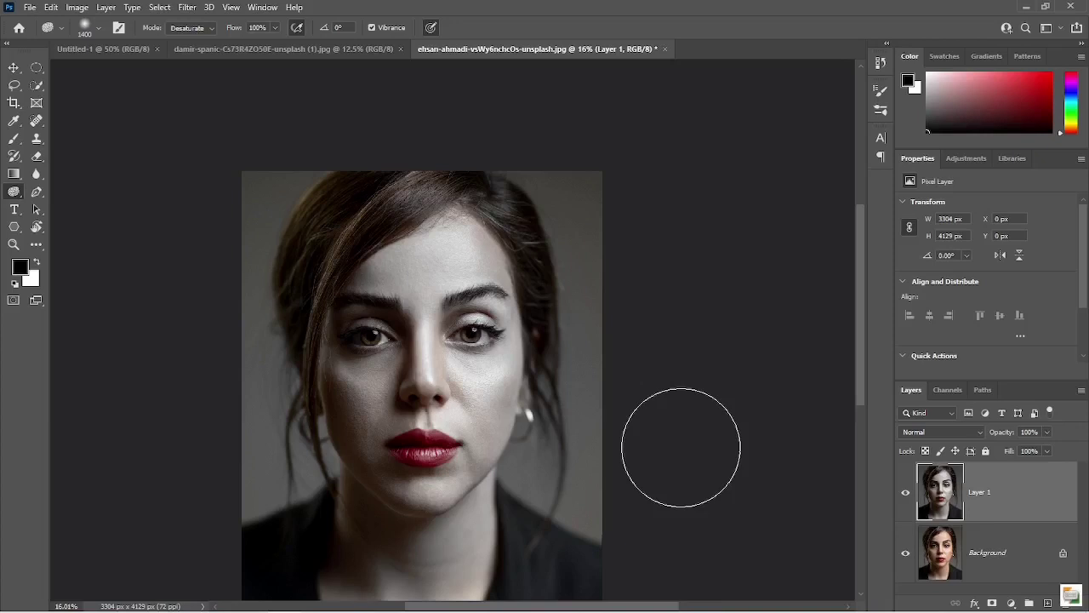
{"action": "mouse_move", "coordinate": [505, 400]}
{"action": "left_mouse_down"}
{"action": "mouse_move", "coordinate": [523, 438]}
{"action": "mouse_move", "coordinate": [534, 367]}
{"action": "mouse_move", "coordinate": [505, 285]}
{"action": "mouse_move", "coordinate": [403, 255]}
{"action": "mouse_move", "coordinate": [376, 295]}
{"action": "mouse_move", "coordinate": [365, 436]}
{"action": "mouse_move", "coordinate": [339, 404]}
{"action": "mouse_move", "coordinate": [335, 428]}
{"action": "mouse_move", "coordinate": [332, 408]}
{"action": "mouse_move", "coordinate": [365, 508]}
{"action": "mouse_move", "coordinate": [397, 546]}
{"action": "mouse_move", "coordinate": [422, 559]}
{"action": "mouse_move", "coordinate": [464, 551]}
{"action": "mouse_move", "coordinate": [460, 565]}
{"action": "mouse_move", "coordinate": [421, 576]}
{"action": "mouse_move", "coordinate": [355, 547]}
{"action": "mouse_move", "coordinate": [313, 449]}
{"action": "mouse_move", "coordinate": [310, 393]}
{"action": "mouse_move", "coordinate": [332, 282]}
{"action": "mouse_move", "coordinate": [374, 251]}
{"action": "mouse_move", "coordinate": [436, 242]}
{"action": "mouse_move", "coordinate": [497, 307]}
{"action": "mouse_move", "coordinate": [347, 293]}
{"action": "left_mouse_up"}
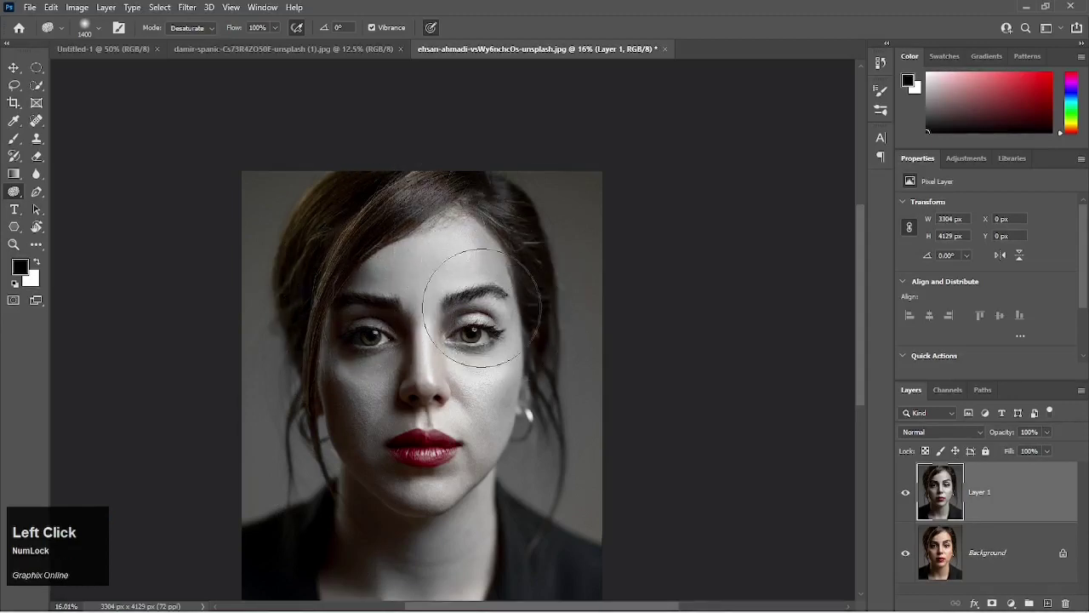
{"action": "left_click", "coordinate": [342, 221]}
{"action": "mouse_move", "coordinate": [342, 222]}
{"action": "left_mouse_down"}
{"action": "mouse_move", "coordinate": [313, 261]}
{"action": "mouse_move", "coordinate": [346, 193]}
{"action": "mouse_move", "coordinate": [306, 257]}
{"action": "mouse_move", "coordinate": [549, 289]}
{"action": "mouse_move", "coordinate": [453, 288]}
{"action": "mouse_move", "coordinate": [426, 271]}
{"action": "mouse_move", "coordinate": [459, 306]}
{"action": "mouse_move", "coordinate": [456, 371]}
{"action": "mouse_move", "coordinate": [474, 385]}
{"action": "mouse_move", "coordinate": [466, 334]}
{"action": "mouse_move", "coordinate": [396, 320]}
{"action": "mouse_move", "coordinate": [358, 383]}
{"action": "mouse_move", "coordinate": [357, 532]}
{"action": "mouse_move", "coordinate": [539, 489]}
{"action": "left_mouse_up"}
{"action": "mouse_move", "coordinate": [473, 313]}
{"action": "left_mouse_down"}
{"action": "mouse_move", "coordinate": [506, 374]}
{"action": "mouse_move", "coordinate": [496, 380]}
{"action": "mouse_move", "coordinate": [357, 361]}
{"action": "mouse_move", "coordinate": [322, 370]}
{"action": "mouse_move", "coordinate": [332, 325]}
{"action": "mouse_move", "coordinate": [393, 259]}
{"action": "mouse_move", "coordinate": [488, 266]}
{"action": "mouse_move", "coordinate": [517, 366]}
{"action": "mouse_move", "coordinate": [536, 524]}
{"action": "mouse_move", "coordinate": [477, 542]}
{"action": "left_mouse_up"}
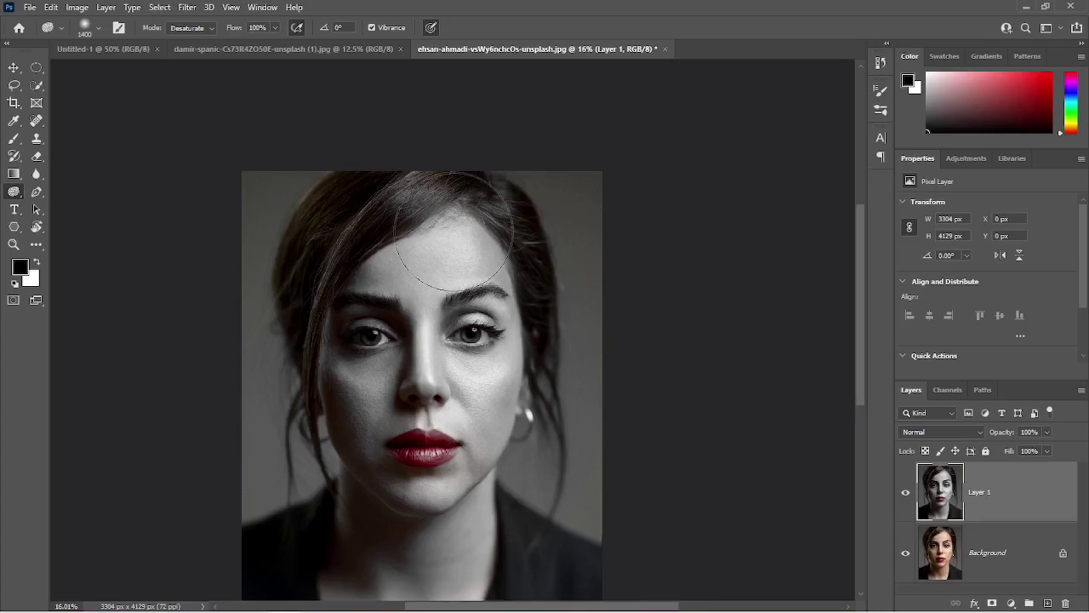
Turn off the Sponge's Vibrance option, duplicate the Background layer and hide Layer 1.
{"action": "left_click", "coordinate": [374, 29]}
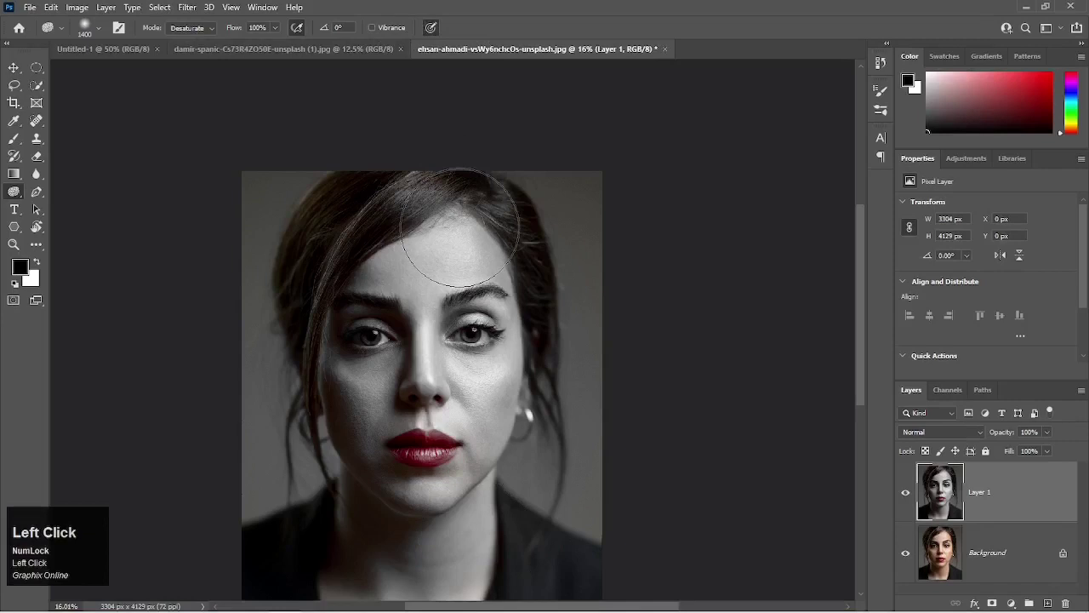
{"action": "left_click", "coordinate": [985, 547]}
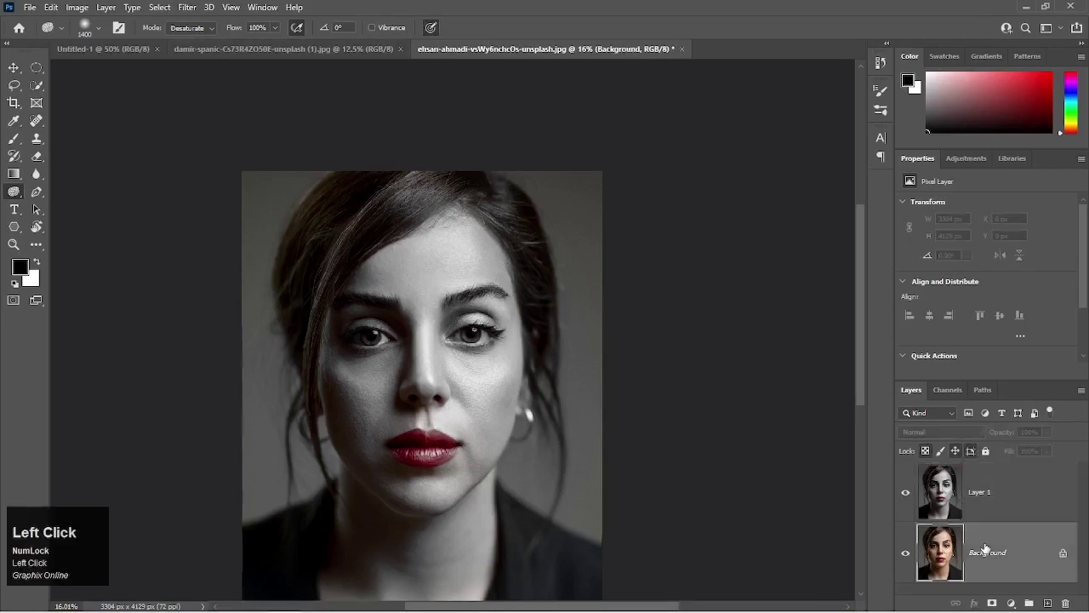
{"action": "key", "text": "ctrl+j"}
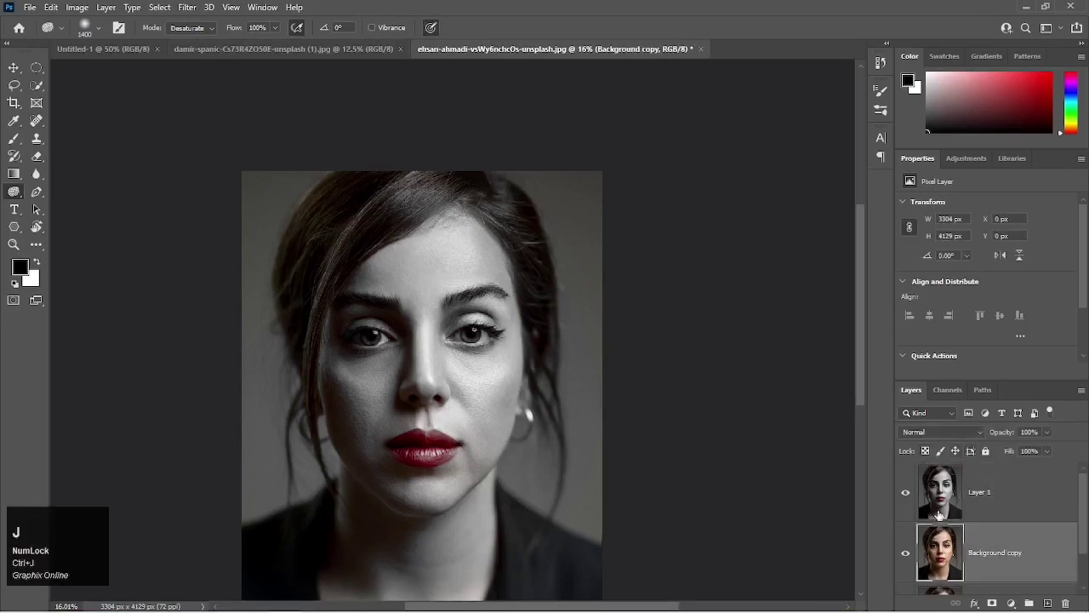
{"action": "left_click", "coordinate": [907, 495]}
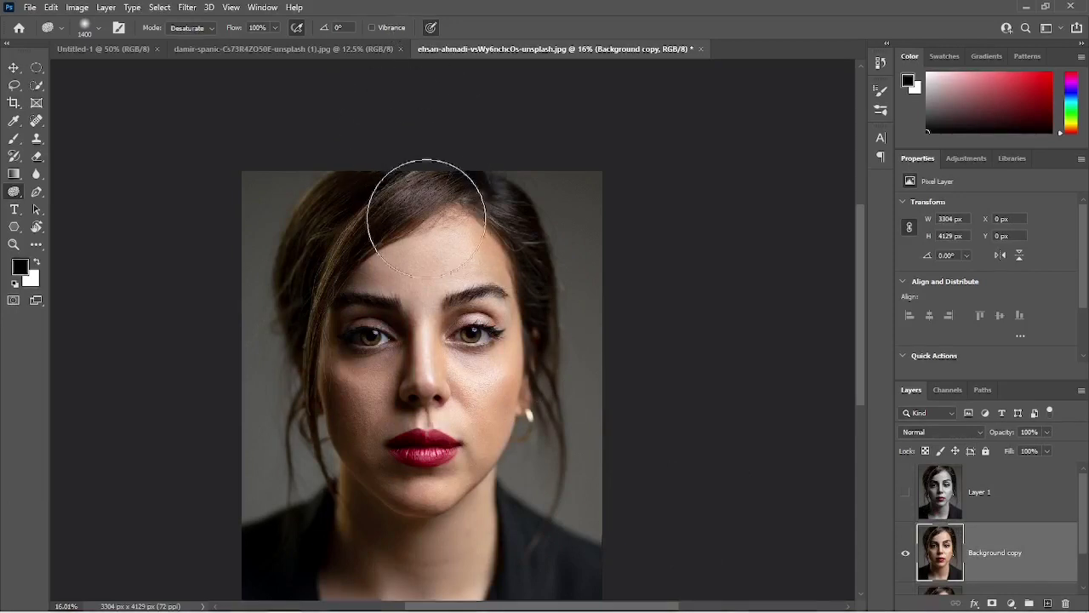
Desaturate the whole portrait, including the lips, neck and hair, on the Background copy with Vibrance off.
{"action": "mouse_move", "coordinate": [463, 255]}
{"action": "left_mouse_down"}
{"action": "mouse_move", "coordinate": [342, 303]}
{"action": "mouse_move", "coordinate": [351, 314]}
{"action": "mouse_move", "coordinate": [422, 276]}
{"action": "mouse_move", "coordinate": [371, 313]}
{"action": "mouse_move", "coordinate": [323, 397]}
{"action": "mouse_move", "coordinate": [358, 352]}
{"action": "mouse_move", "coordinate": [347, 454]}
{"action": "mouse_move", "coordinate": [368, 498]}
{"action": "left_mouse_up"}
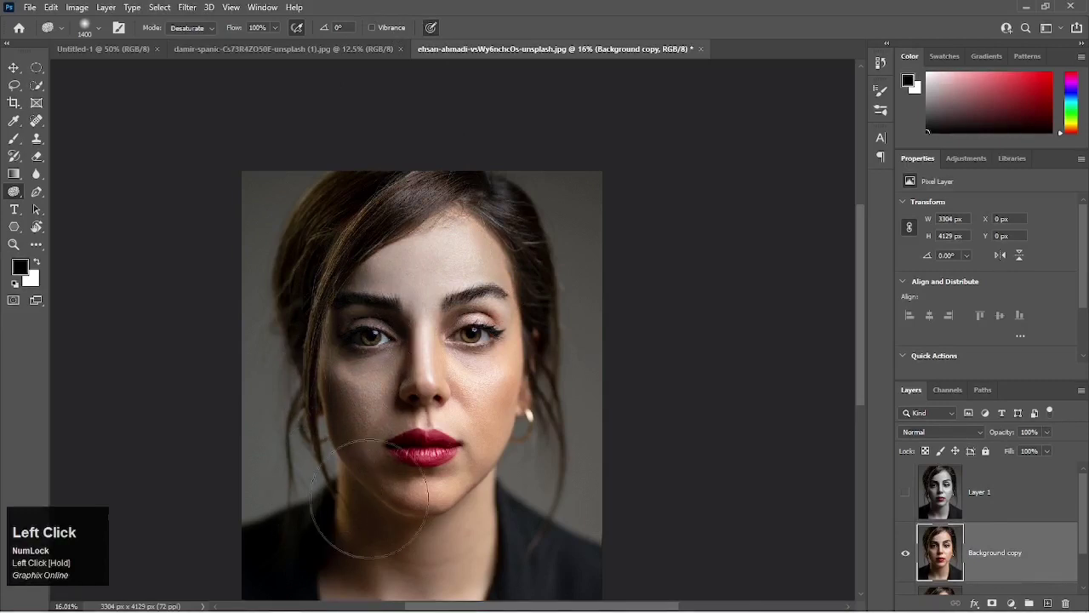
{"action": "mouse_move", "coordinate": [507, 404]}
{"action": "left_mouse_down"}
{"action": "mouse_move", "coordinate": [499, 243]}
{"action": "mouse_move", "coordinate": [471, 213]}
{"action": "mouse_move", "coordinate": [507, 260]}
{"action": "mouse_move", "coordinate": [525, 370]}
{"action": "mouse_move", "coordinate": [491, 257]}
{"action": "mouse_move", "coordinate": [422, 333]}
{"action": "mouse_move", "coordinate": [422, 358]}
{"action": "mouse_move", "coordinate": [421, 346]}
{"action": "mouse_move", "coordinate": [389, 372]}
{"action": "mouse_move", "coordinate": [352, 374]}
{"action": "mouse_move", "coordinate": [309, 420]}
{"action": "mouse_move", "coordinate": [374, 279]}
{"action": "left_mouse_up"}
{"action": "mouse_move", "coordinate": [366, 285]}
{"action": "left_mouse_down"}
{"action": "mouse_move", "coordinate": [330, 297]}
{"action": "mouse_move", "coordinate": [317, 450]}
{"action": "mouse_move", "coordinate": [327, 430]}
{"action": "mouse_move", "coordinate": [317, 403]}
{"action": "mouse_move", "coordinate": [335, 360]}
{"action": "left_mouse_up"}
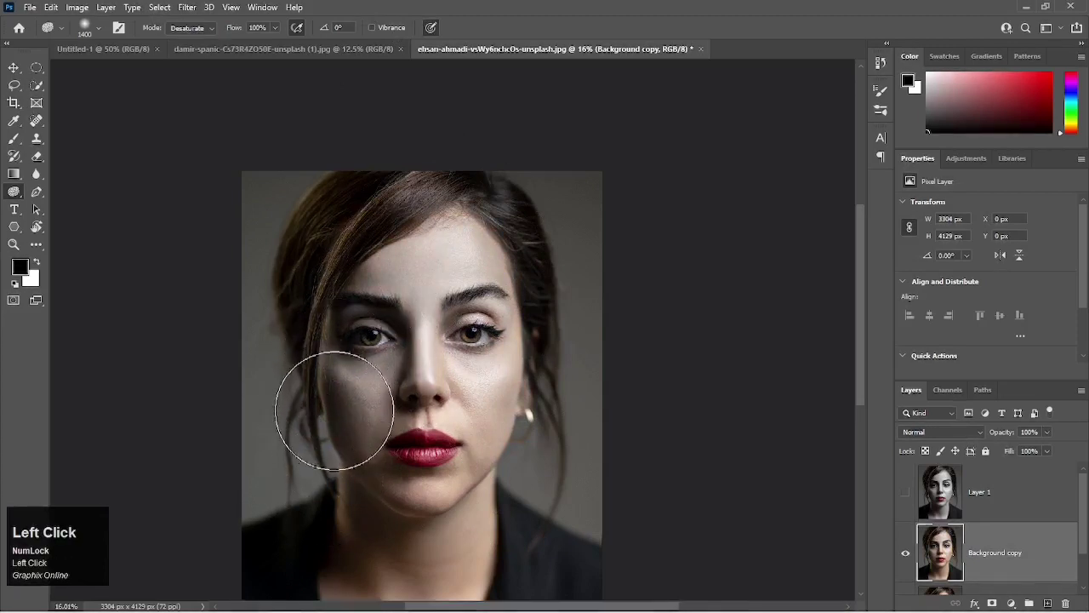
{"action": "mouse_move", "coordinate": [333, 417]}
{"action": "left_mouse_down"}
{"action": "mouse_move", "coordinate": [329, 490]}
{"action": "mouse_move", "coordinate": [358, 512]}
{"action": "mouse_move", "coordinate": [441, 529]}
{"action": "mouse_move", "coordinate": [500, 524]}
{"action": "mouse_move", "coordinate": [525, 395]}
{"action": "mouse_move", "coordinate": [531, 380]}
{"action": "mouse_move", "coordinate": [519, 451]}
{"action": "mouse_move", "coordinate": [496, 487]}
{"action": "mouse_move", "coordinate": [548, 390]}
{"action": "mouse_move", "coordinate": [526, 468]}
{"action": "mouse_move", "coordinate": [468, 521]}
{"action": "mouse_move", "coordinate": [374, 529]}
{"action": "mouse_move", "coordinate": [347, 510]}
{"action": "mouse_move", "coordinate": [341, 474]}
{"action": "mouse_move", "coordinate": [426, 447]}
{"action": "left_mouse_up"}
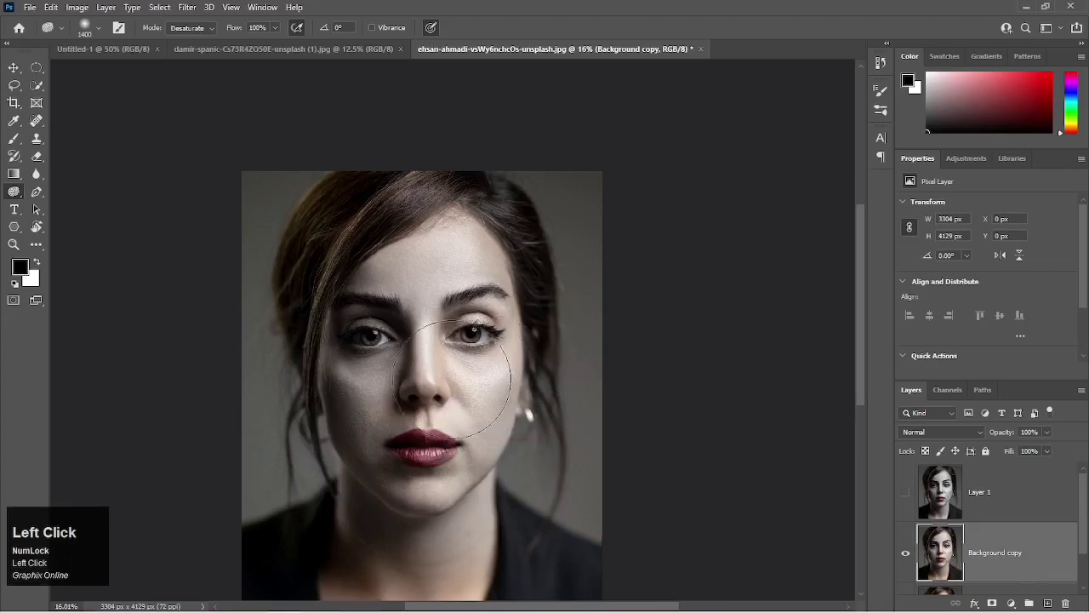
{"action": "mouse_move", "coordinate": [398, 379]}
{"action": "left_mouse_down"}
{"action": "mouse_move", "coordinate": [352, 381]}
{"action": "mouse_move", "coordinate": [417, 376]}
{"action": "mouse_move", "coordinate": [484, 402]}
{"action": "left_mouse_up"}
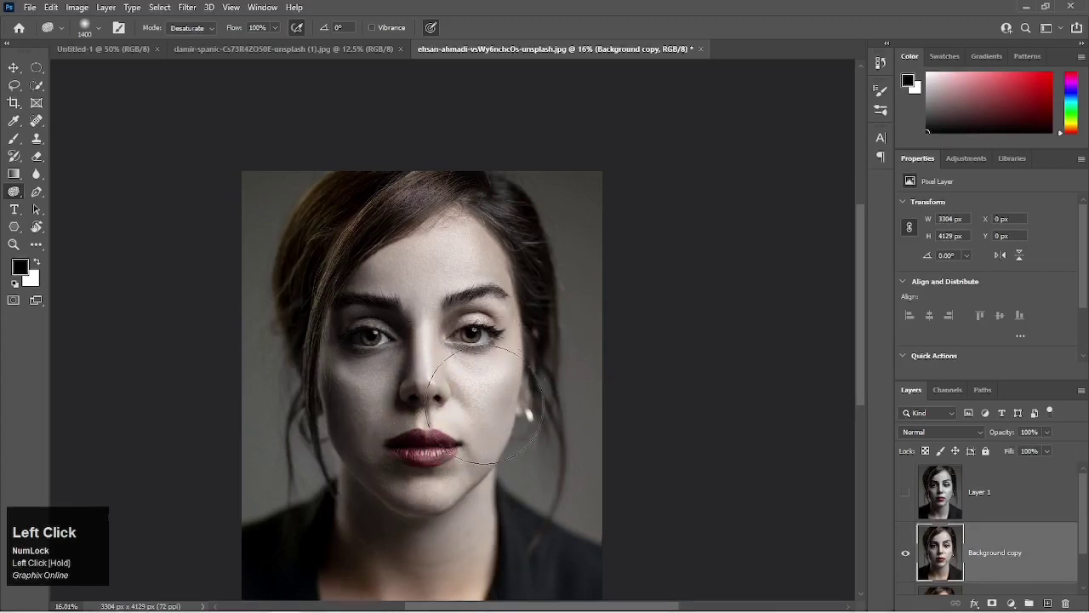
{"action": "mouse_move", "coordinate": [359, 400]}
{"action": "left_mouse_down"}
{"action": "mouse_move", "coordinate": [315, 430]}
{"action": "mouse_move", "coordinate": [322, 474]}
{"action": "mouse_move", "coordinate": [354, 509]}
{"action": "mouse_move", "coordinate": [420, 532]}
{"action": "left_mouse_up"}
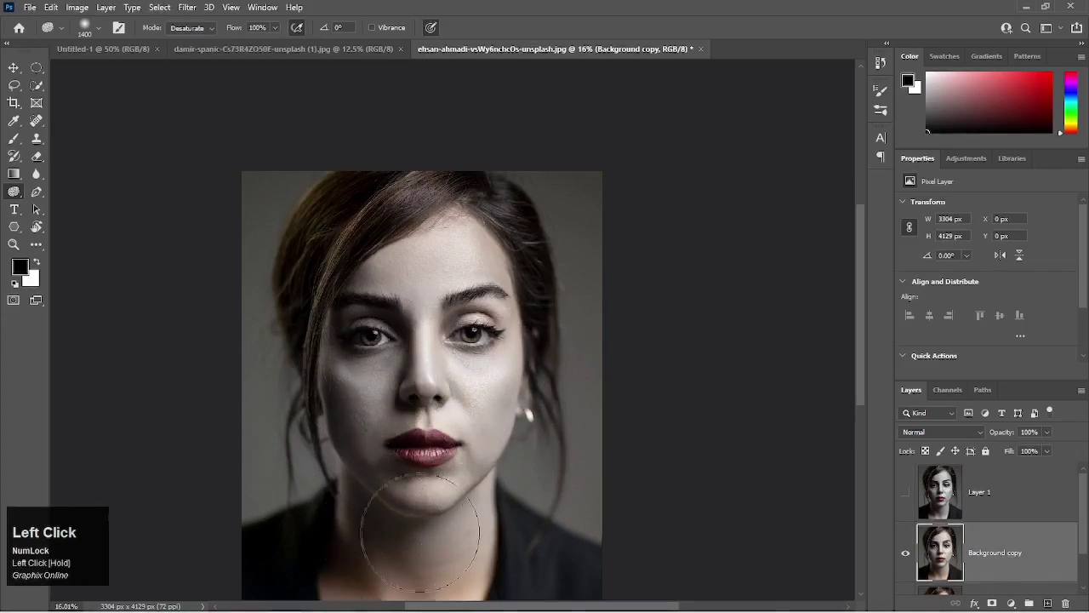
{"action": "mouse_move", "coordinate": [568, 347]}
{"action": "left_mouse_down"}
{"action": "mouse_move", "coordinate": [496, 246]}
{"action": "mouse_move", "coordinate": [399, 227]}
{"action": "mouse_move", "coordinate": [438, 232]}
{"action": "mouse_move", "coordinate": [487, 263]}
{"action": "mouse_move", "coordinate": [466, 219]}
{"action": "mouse_move", "coordinate": [379, 261]}
{"action": "mouse_move", "coordinate": [344, 298]}
{"action": "mouse_move", "coordinate": [454, 238]}
{"action": "mouse_move", "coordinate": [498, 277]}
{"action": "mouse_move", "coordinate": [510, 378]}
{"action": "left_mouse_up"}
{"action": "mouse_move", "coordinate": [509, 311]}
{"action": "left_mouse_down"}
{"action": "mouse_move", "coordinate": [507, 364]}
{"action": "mouse_move", "coordinate": [401, 254]}
{"action": "mouse_move", "coordinate": [338, 528]}
{"action": "mouse_move", "coordinate": [389, 584]}
{"action": "mouse_move", "coordinate": [462, 547]}
{"action": "mouse_move", "coordinate": [341, 539]}
{"action": "mouse_move", "coordinate": [343, 577]}
{"action": "mouse_move", "coordinate": [337, 554]}
{"action": "mouse_move", "coordinate": [362, 570]}
{"action": "mouse_move", "coordinate": [476, 571]}
{"action": "mouse_move", "coordinate": [522, 547]}
{"action": "mouse_move", "coordinate": [326, 542]}
{"action": "mouse_move", "coordinate": [328, 559]}
{"action": "mouse_move", "coordinate": [479, 545]}
{"action": "mouse_move", "coordinate": [348, 536]}
{"action": "mouse_move", "coordinate": [348, 555]}
{"action": "mouse_move", "coordinate": [462, 539]}
{"action": "mouse_move", "coordinate": [476, 517]}
{"action": "mouse_move", "coordinate": [468, 466]}
{"action": "left_mouse_up"}
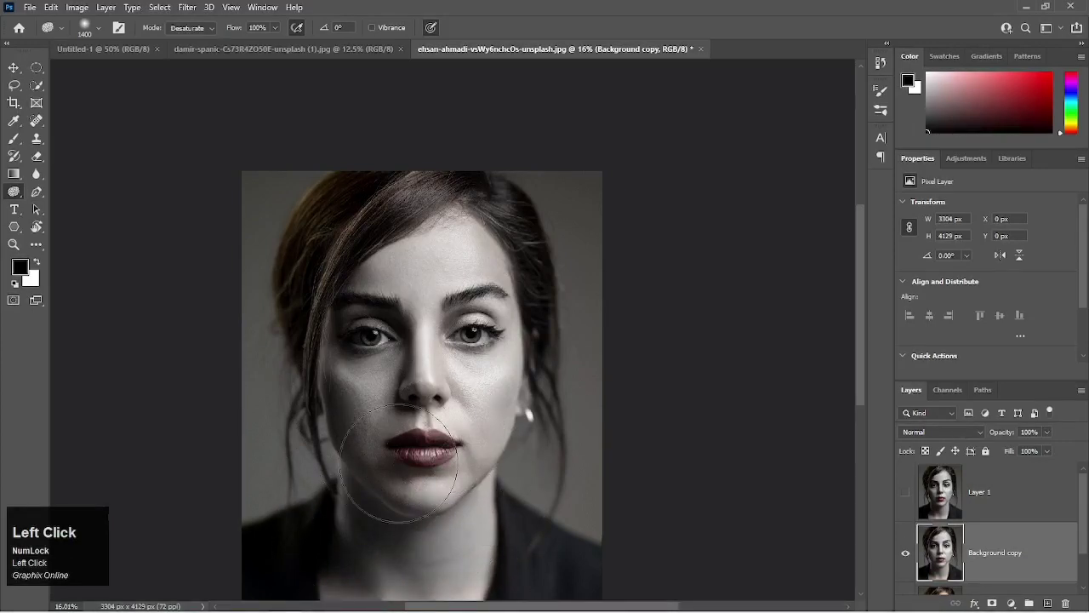
{"action": "mouse_move", "coordinate": [399, 463]}
{"action": "left_mouse_down"}
{"action": "mouse_move", "coordinate": [436, 432]}
{"action": "mouse_move", "coordinate": [417, 452]}
{"action": "mouse_move", "coordinate": [430, 446]}
{"action": "mouse_move", "coordinate": [420, 469]}
{"action": "mouse_move", "coordinate": [448, 527]}
{"action": "mouse_move", "coordinate": [458, 490]}
{"action": "mouse_move", "coordinate": [430, 471]}
{"action": "left_mouse_up"}
{"action": "left_click_drag", "start_coordinate": [344, 549], "coordinate": [347, 563]}
Show Layer 1 again to compare its lips and skin with the Background copy.
{"action": "scroll", "coordinate": [1041, 508], "scroll_direction": "down", "scroll_amount": 1}
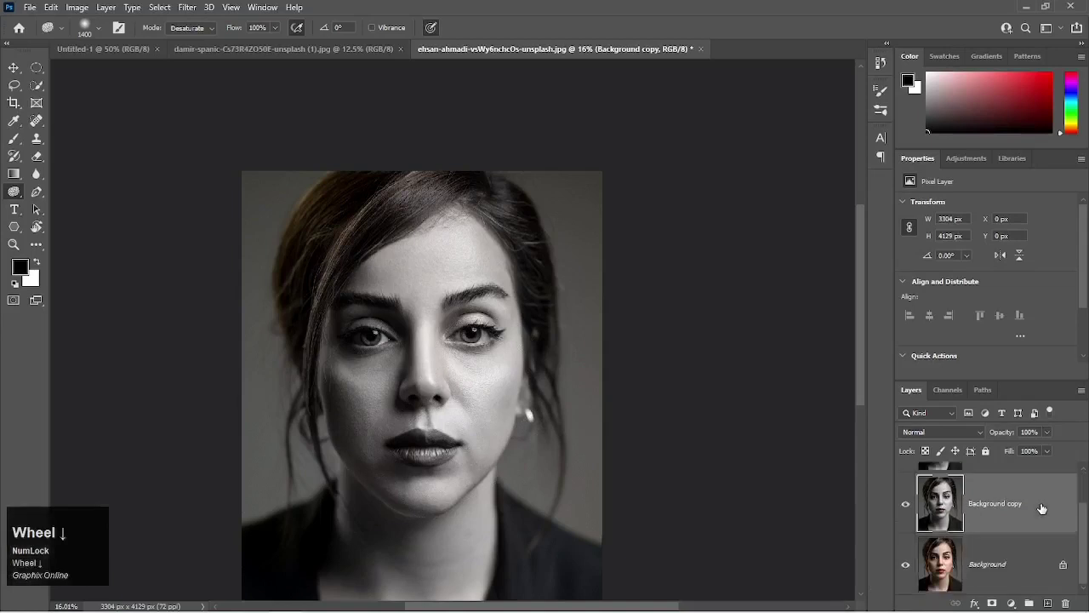
{"action": "scroll", "coordinate": [1041, 508], "scroll_direction": "up", "scroll_amount": 1}
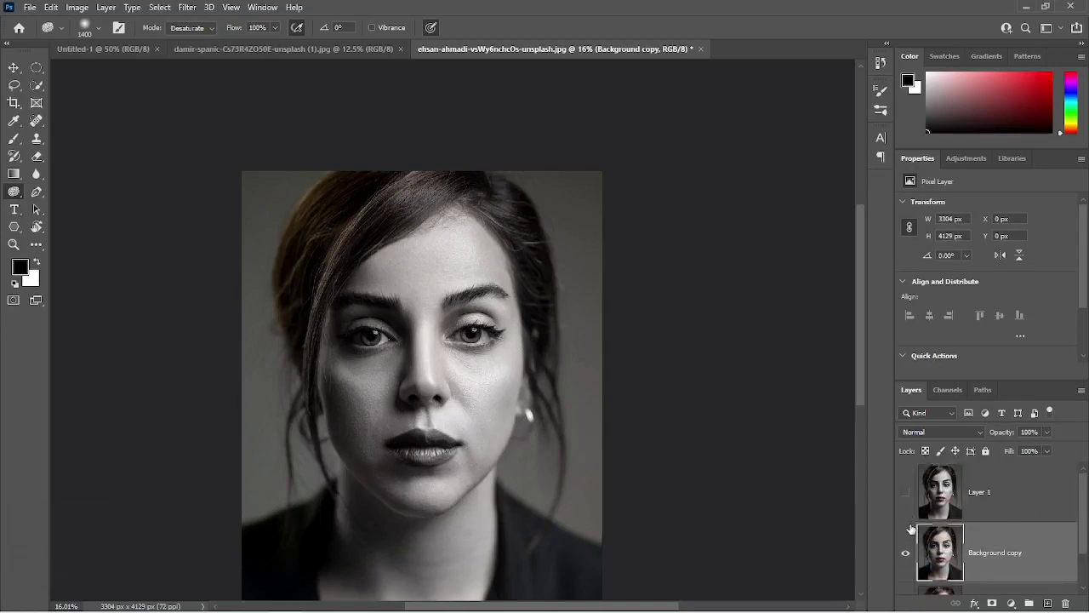
{"action": "left_click", "coordinate": [906, 493]}
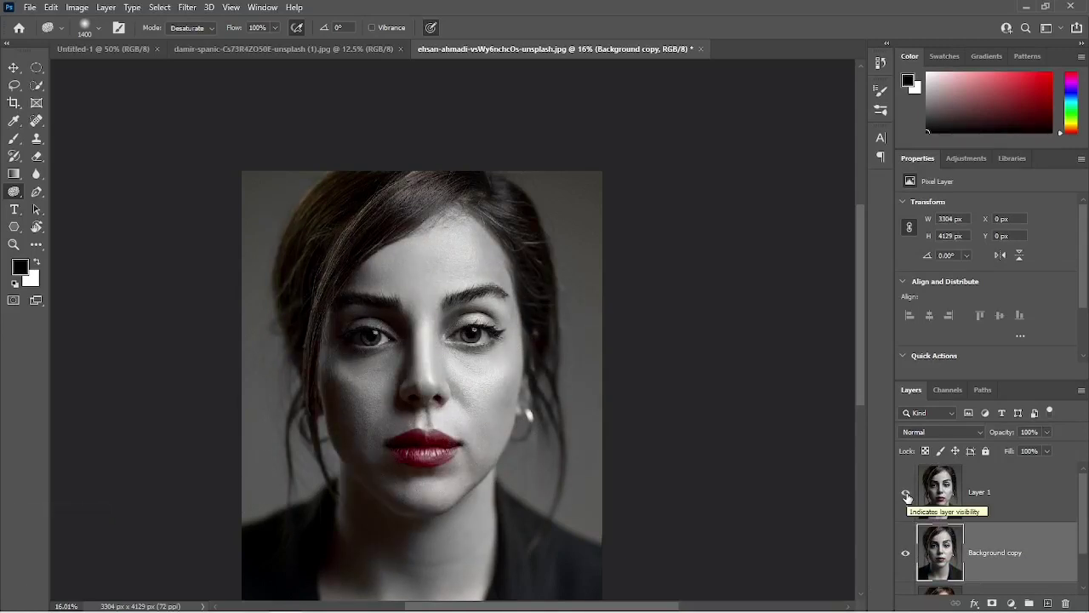
{"action": "left_click", "coordinate": [425, 461]}
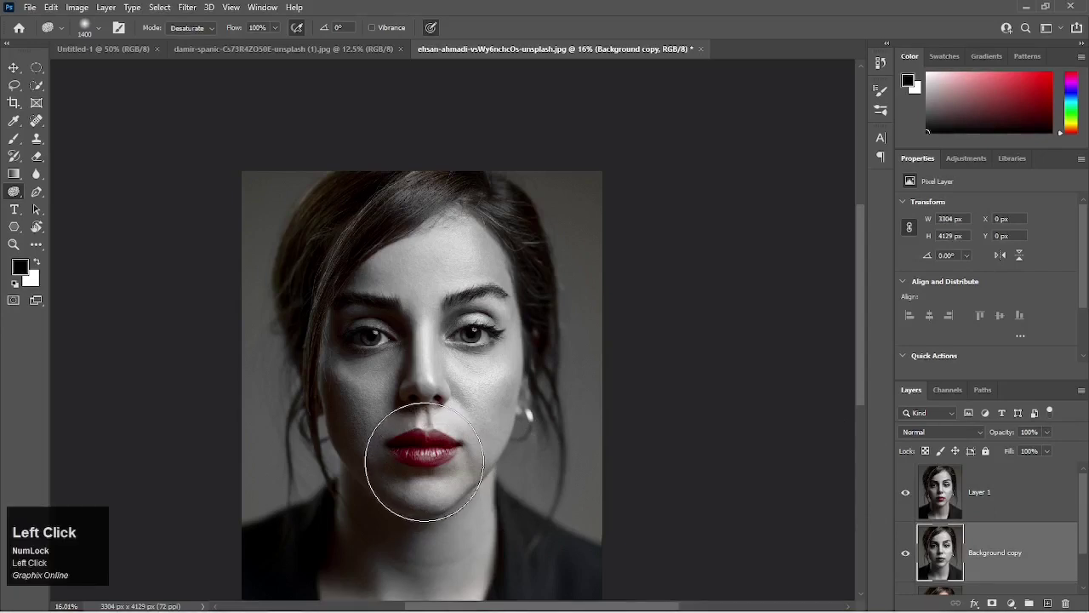
{"action": "mouse_move", "coordinate": [423, 461]}
{"action": "left_mouse_down"}
{"action": "mouse_move", "coordinate": [391, 448]}
{"action": "mouse_move", "coordinate": [408, 451]}
{"action": "mouse_move", "coordinate": [414, 429]}
{"action": "mouse_move", "coordinate": [398, 436]}
{"action": "mouse_move", "coordinate": [414, 205]}
{"action": "left_mouse_up"}
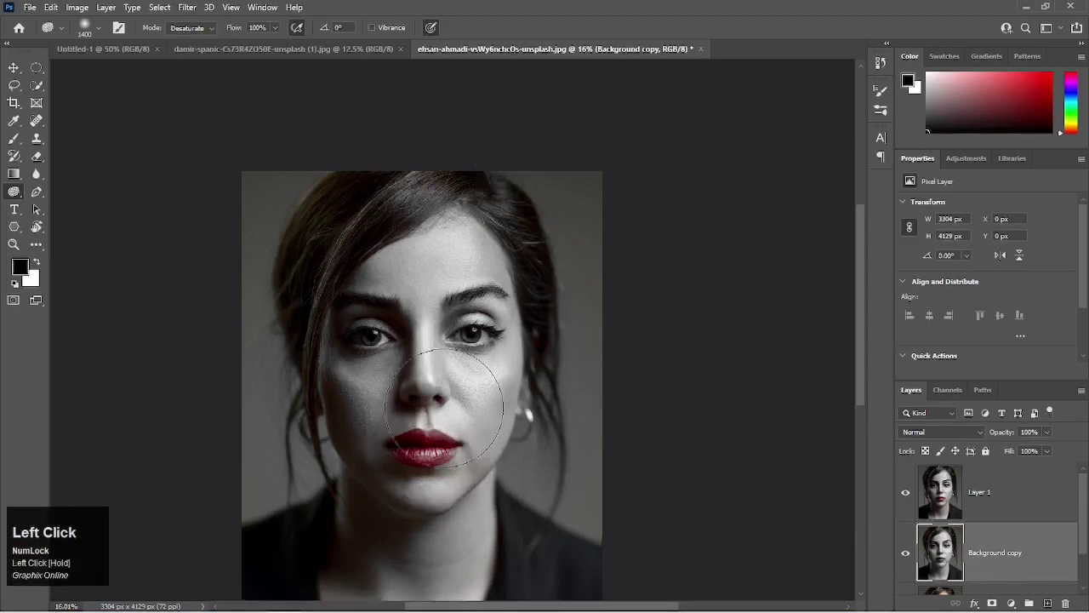
Turn the Sponge's Vibrance back on and switch Layer 1 off and on for comparison with the Background copy.
{"action": "left_click", "coordinate": [372, 27]}
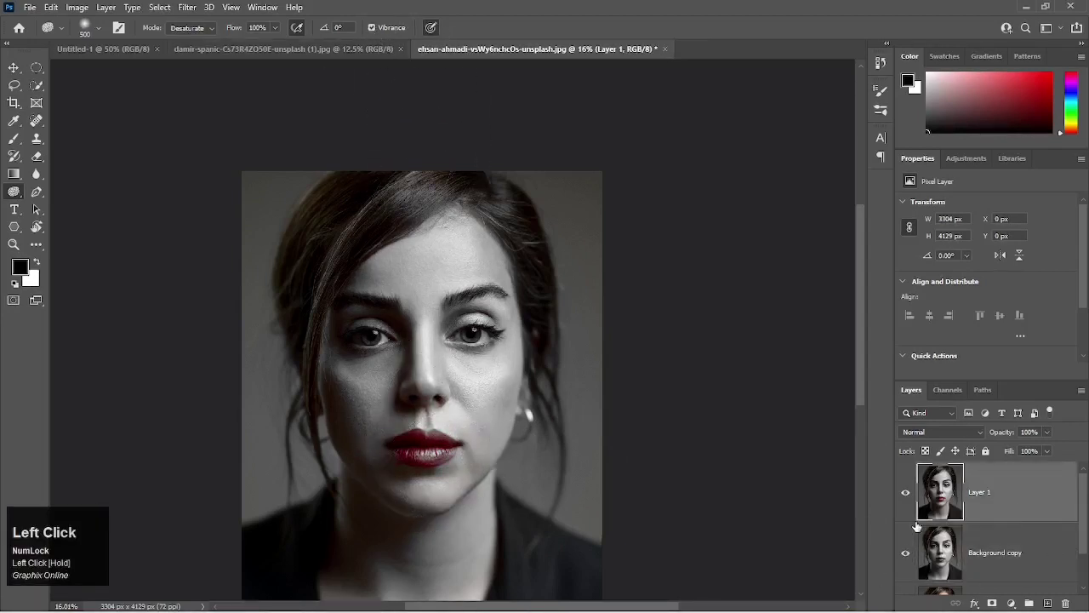
{"action": "left_click", "coordinate": [907, 494]}
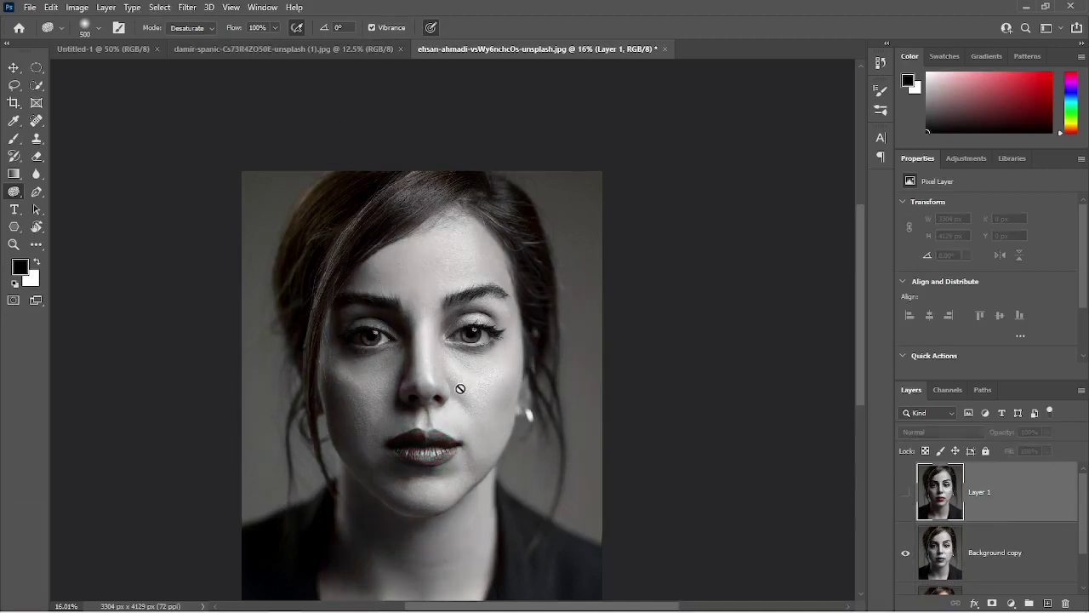
{"action": "left_click", "coordinate": [372, 27]}
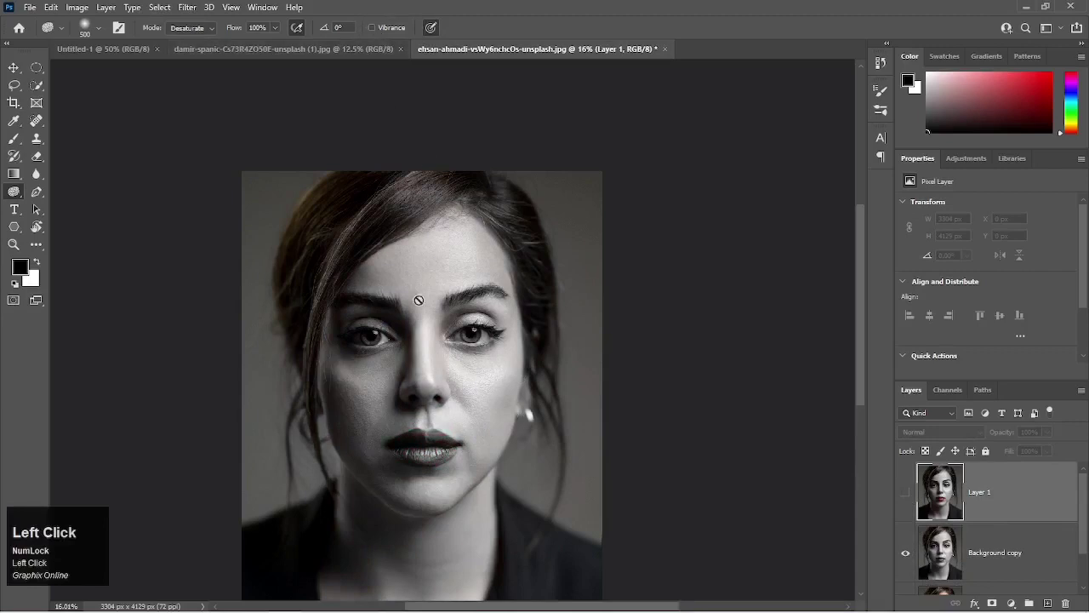
{"action": "left_click", "coordinate": [907, 495]}
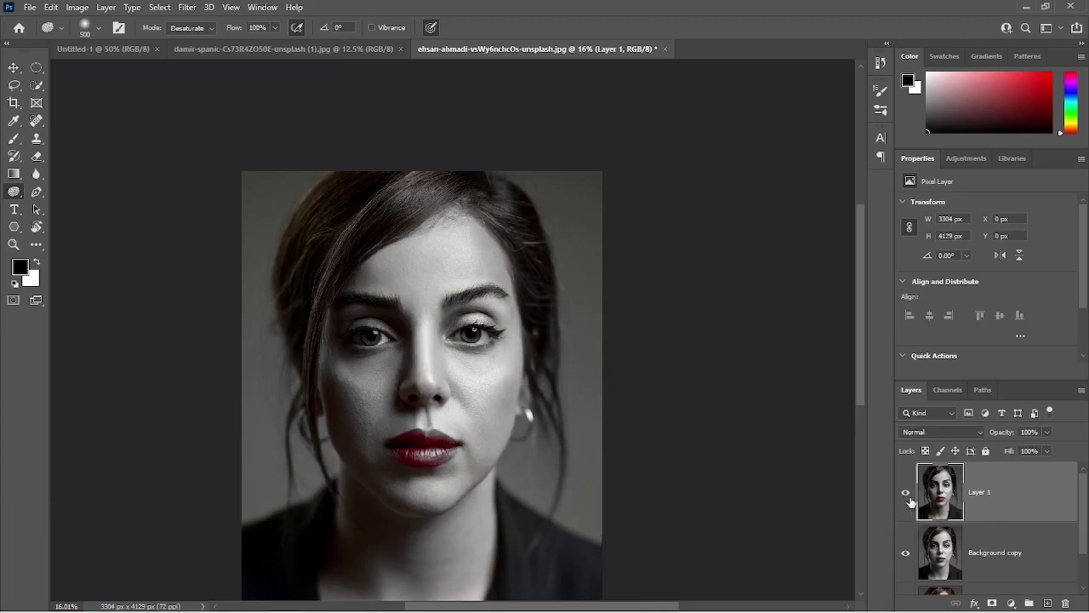
Switch to the bodybuilder photo and set up the Dodge tool with its range on Shadows.
{"action": "left_click", "coordinate": [329, 51]}
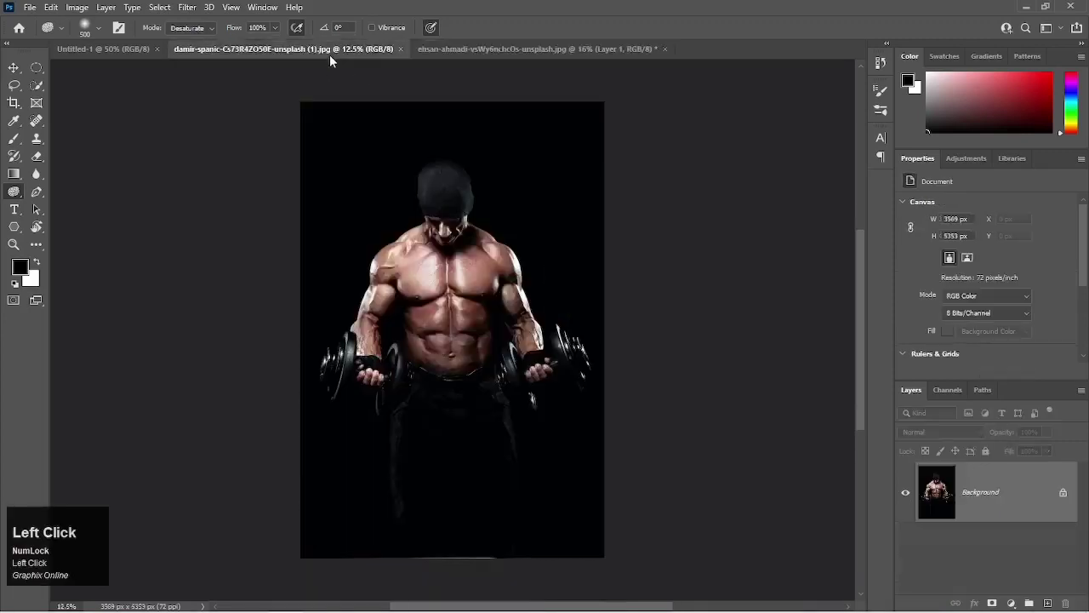
{"action": "scroll", "coordinate": [442, 343], "scroll_direction": "up", "scroll_amount": 3, "text": "alt"}
{"action": "scroll", "coordinate": [442, 343], "scroll_direction": "up", "scroll_amount": 2, "text": "alt"}
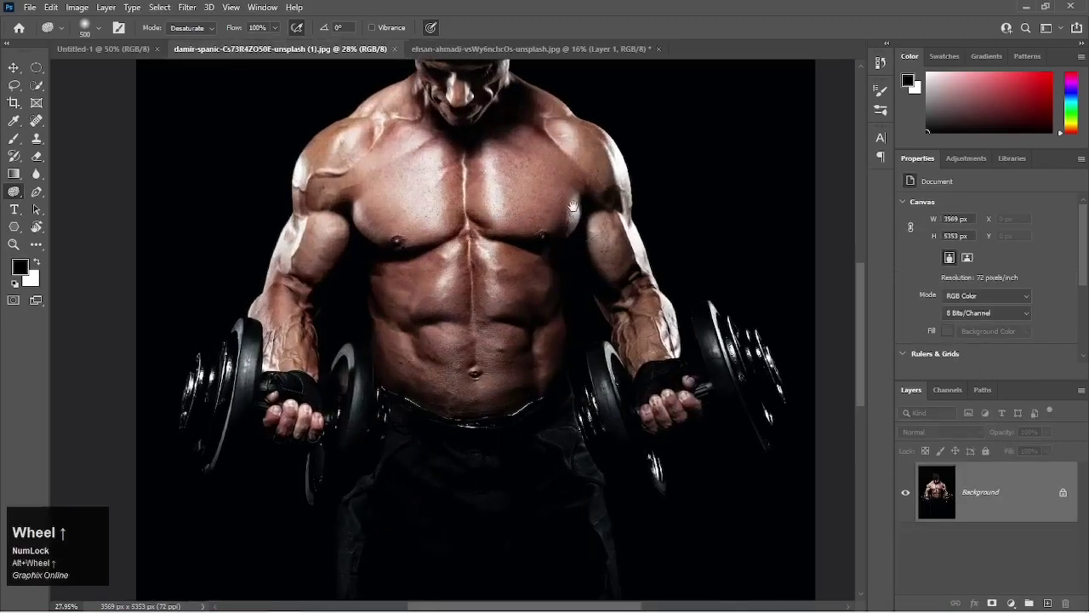
{"action": "left_click_drag", "start_coordinate": [574, 225], "coordinate": [529, 328]}
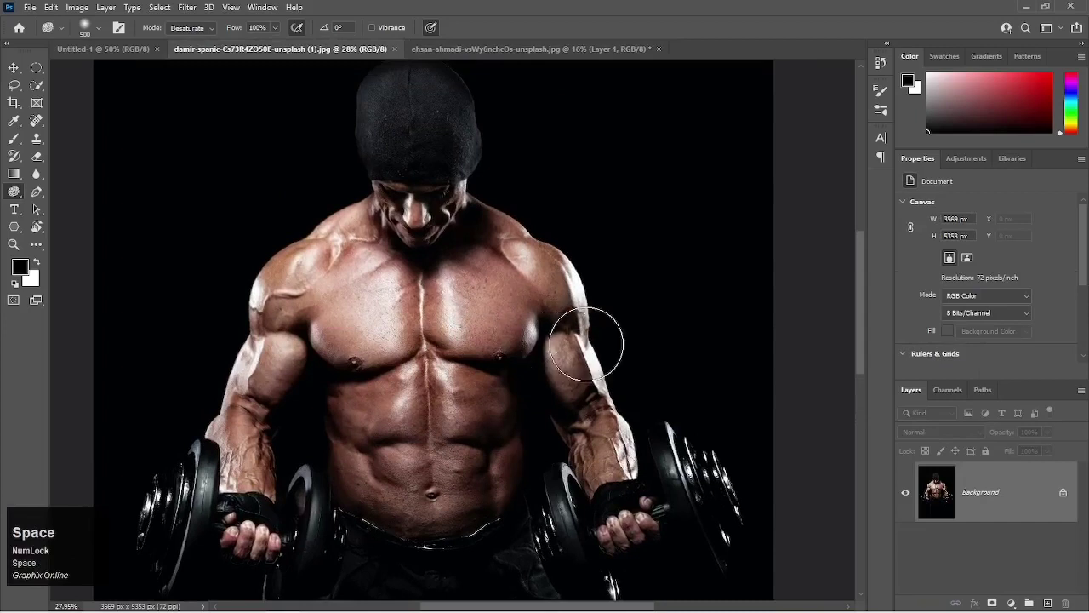
{"action": "scroll", "coordinate": [504, 401], "scroll_direction": "up", "scroll_amount": 3, "text": "alt"}
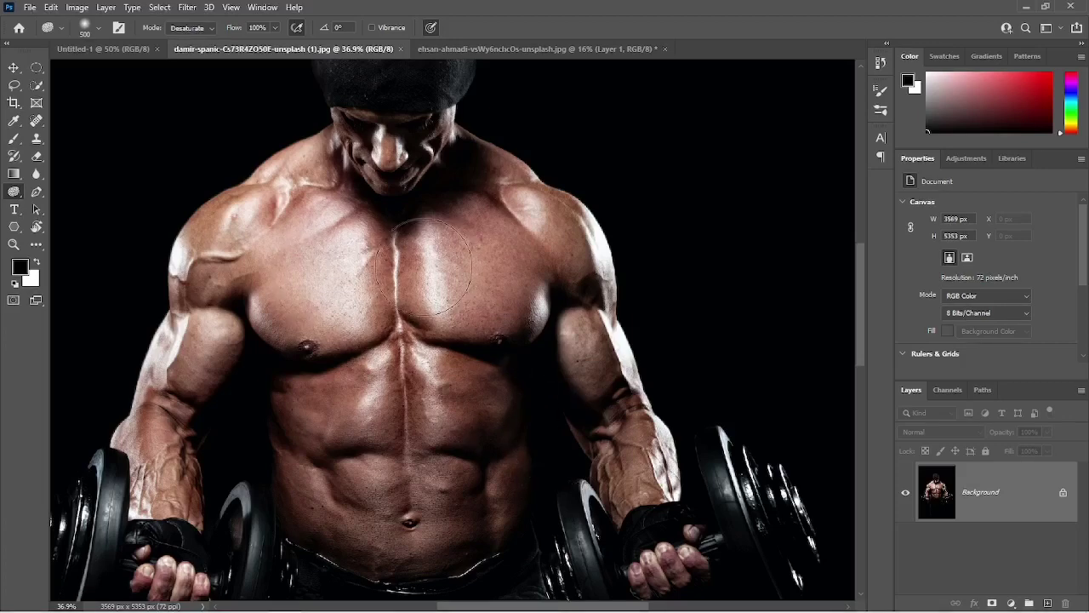
{"action": "scroll", "coordinate": [419, 281], "scroll_direction": "up", "scroll_amount": 1, "text": "alt"}
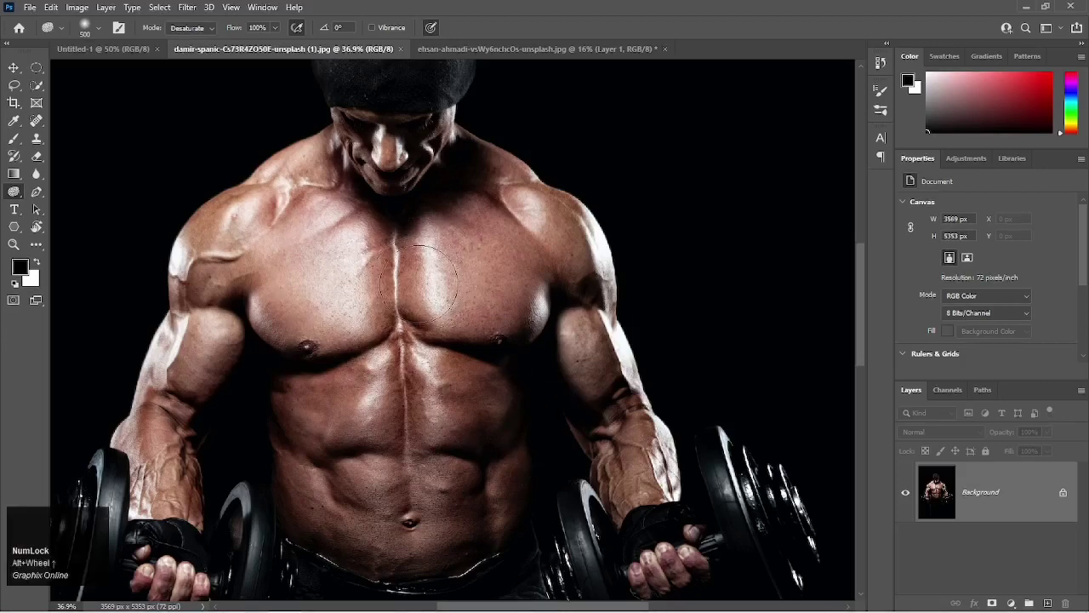
{"action": "left_click", "coordinate": [189, 27]}
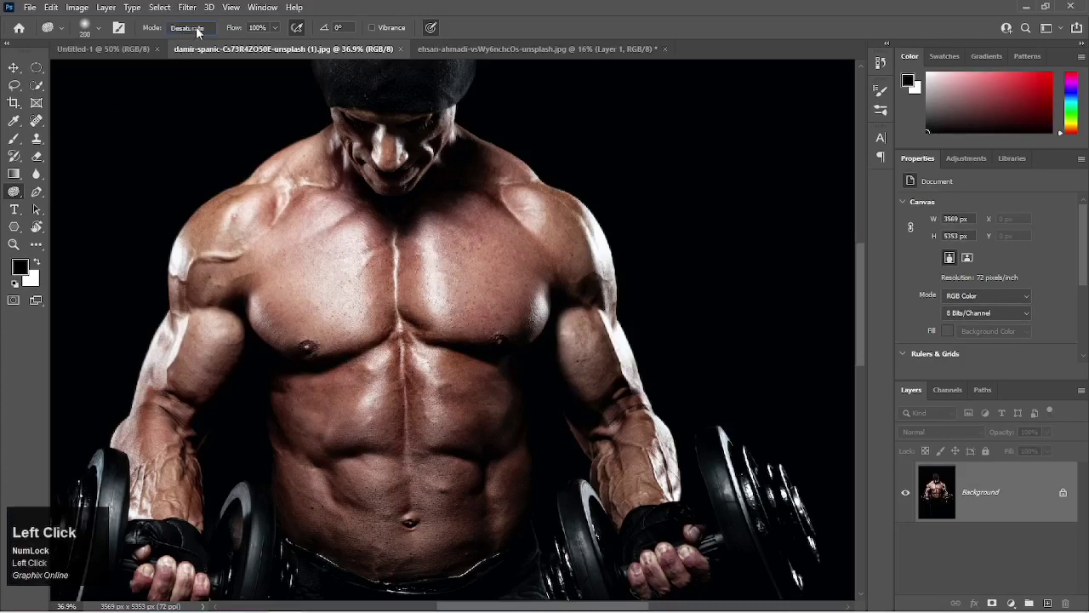
{"action": "left_click", "coordinate": [55, 192]}
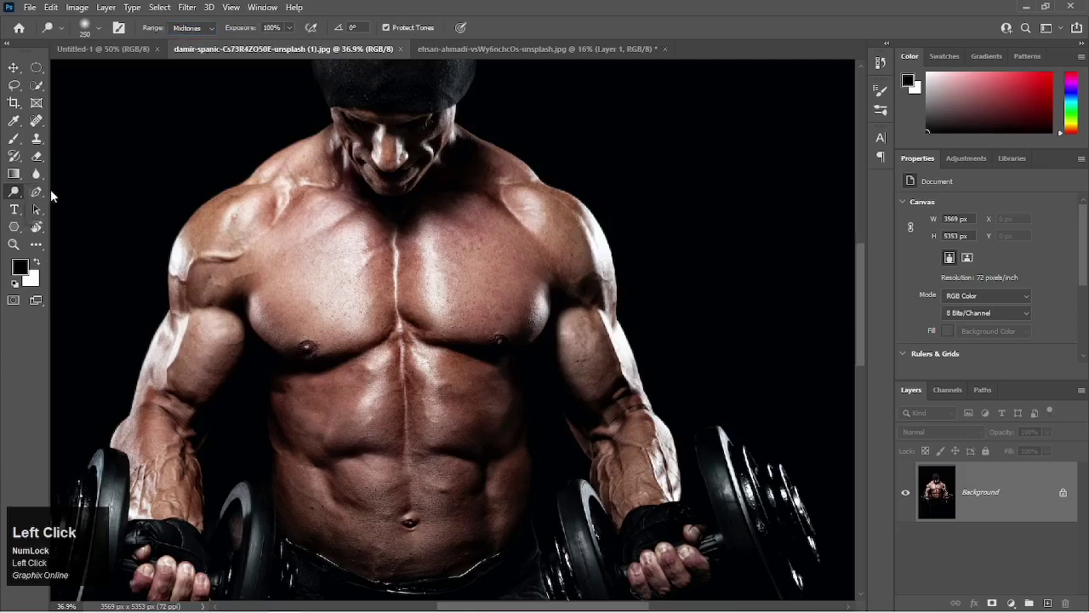
{"action": "left_click", "coordinate": [190, 29]}
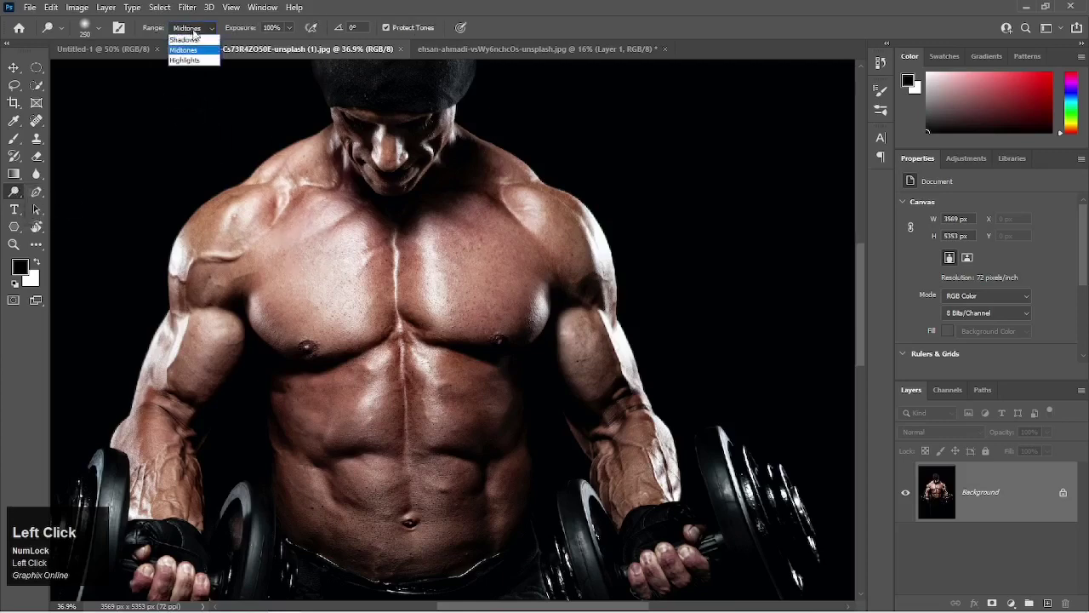
{"action": "left_click", "coordinate": [196, 40]}
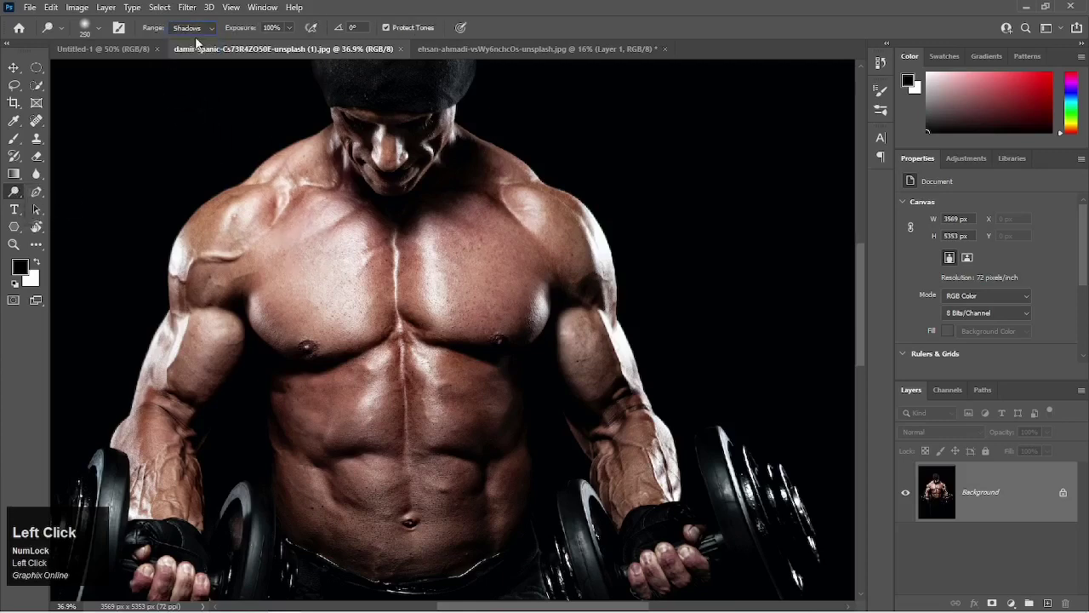
Reduce the Dodge tool's brush size to 90 px.
{"action": "right_click", "coordinate": [391, 256]}
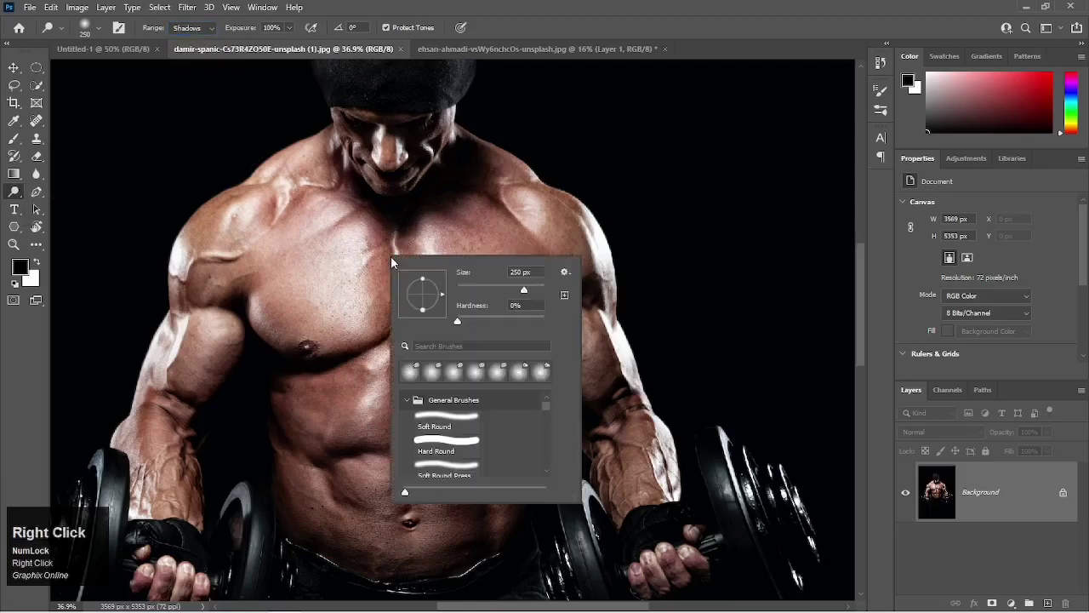
{"action": "left_click", "coordinate": [513, 292]}
{"action": "key", "text": "Return"}
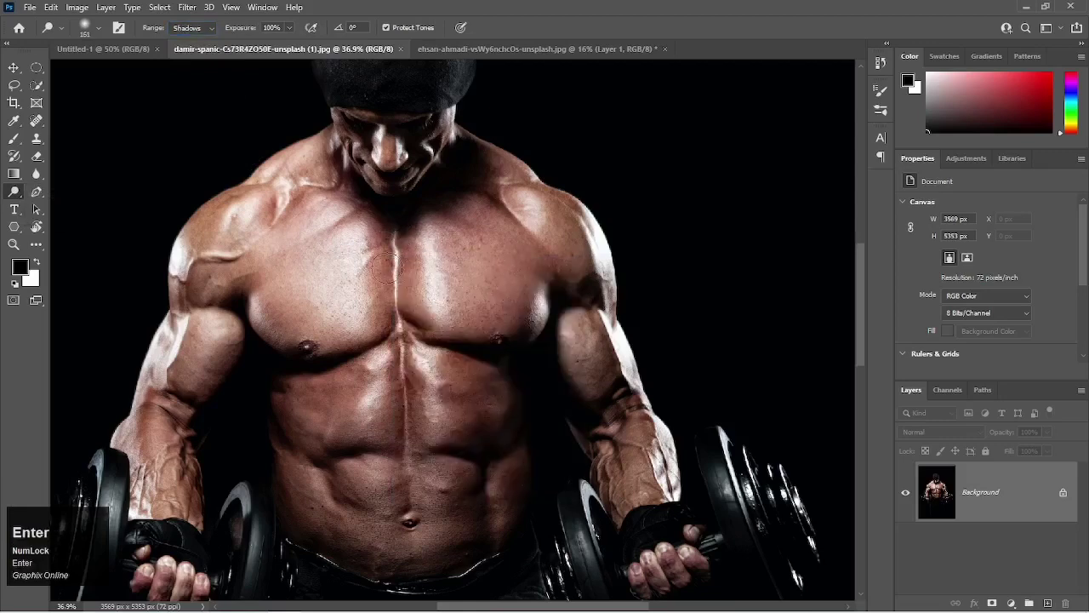
{"action": "key", "text": "p"}
{"action": "key", "text": "p"}
{"action": "key", "text": "p"}
{"action": "key", "text": "p"}
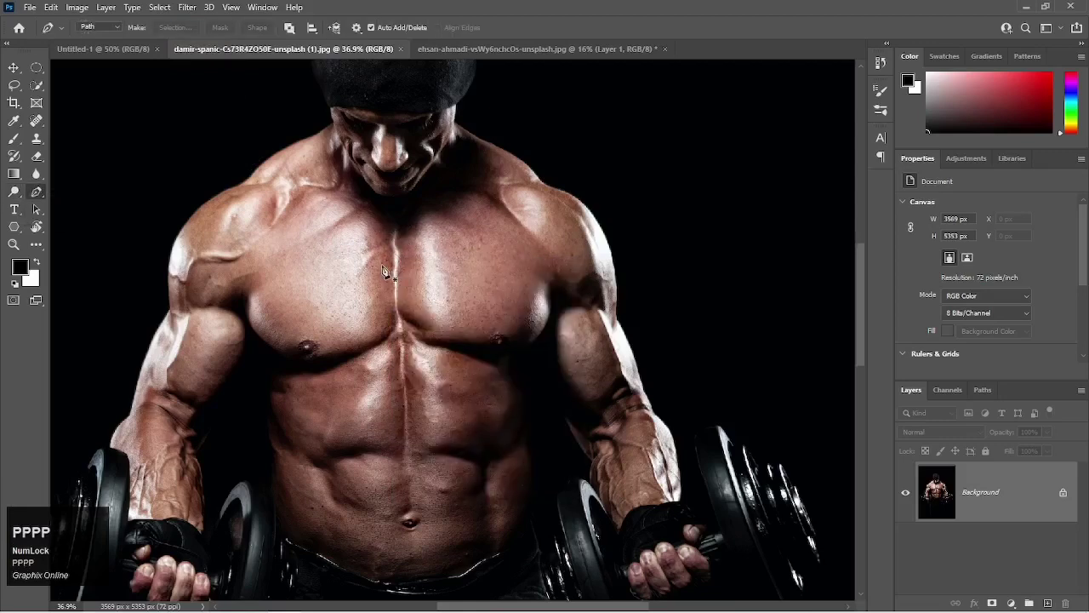
{"action": "key", "text": "o"}
{"action": "key", "text": "bracketleft"}
{"action": "key", "text": "bracketleft"}
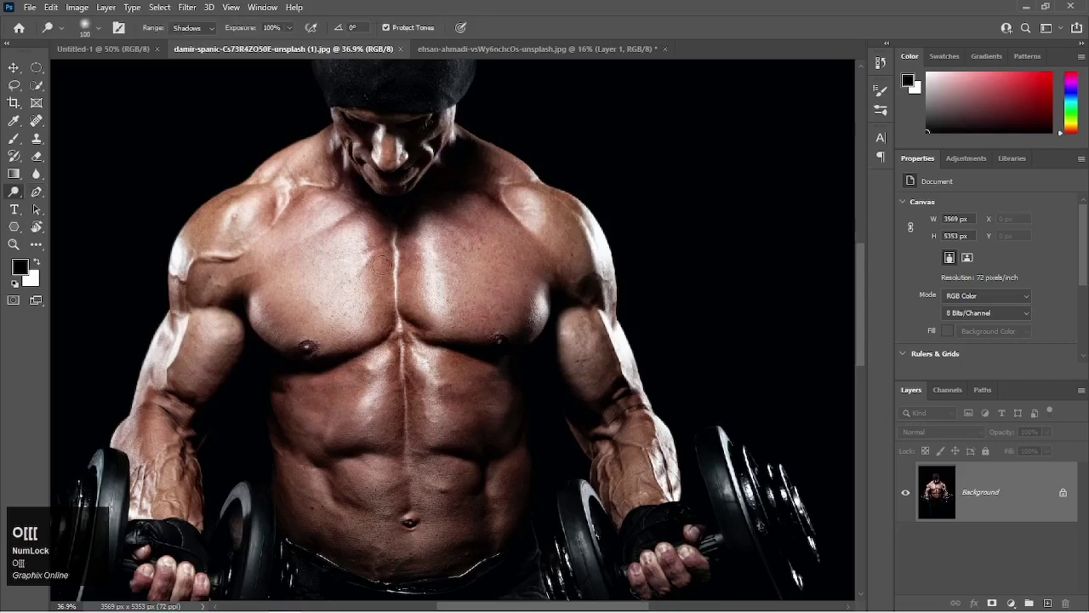
{"action": "key", "text": "bracketleft"}
Undo the trial dodge stroke made on the chest and duplicate the Background layer.
{"action": "mouse_move", "coordinate": [384, 255]}
{"action": "left_mouse_down"}
{"action": "mouse_move", "coordinate": [385, 326]}
{"action": "mouse_move", "coordinate": [373, 283]}
{"action": "mouse_move", "coordinate": [380, 223]}
{"action": "mouse_move", "coordinate": [381, 327]}
{"action": "mouse_move", "coordinate": [381, 232]}
{"action": "mouse_move", "coordinate": [380, 260]}
{"action": "left_mouse_up"}
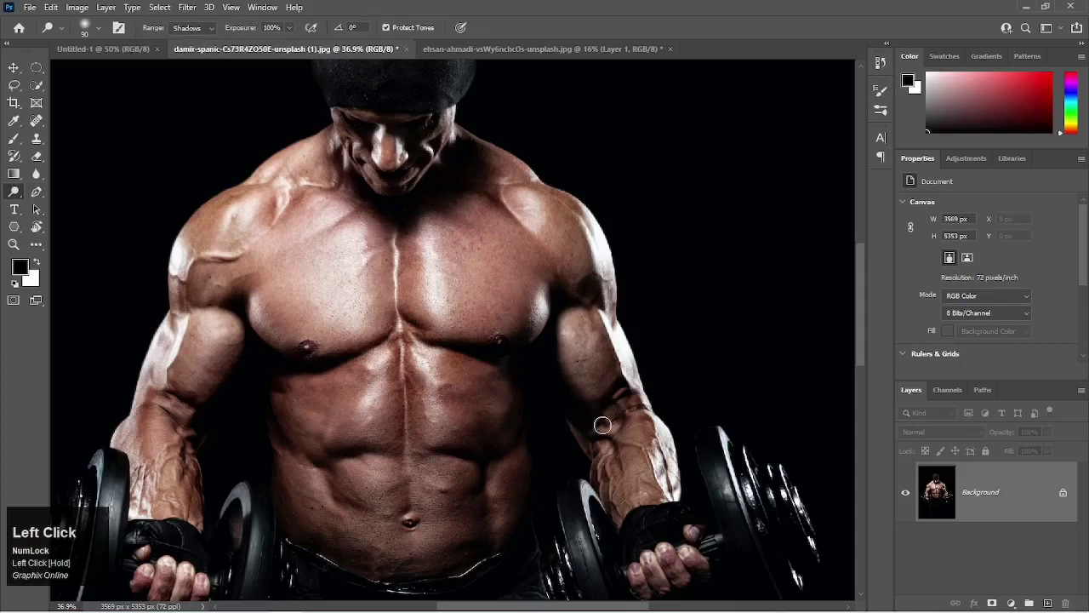
{"action": "key", "text": "ctrl+z"}
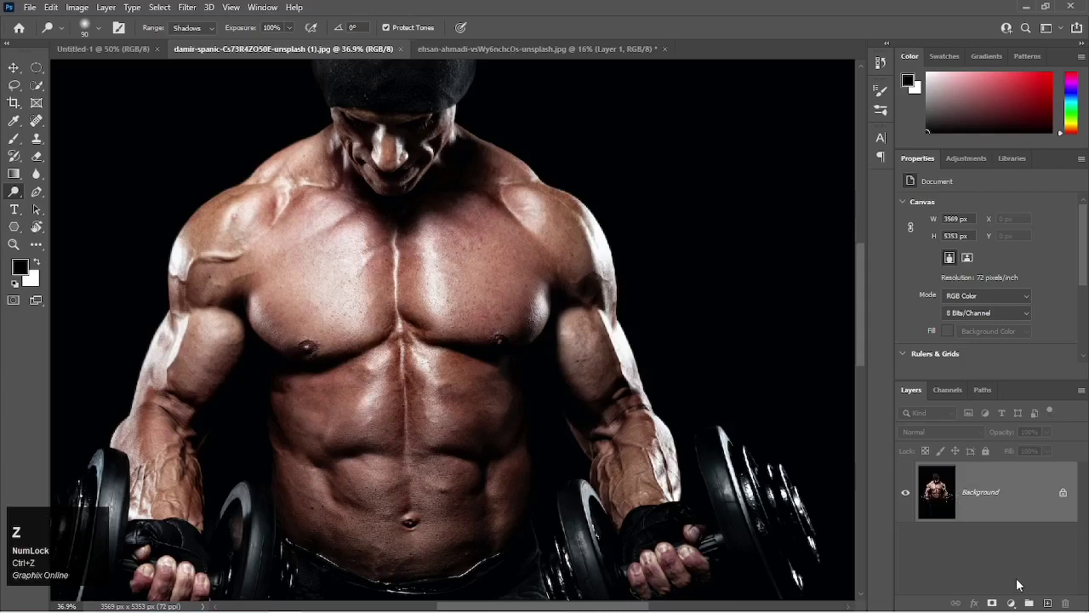
{"action": "key", "text": "ctrl+j"}
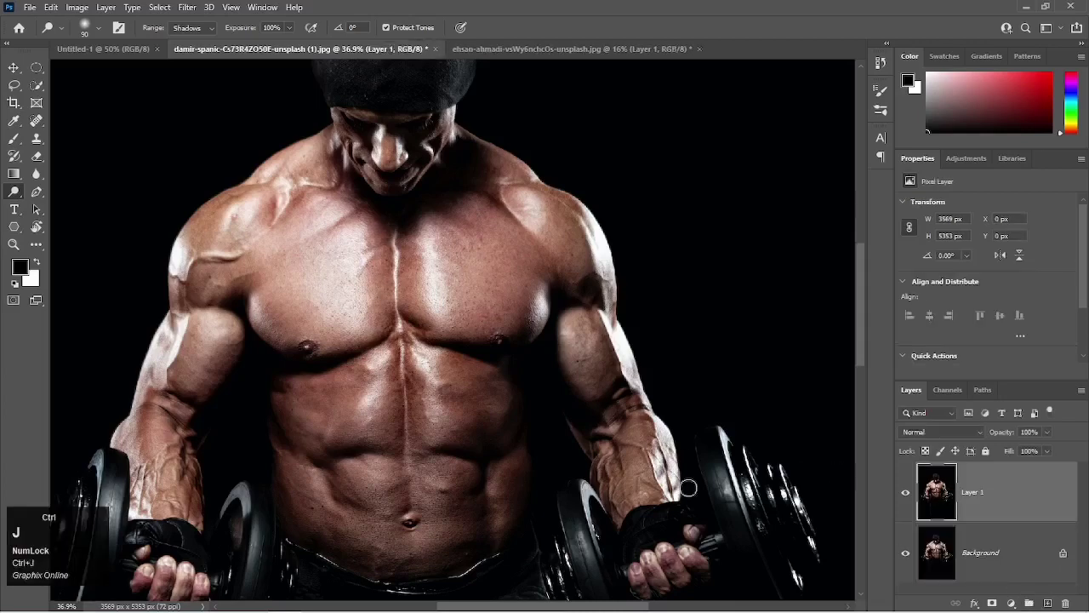
Dodge the shadows along the inner chest muscle on Layer 1 and compare the result with the Background.
{"action": "mouse_move", "coordinate": [382, 235]}
{"action": "left_mouse_down"}
{"action": "mouse_move", "coordinate": [377, 332]}
{"action": "mouse_move", "coordinate": [382, 222]}
{"action": "mouse_move", "coordinate": [378, 273]}
{"action": "left_mouse_up"}
{"action": "left_click_drag", "start_coordinate": [380, 317], "coordinate": [376, 228]}
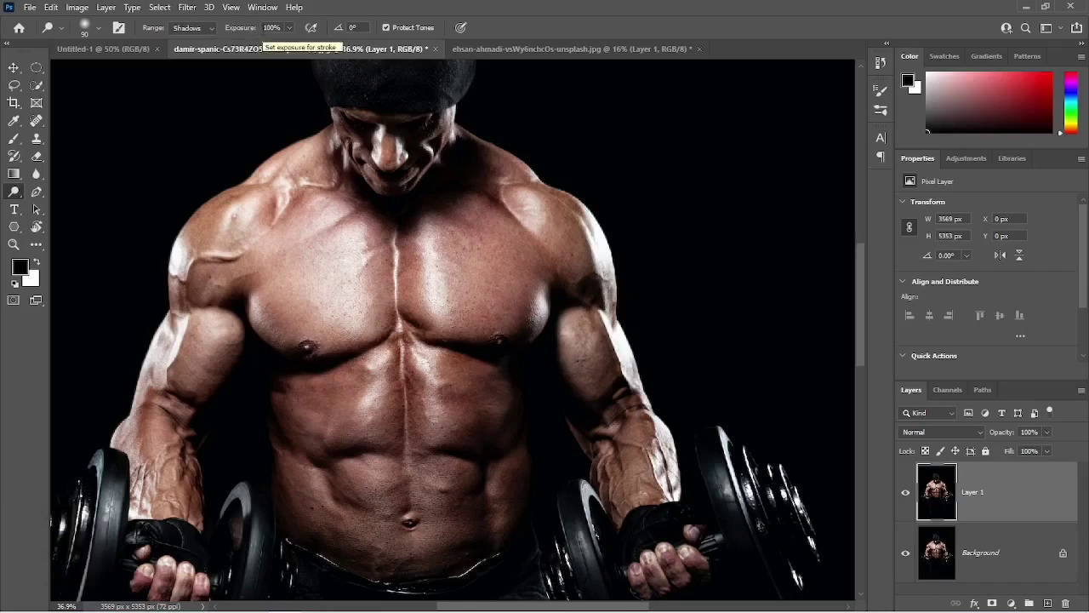
{"action": "left_click", "coordinate": [906, 493]}
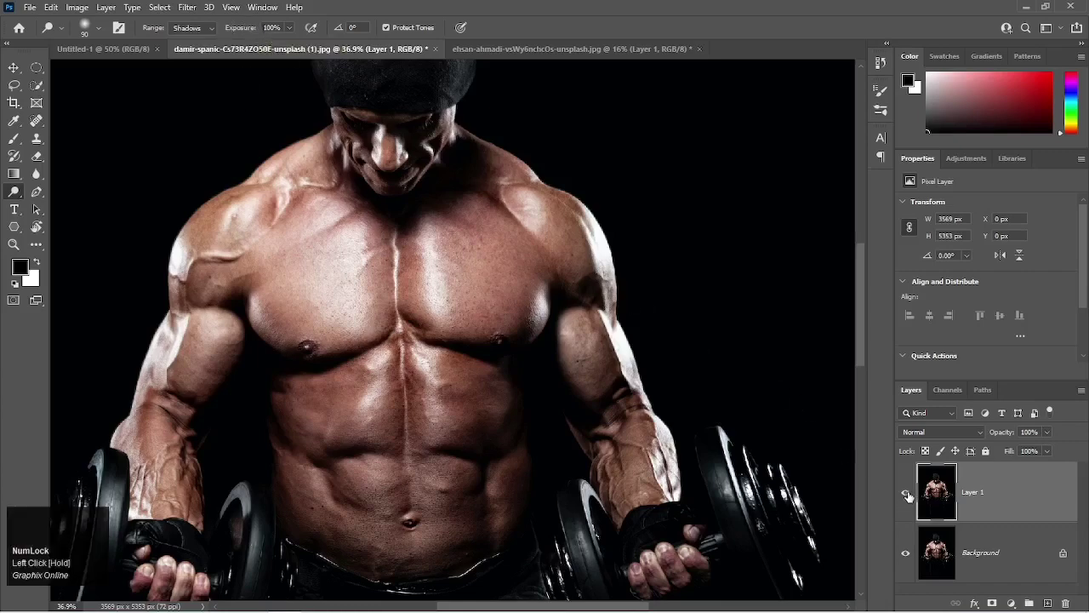
{"action": "left_click", "coordinate": [907, 494]}
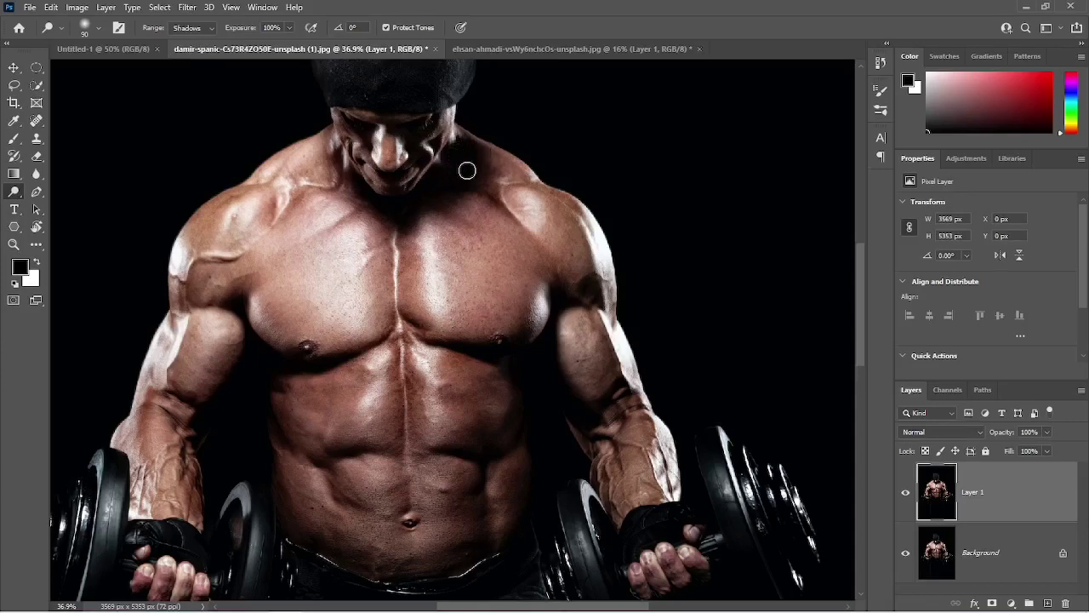
Enable the Dodge tool's airbrush build-up and pressure-for-size options and lighten the dark shoulder area beside the neck.
{"action": "left_click", "coordinate": [311, 28]}
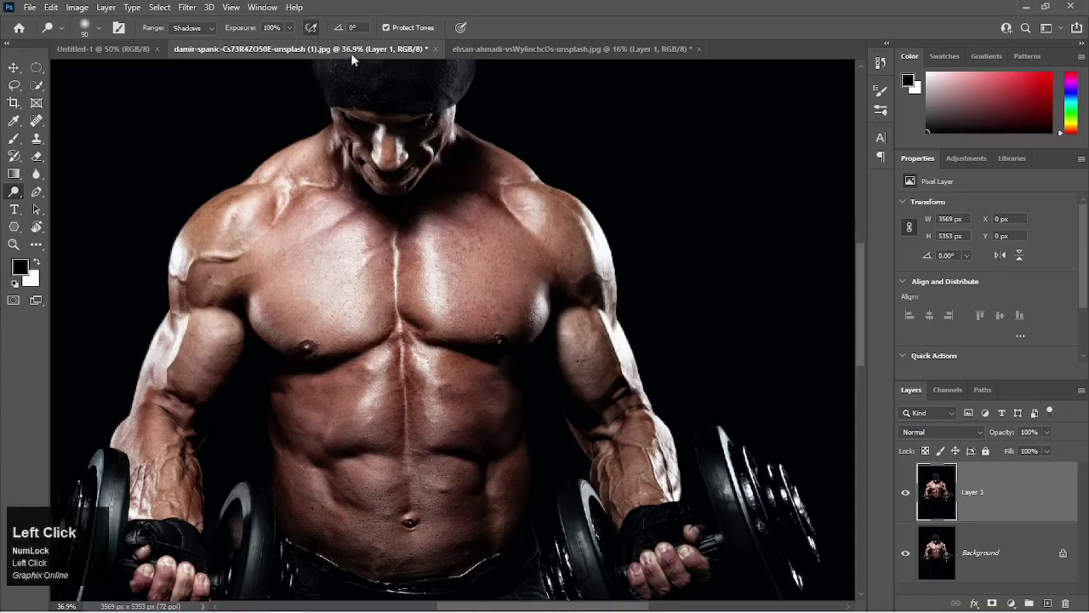
{"action": "left_click", "coordinate": [461, 27]}
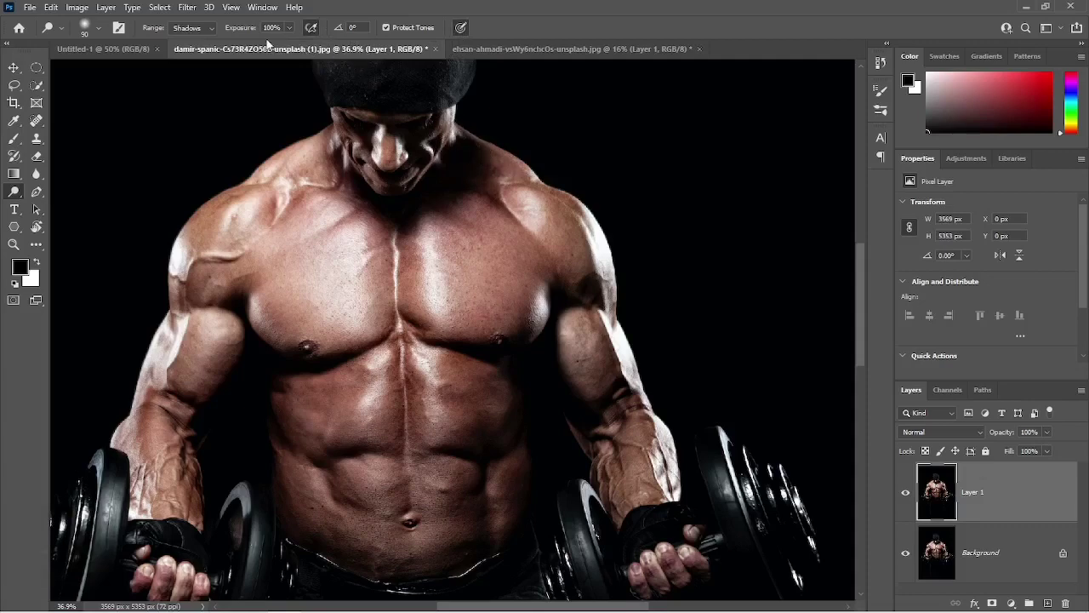
{"action": "scroll", "coordinate": [487, 187], "scroll_direction": "up", "scroll_amount": 3}
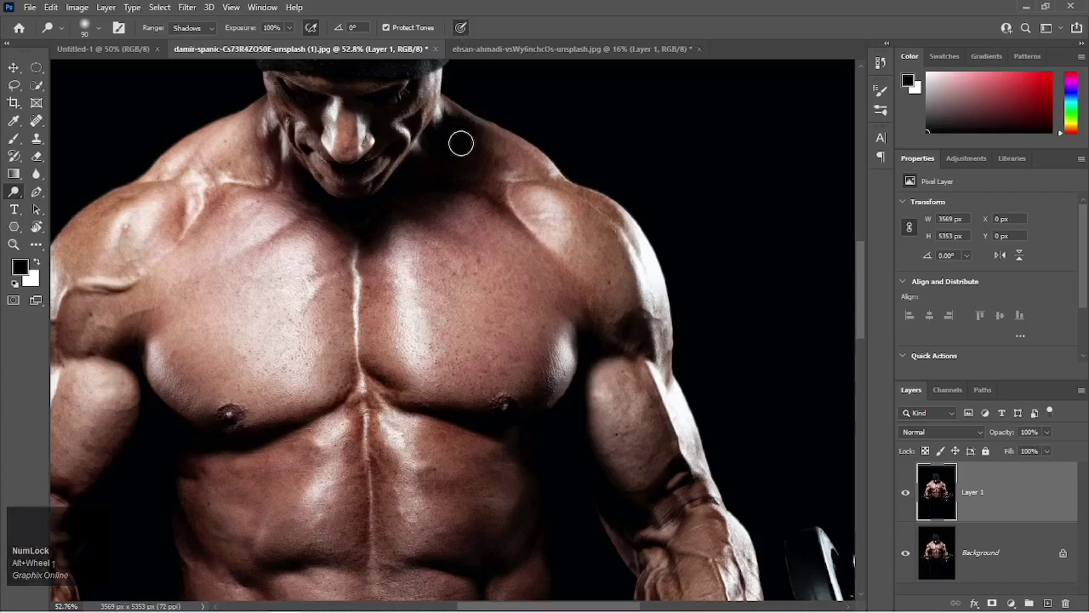
{"action": "mouse_move", "coordinate": [455, 148]}
{"action": "left_mouse_down"}
{"action": "mouse_move", "coordinate": [469, 126]}
{"action": "mouse_move", "coordinate": [442, 147]}
{"action": "mouse_move", "coordinate": [466, 121]}
{"action": "mouse_move", "coordinate": [472, 154]}
{"action": "mouse_move", "coordinate": [446, 166]}
{"action": "mouse_move", "coordinate": [461, 140]}
{"action": "mouse_move", "coordinate": [445, 158]}
{"action": "mouse_move", "coordinate": [457, 123]}
{"action": "mouse_move", "coordinate": [434, 146]}
{"action": "mouse_move", "coordinate": [463, 132]}
{"action": "mouse_move", "coordinate": [445, 158]}
{"action": "mouse_move", "coordinate": [440, 146]}
{"action": "mouse_move", "coordinate": [466, 158]}
{"action": "mouse_move", "coordinate": [440, 145]}
{"action": "mouse_move", "coordinate": [467, 155]}
{"action": "mouse_move", "coordinate": [453, 161]}
{"action": "mouse_move", "coordinate": [445, 149]}
{"action": "mouse_move", "coordinate": [457, 128]}
{"action": "mouse_move", "coordinate": [476, 142]}
{"action": "mouse_move", "coordinate": [448, 131]}
{"action": "mouse_move", "coordinate": [442, 151]}
{"action": "mouse_move", "coordinate": [429, 146]}
{"action": "mouse_move", "coordinate": [459, 124]}
{"action": "mouse_move", "coordinate": [452, 138]}
{"action": "mouse_move", "coordinate": [454, 124]}
{"action": "mouse_move", "coordinate": [474, 134]}
{"action": "mouse_move", "coordinate": [450, 111]}
{"action": "mouse_move", "coordinate": [467, 128]}
{"action": "mouse_move", "coordinate": [457, 128]}
{"action": "mouse_move", "coordinate": [456, 159]}
{"action": "mouse_move", "coordinate": [491, 165]}
{"action": "mouse_move", "coordinate": [460, 151]}
{"action": "mouse_move", "coordinate": [496, 161]}
{"action": "mouse_move", "coordinate": [464, 141]}
{"action": "mouse_move", "coordinate": [487, 155]}
{"action": "left_mouse_up"}
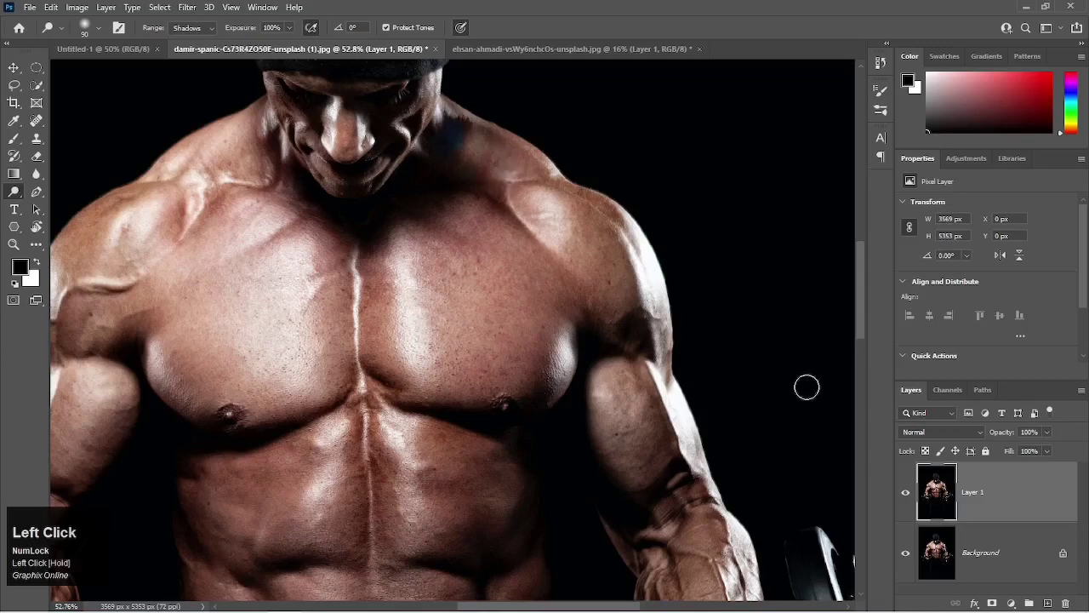
Switch Layer 1 off and on, close up and with the whole image in view, to compare the dodging with the original.
{"action": "left_click", "coordinate": [906, 493]}
{"action": "left_click", "coordinate": [906, 492]}
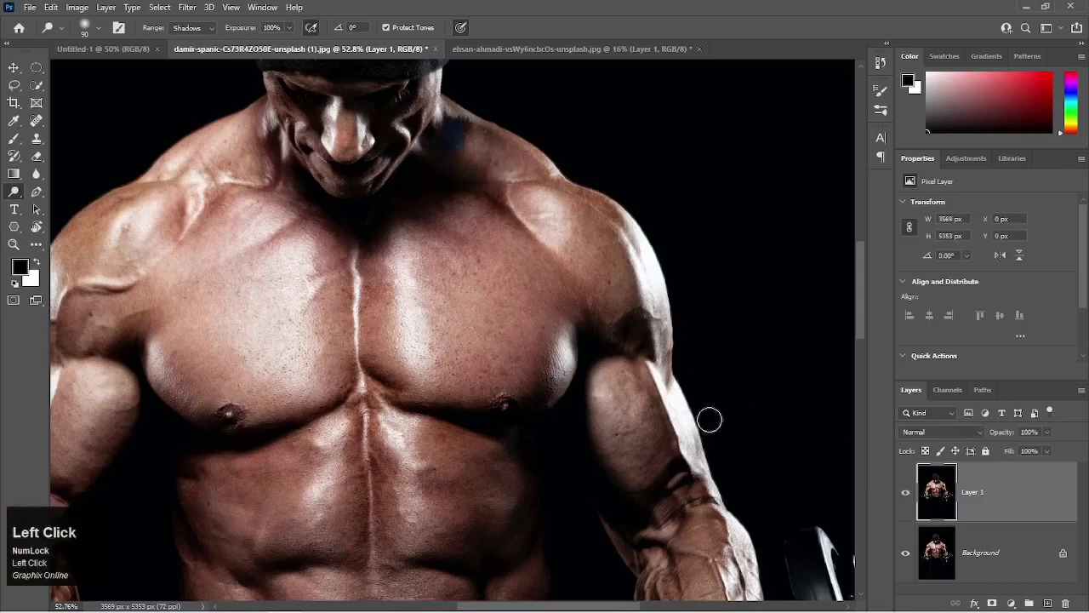
{"action": "key", "text": "ctrl+0"}
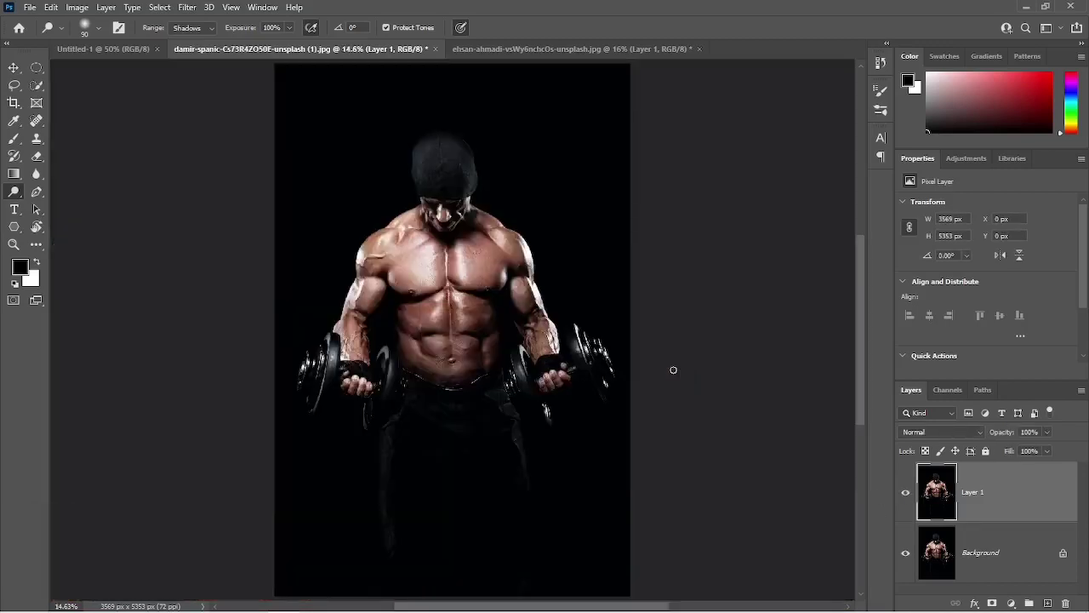
{"action": "left_click", "coordinate": [906, 493]}
{"action": "left_click", "coordinate": [906, 493]}
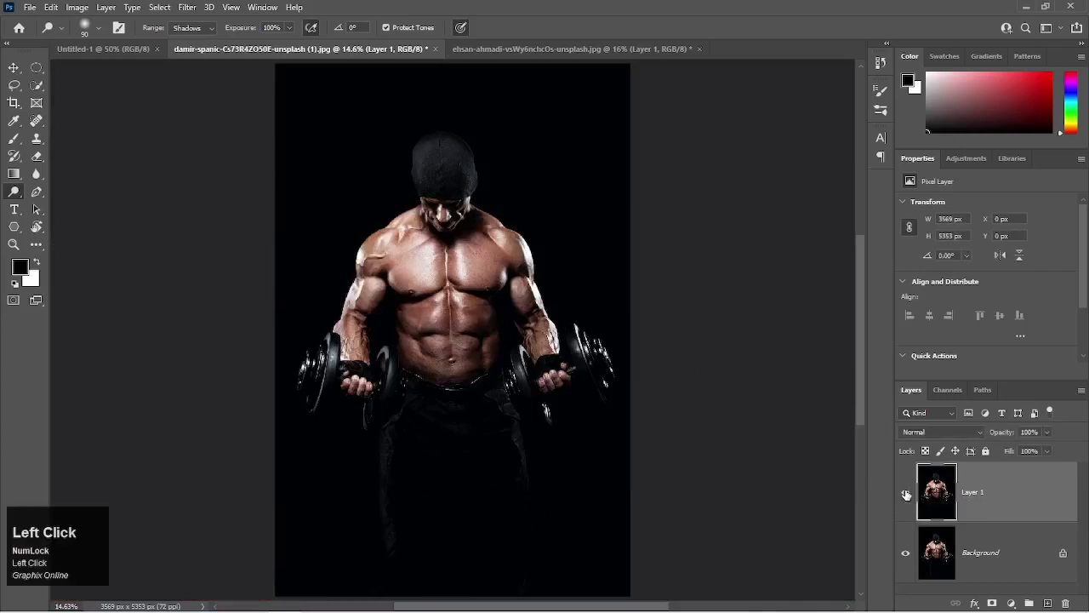
{"action": "left_click", "coordinate": [906, 493]}
{"action": "left_click", "coordinate": [906, 494]}
{"action": "left_click", "coordinate": [906, 493]}
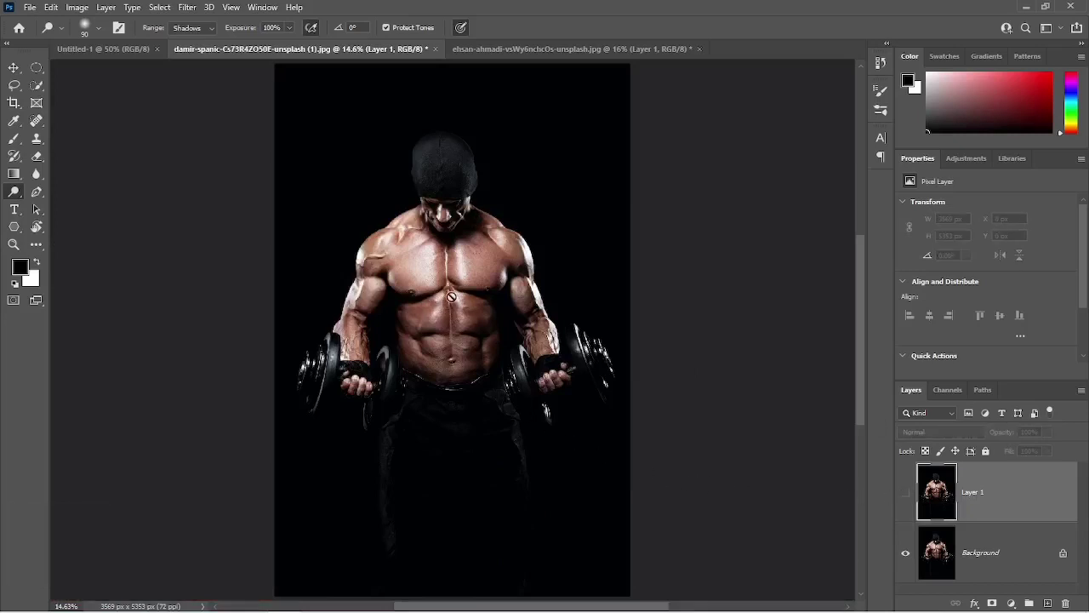
{"action": "left_click", "coordinate": [905, 492]}
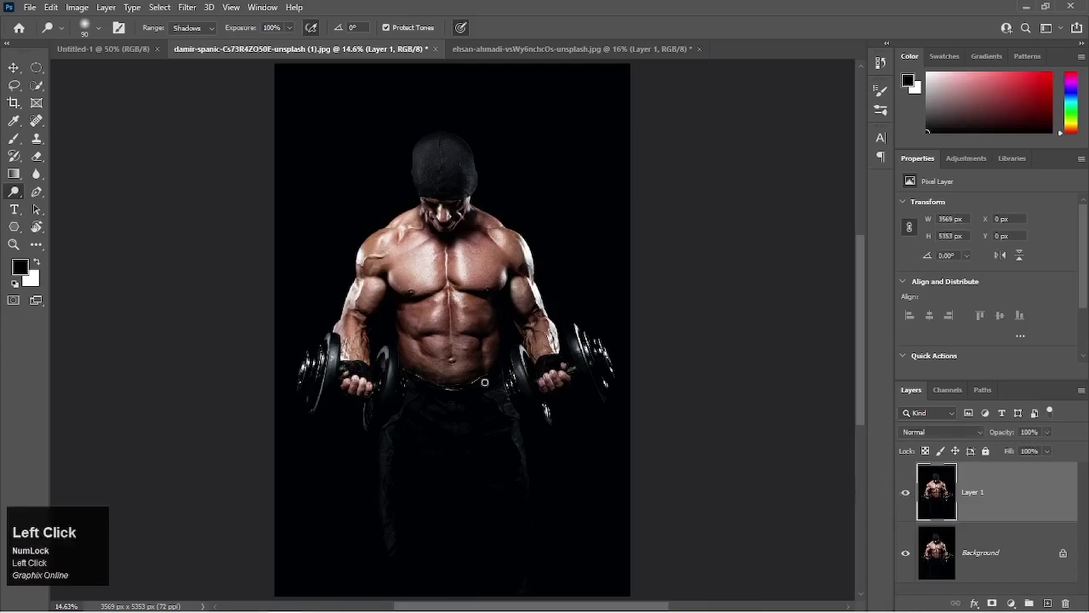
Switch to the Burn tool and reduce its brush size to 80 for work on the torso.
{"action": "scroll", "coordinate": [457, 343], "scroll_direction": "up", "scroll_amount": 4}
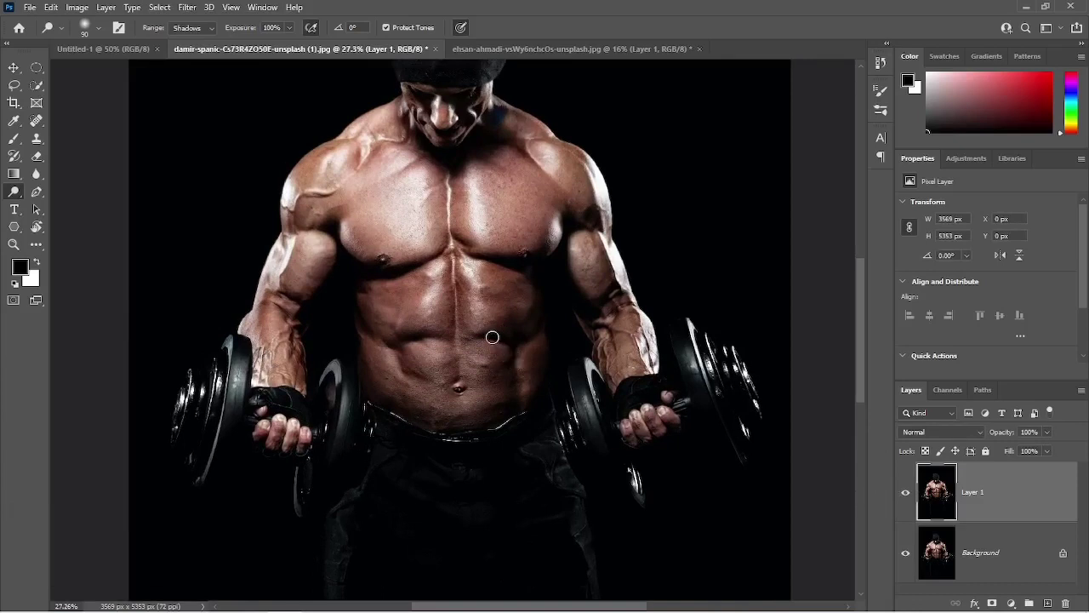
{"action": "left_click", "coordinate": [14, 193]}
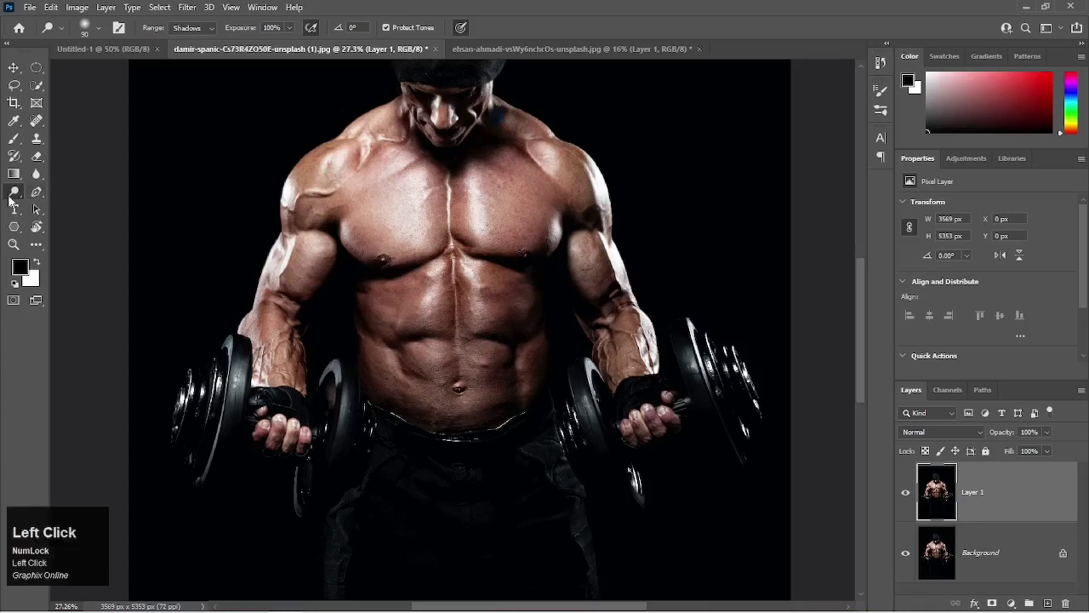
{"action": "left_click", "coordinate": [64, 217]}
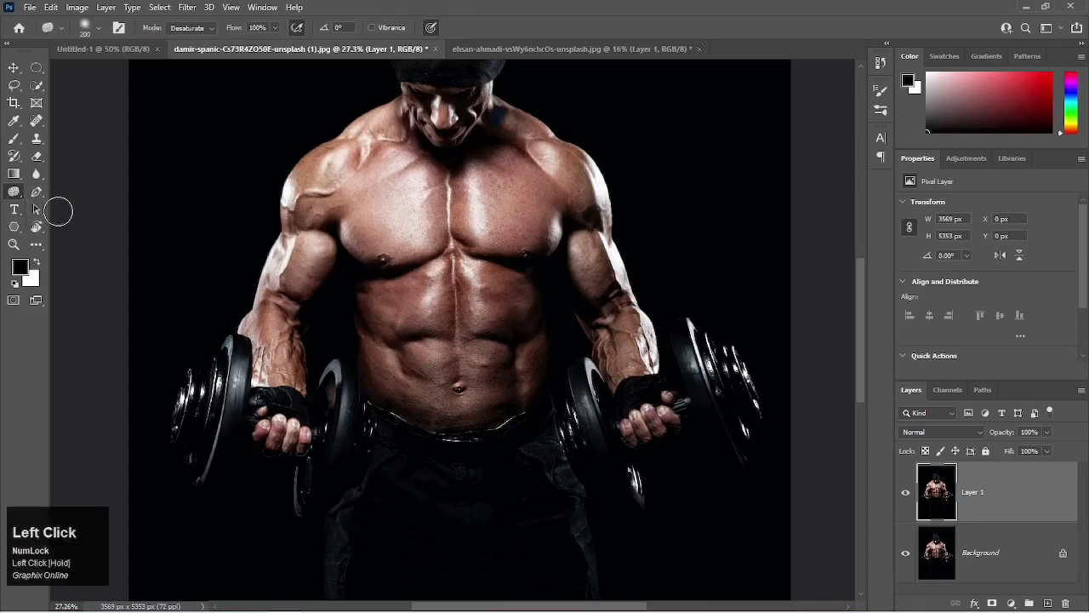
{"action": "left_click", "coordinate": [10, 194]}
{"action": "left_click", "coordinate": [64, 189]}
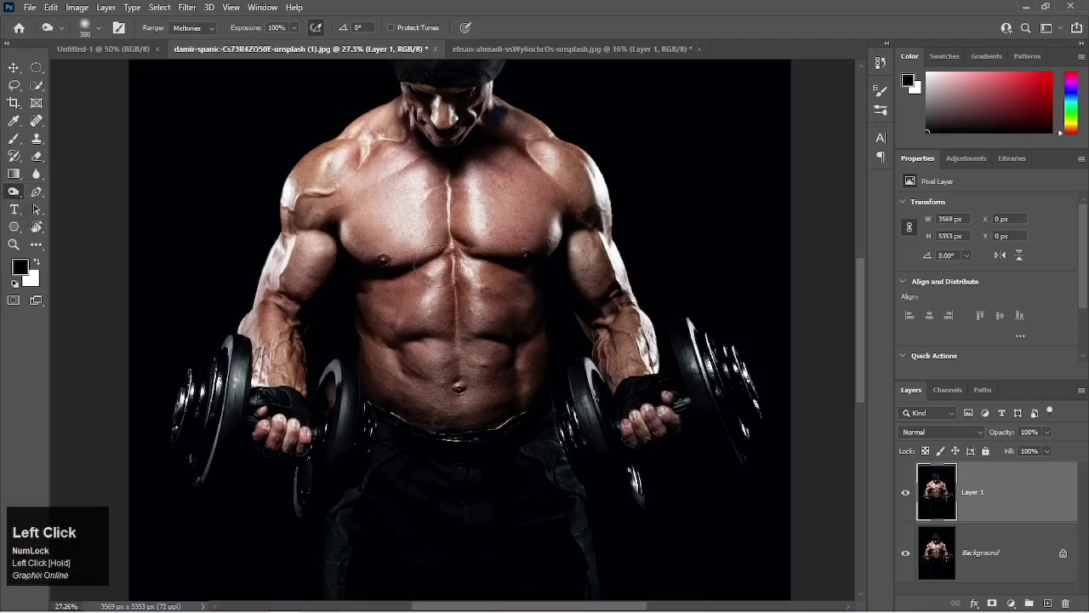
{"action": "scroll", "coordinate": [450, 234], "scroll_direction": "up", "scroll_amount": 3}
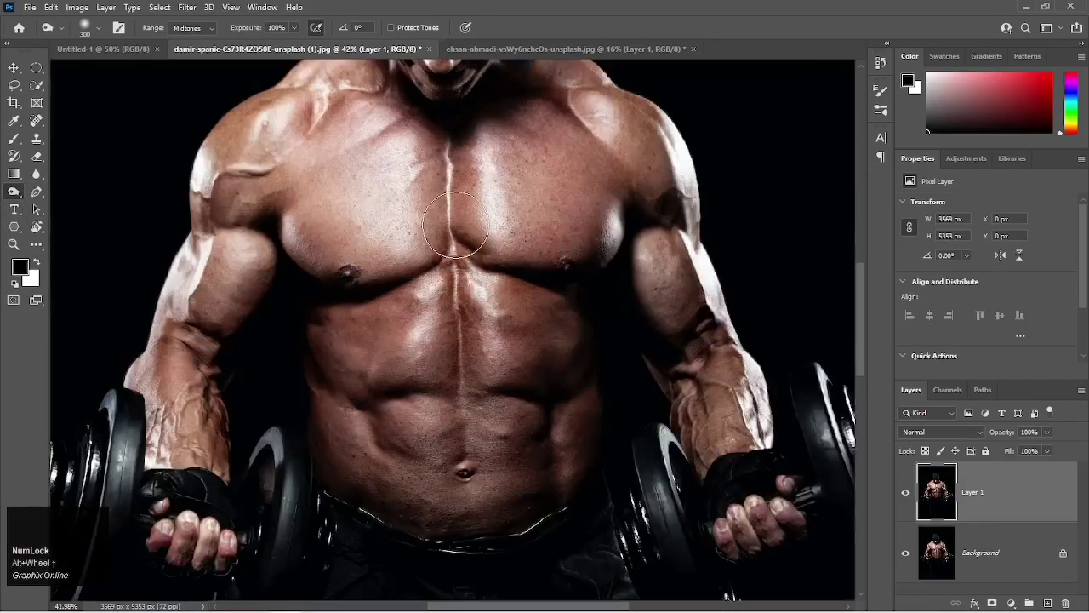
{"action": "key", "text": "bracketleft"}
{"action": "key", "text": "bracketleft"}
{"action": "key", "text": "bracketleft"}
{"action": "key", "text": "bracketleft"}
{"action": "key", "text": "bracketleft"}
{"action": "key", "text": "bracketleft"}
{"action": "key", "text": "bracketleft"}
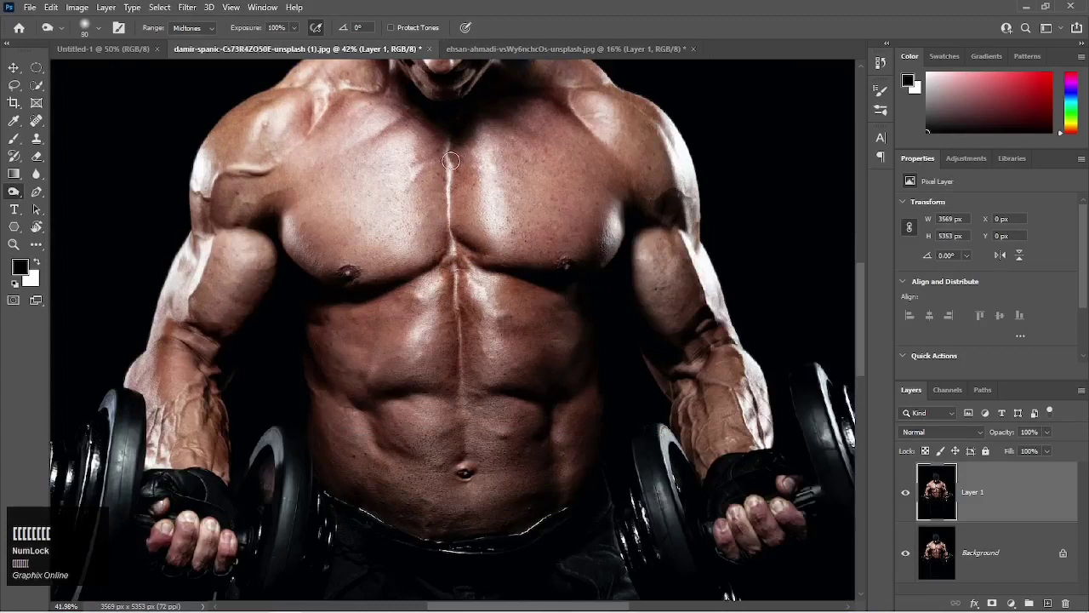
Set the Burn range to Midtones and darken the centre line running from the chest down to the abdomen on Layer 1.
{"action": "left_click", "coordinate": [208, 32]}
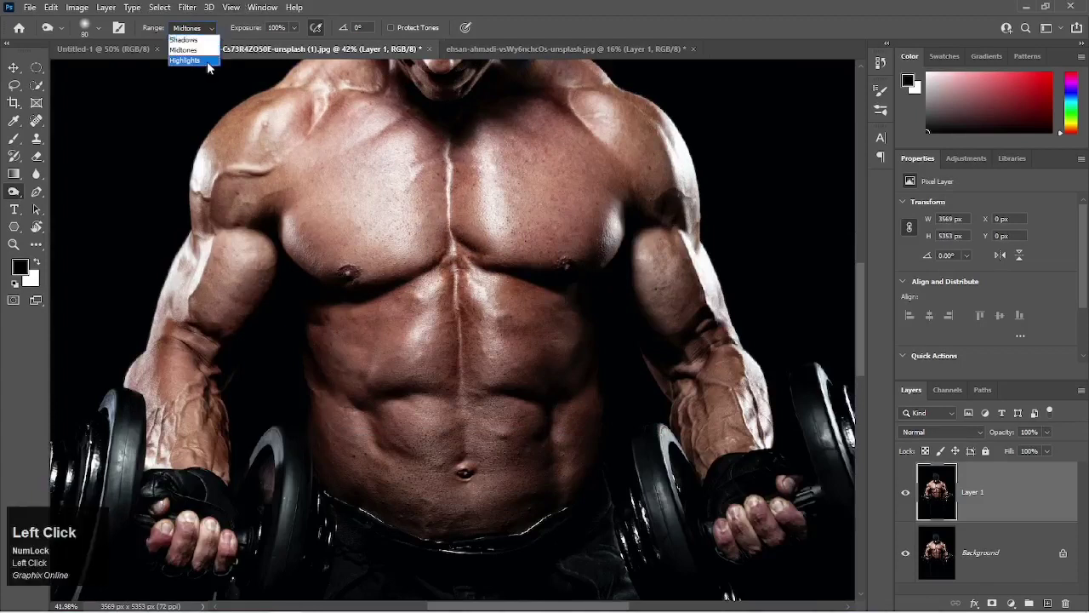
{"action": "left_click", "coordinate": [209, 60]}
{"action": "left_click", "coordinate": [203, 31]}
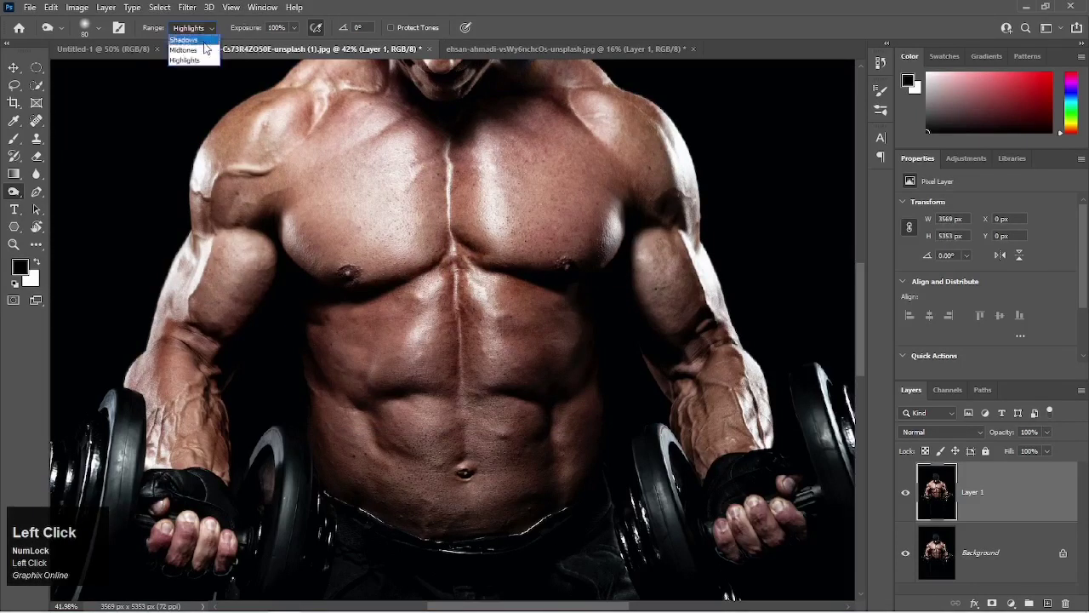
{"action": "left_click", "coordinate": [201, 48]}
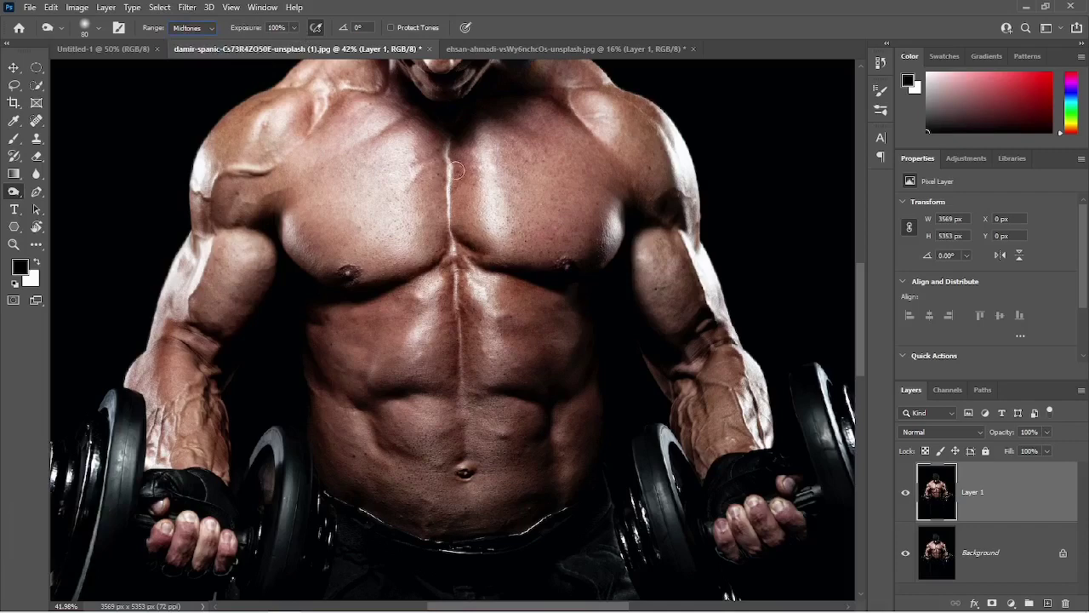
{"action": "left_click_drag", "start_coordinate": [447, 151], "coordinate": [466, 422]}
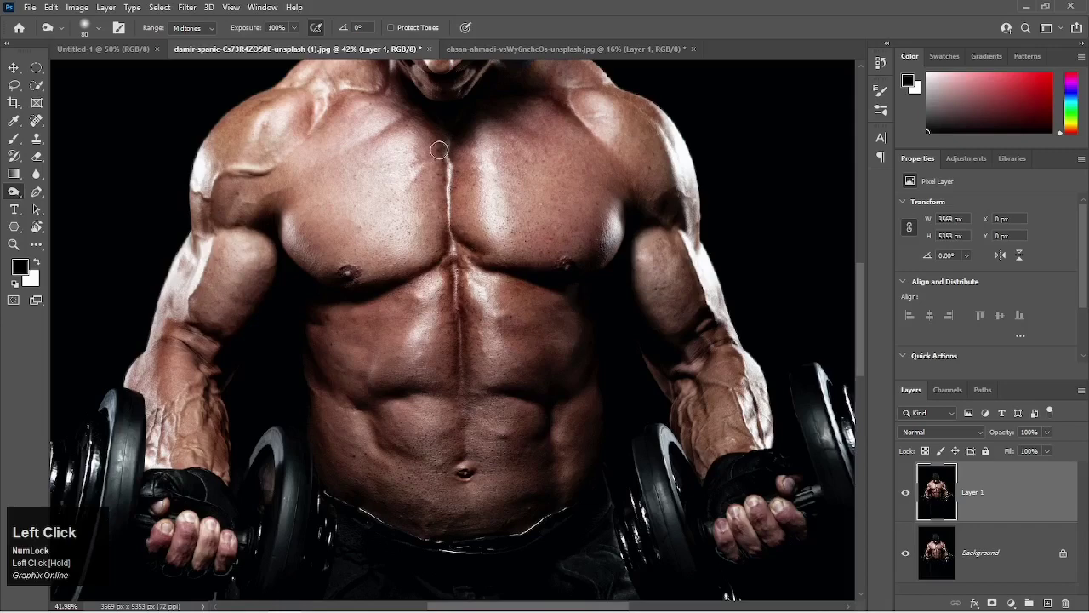
Reduce the Burn brush size to 50 and darken the groove between the chest muscles with short strokes.
{"action": "key", "text": "bracketleft"}
{"action": "key", "text": "bracketleft"}
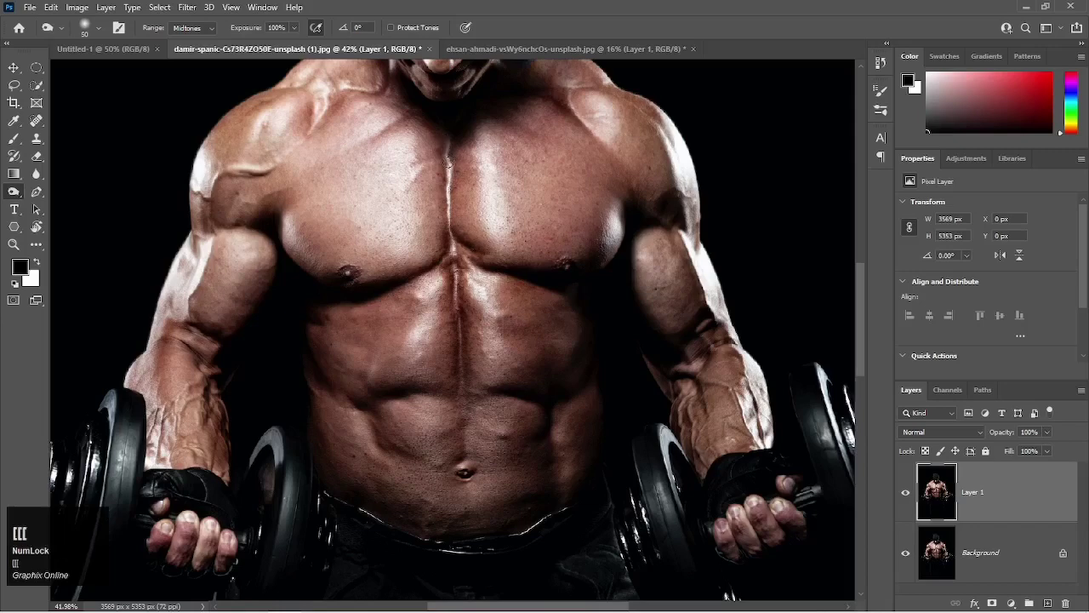
{"action": "left_click_drag", "start_coordinate": [447, 162], "coordinate": [450, 174]}
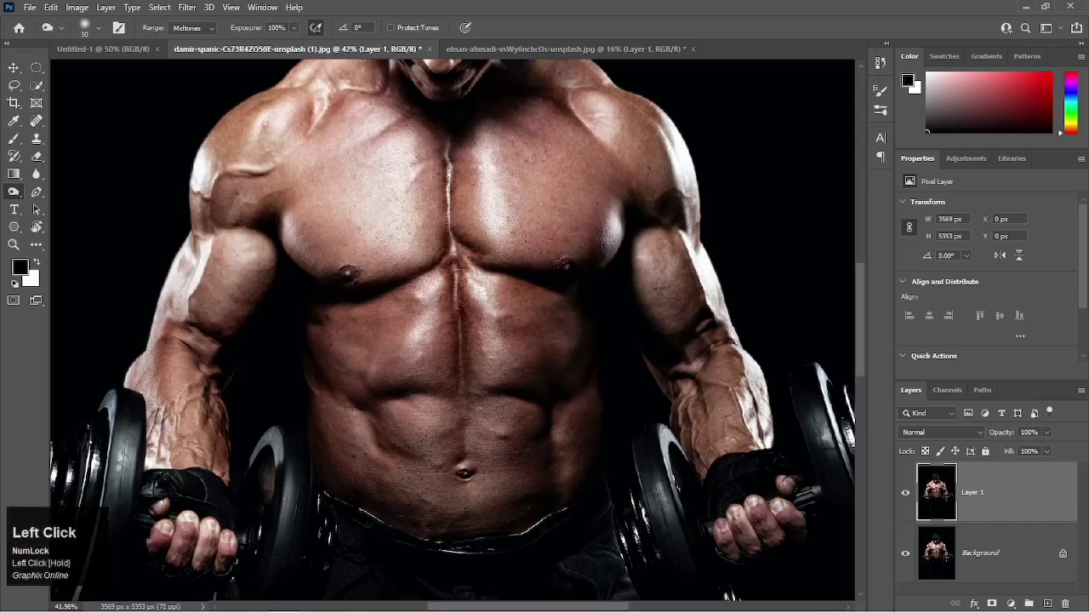
{"action": "left_click_drag", "start_coordinate": [449, 217], "coordinate": [449, 237]}
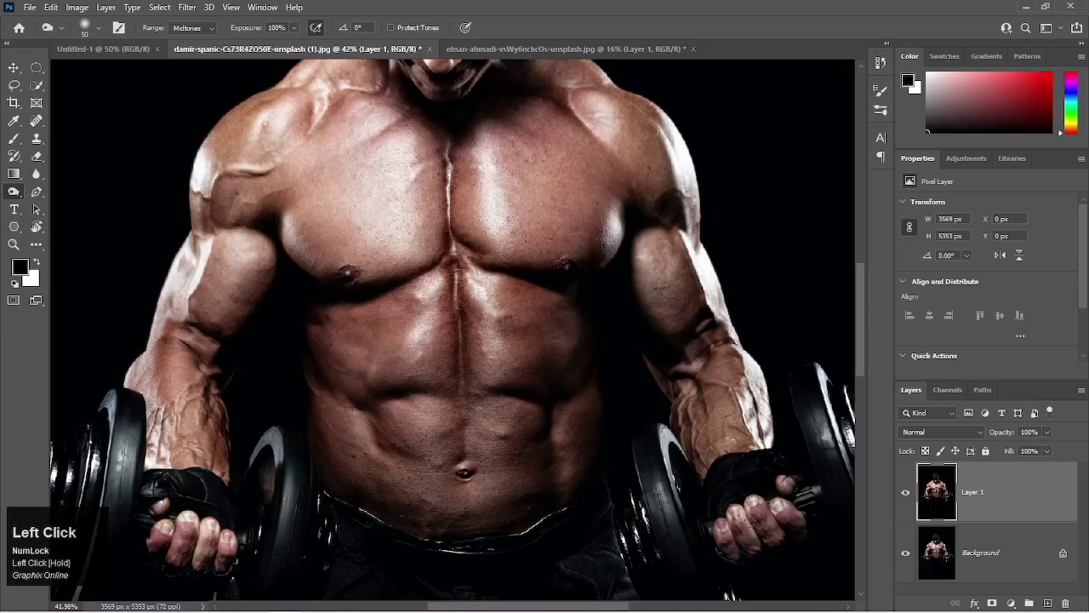
Fit the whole image in view and toggle Layer 1's visibility to compare the burned centre line with the original.
{"action": "key", "text": "ctrl+0"}
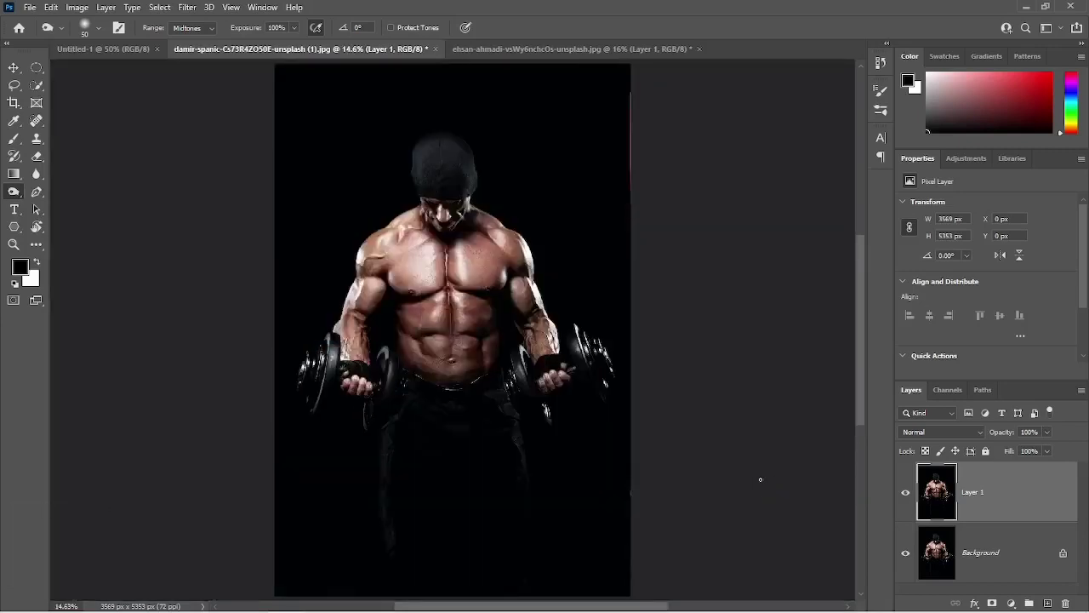
{"action": "left_click", "coordinate": [906, 501]}
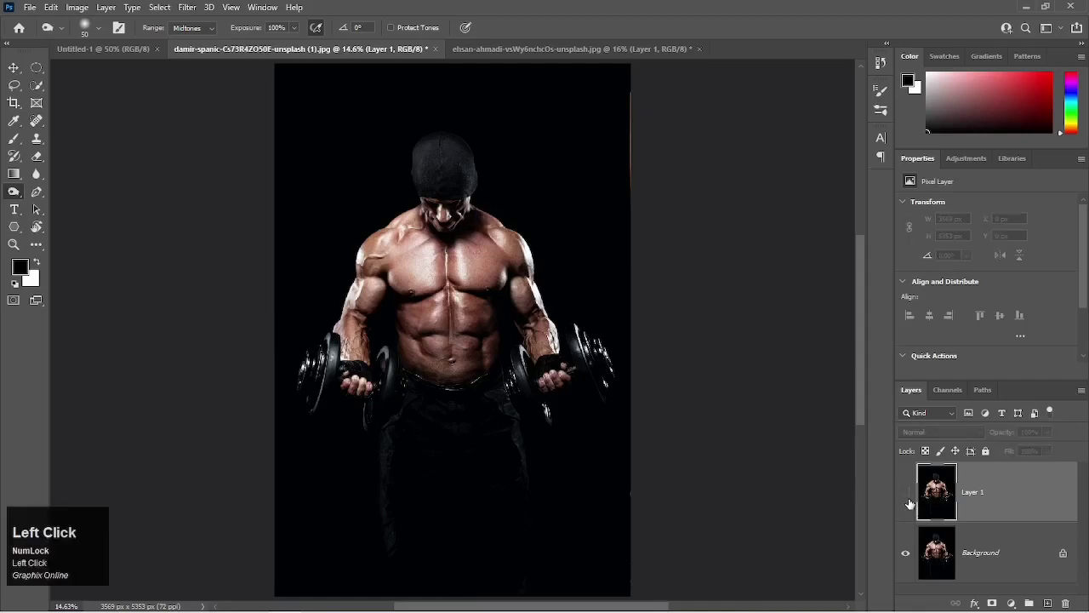
{"action": "left_click", "coordinate": [907, 500]}
{"action": "left_click", "coordinate": [907, 500]}
{"action": "left_click", "coordinate": [907, 501]}
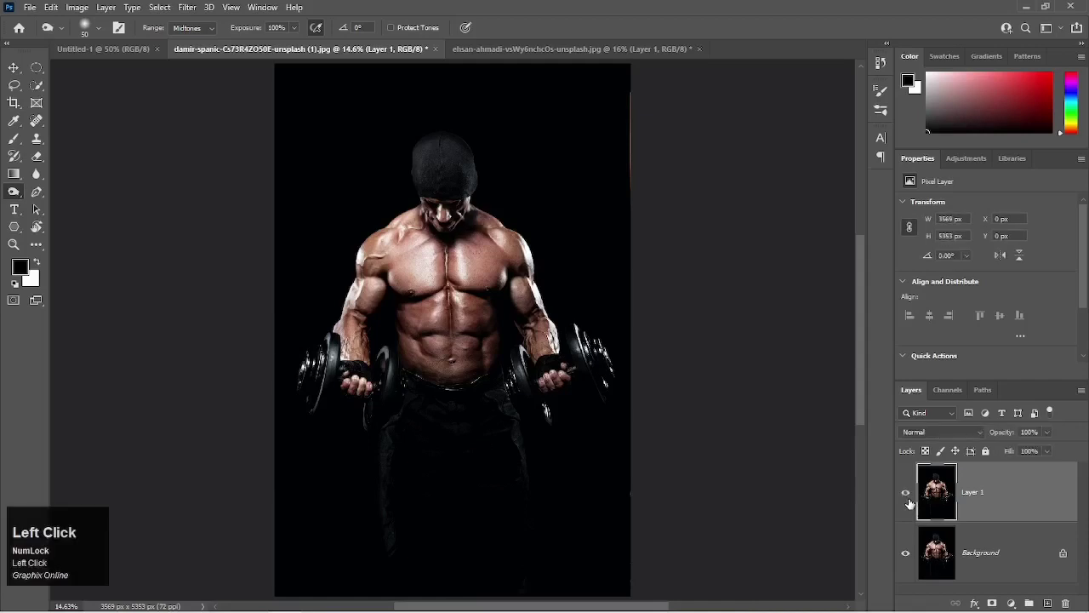